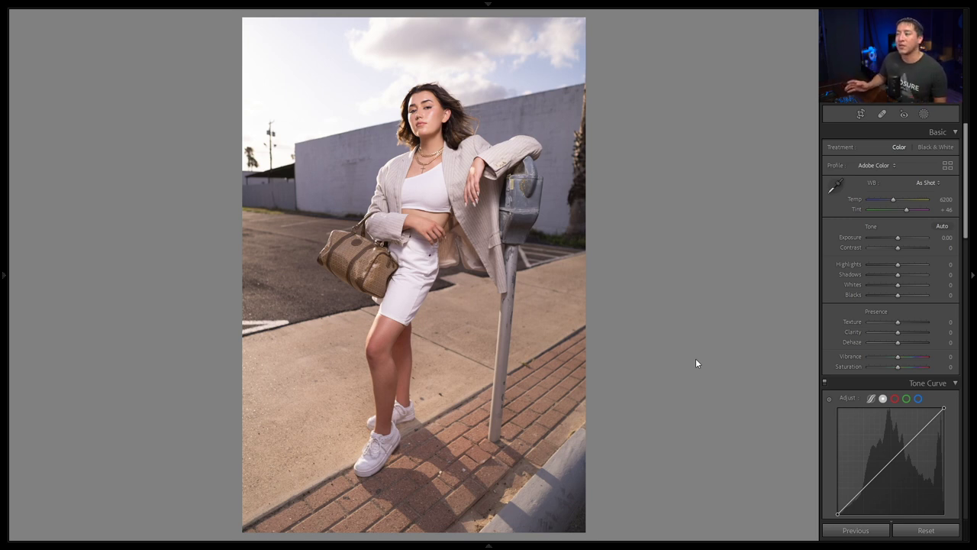
Lower the photo's overall exposure to -0.80
{"action": "left_click", "coordinate": [946, 238]}
{"action": "type", "text": "-0.6"}
{"action": "key", "text": "Return"}
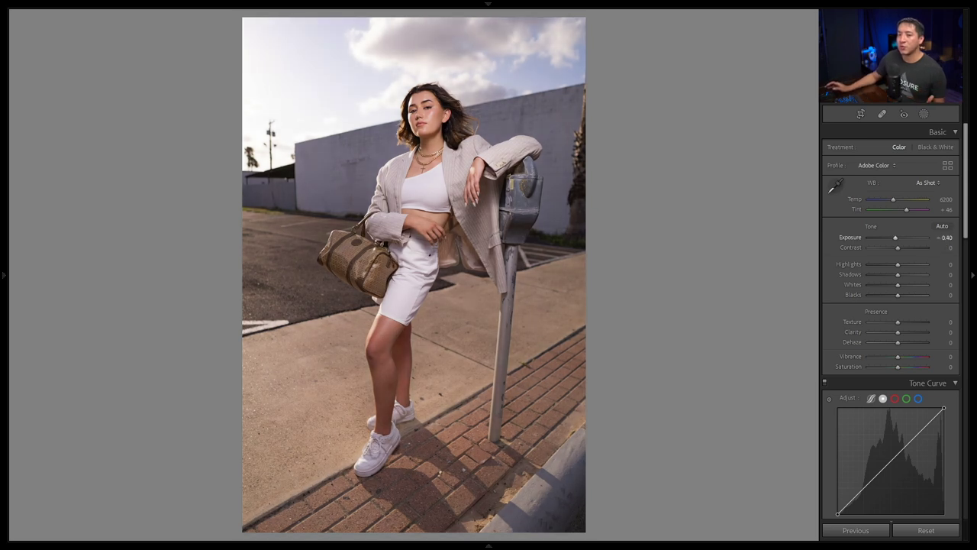
{"action": "type", "text": "-0.8"}
{"action": "key", "text": "Return"}
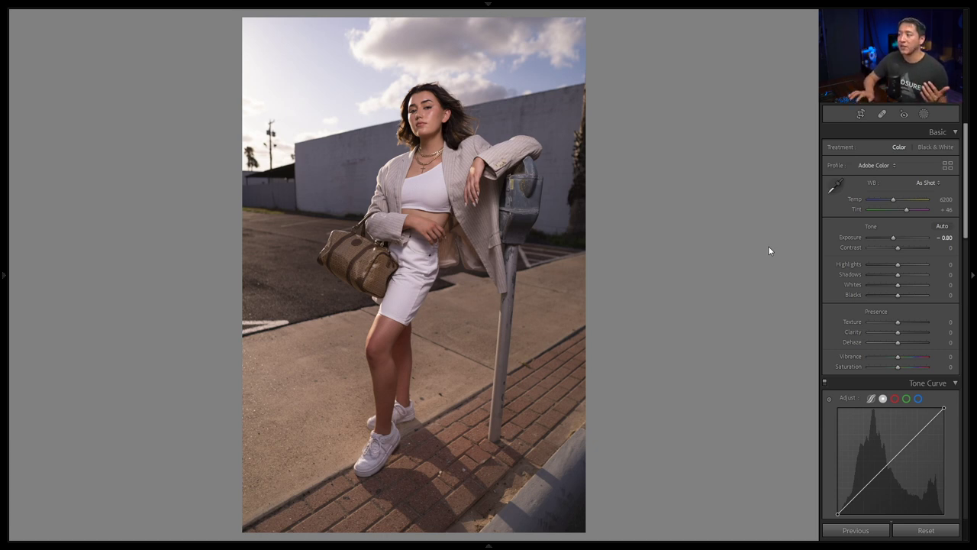
Create a brush mask with exposure 4.00 and paint over the woman's face at brush size 7
{"action": "key", "text": "k"}
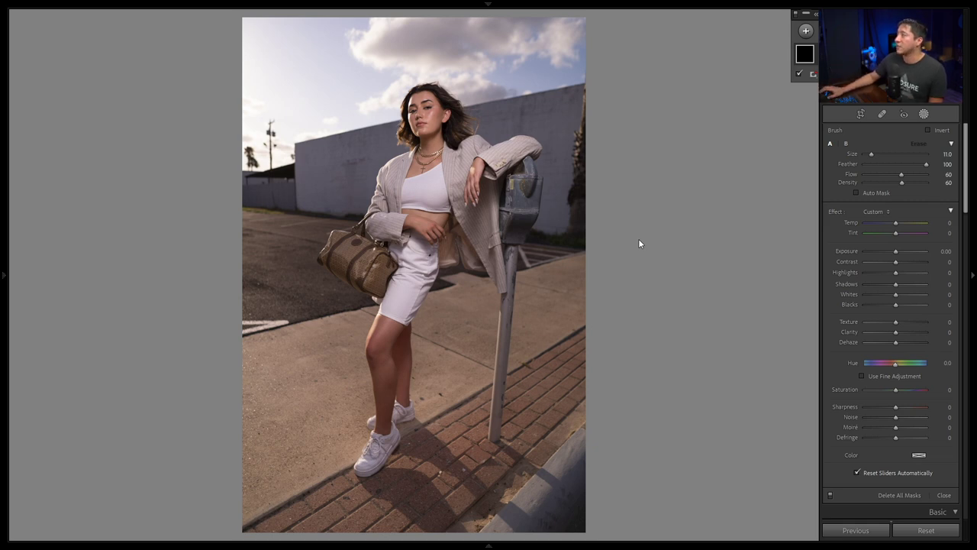
{"action": "left_click", "coordinate": [805, 30]}
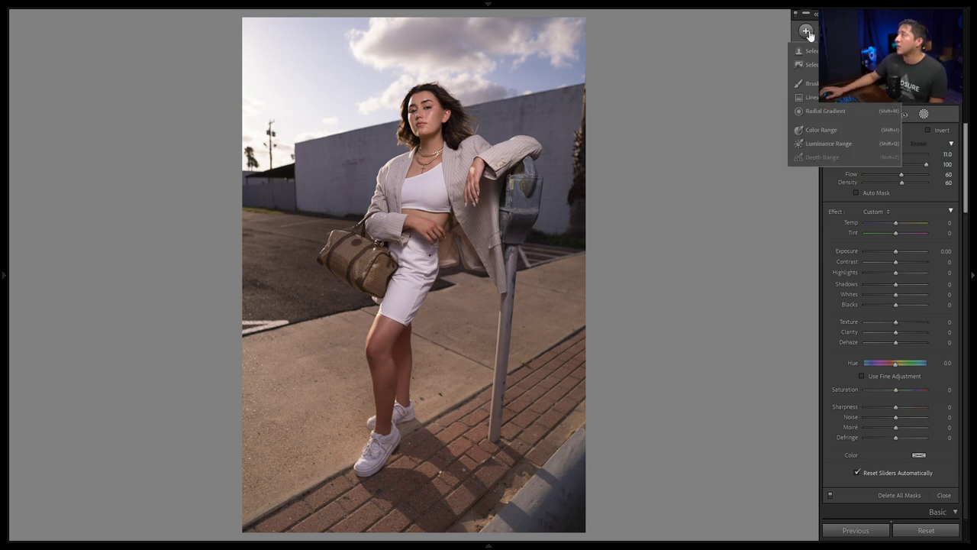
{"action": "left_click", "coordinate": [804, 84]}
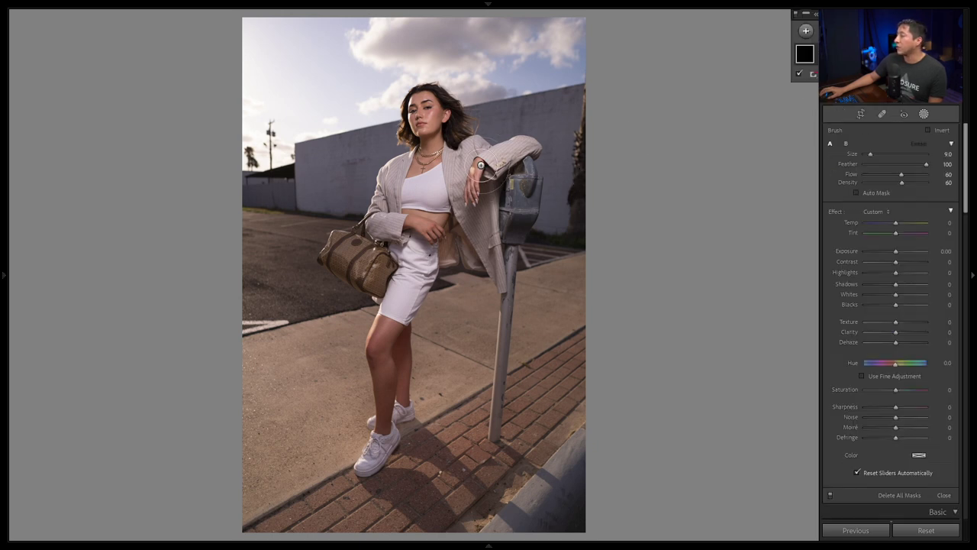
{"action": "key", "text": "bracketleft"}
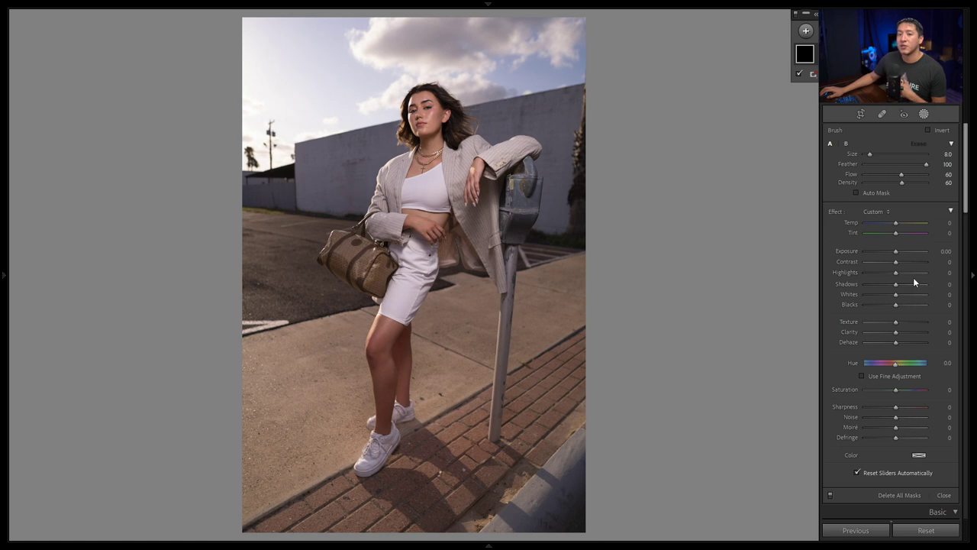
{"action": "left_click_drag", "start_coordinate": [940, 251], "coordinate": [972, 251]}
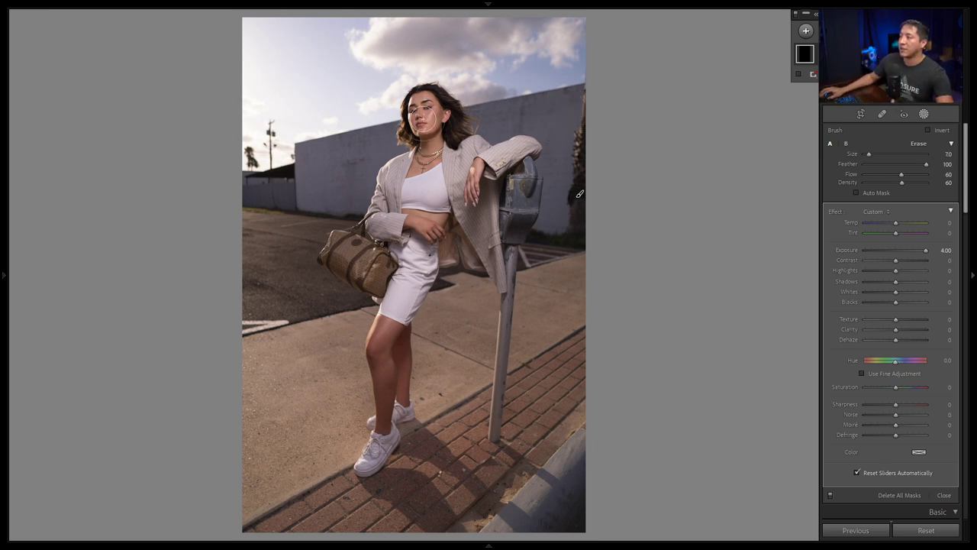
{"action": "scroll", "coordinate": [426, 113], "scroll_direction": "down", "scroll_amount": 1}
{"action": "left_click_drag", "start_coordinate": [426, 113], "coordinate": [447, 122]}
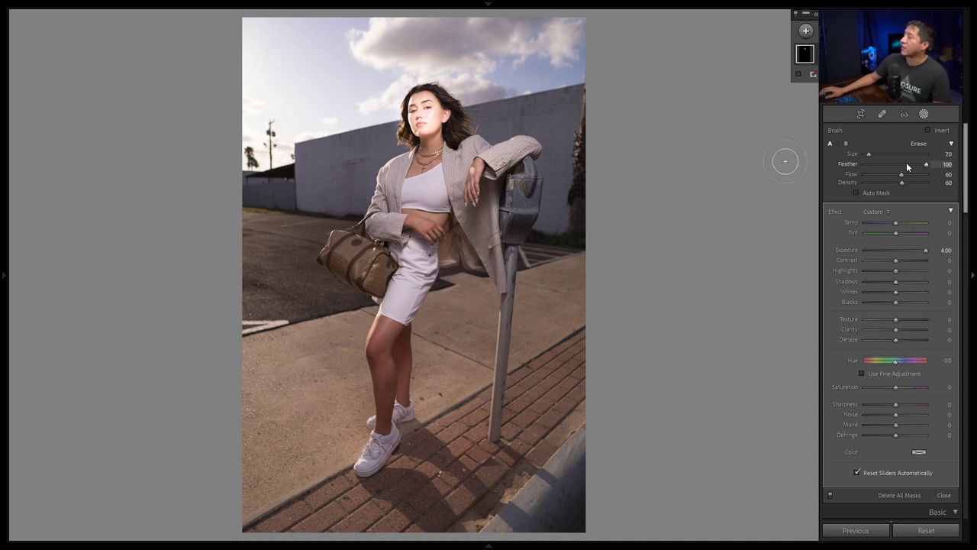
Try a dab on the wall with brush feather 0, then revert the dab and restore feather to 100
{"action": "left_click_drag", "start_coordinate": [920, 168], "coordinate": [865, 166]}
{"action": "left_click_drag", "start_coordinate": [496, 111], "coordinate": [486, 113]}
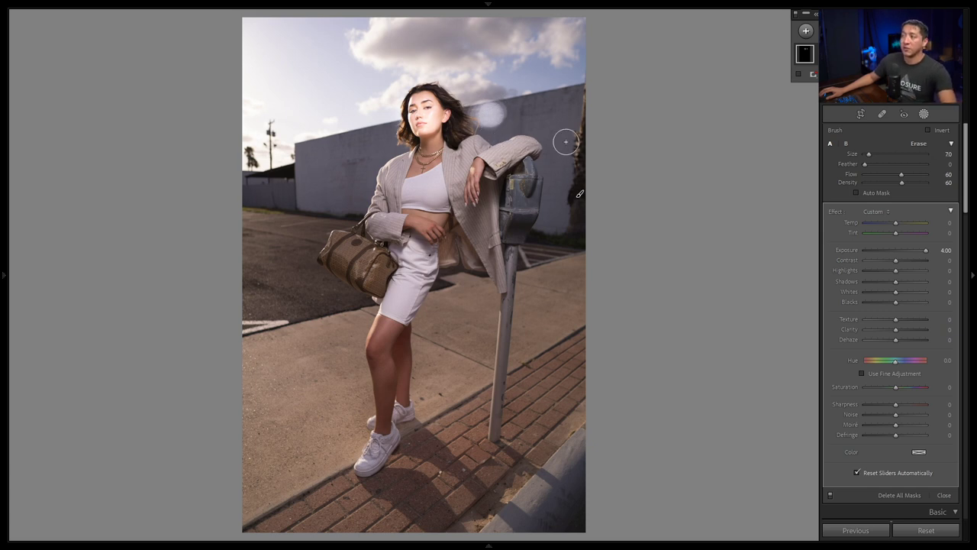
{"action": "key", "text": "ctrl+z"}
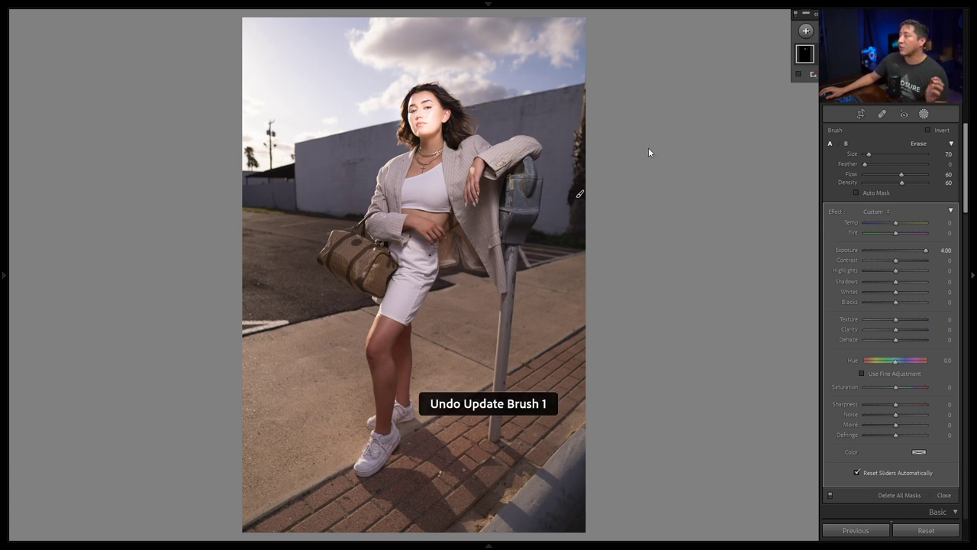
{"action": "left_click_drag", "start_coordinate": [867, 164], "coordinate": [927, 164]}
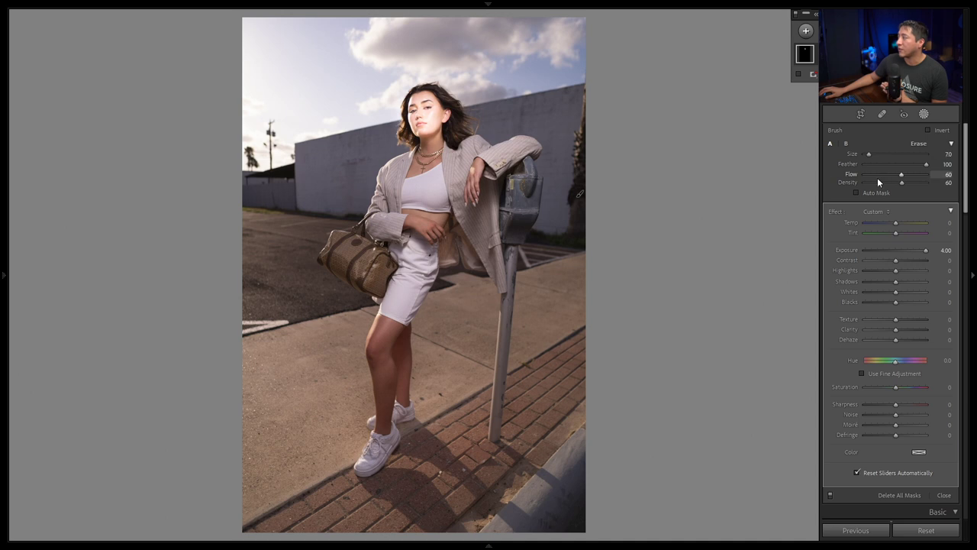
Try a dab on the wall with brush flow and density at 100, and undo it
{"action": "mouse_move", "coordinate": [901, 174]}
{"action": "left_mouse_down"}
{"action": "mouse_move", "coordinate": [928, 174]}
{"action": "mouse_move", "coordinate": [928, 183]}
{"action": "left_mouse_up"}
{"action": "left_click", "coordinate": [536, 120]}
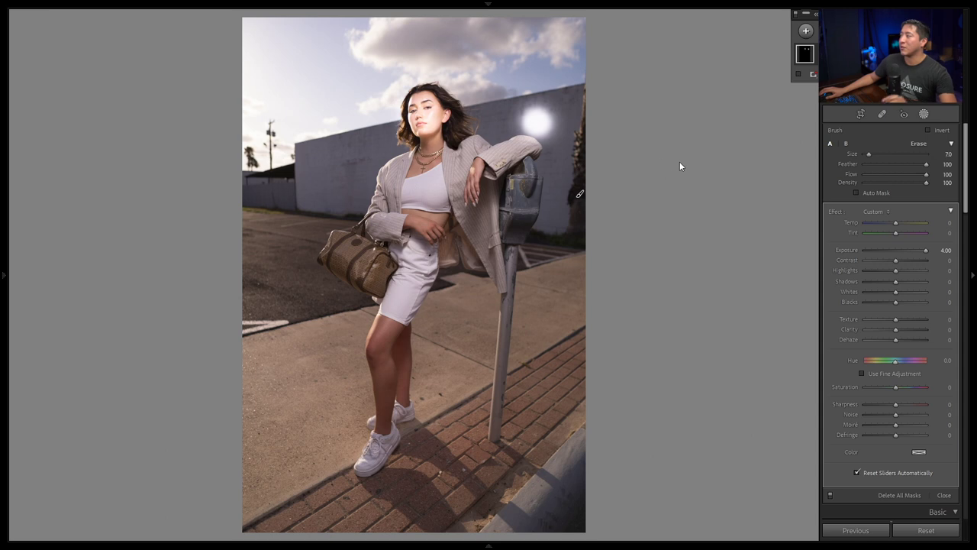
{"action": "key", "text": "ctrl+z"}
Try a weak dab on the wall with brush flow 16 and density 10, and undo it
{"action": "left_click", "coordinate": [873, 174]}
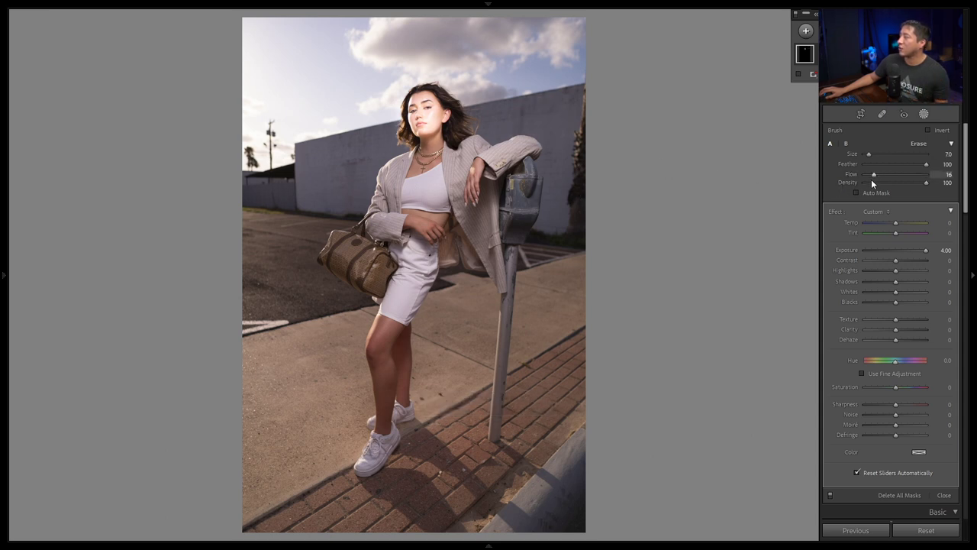
{"action": "left_click", "coordinate": [871, 182]}
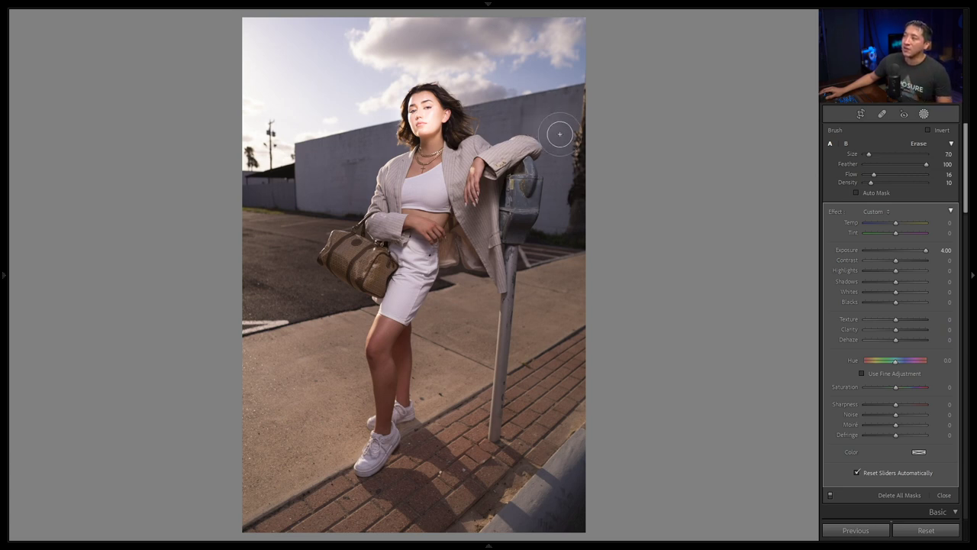
{"action": "key", "text": "ctrl+z"}
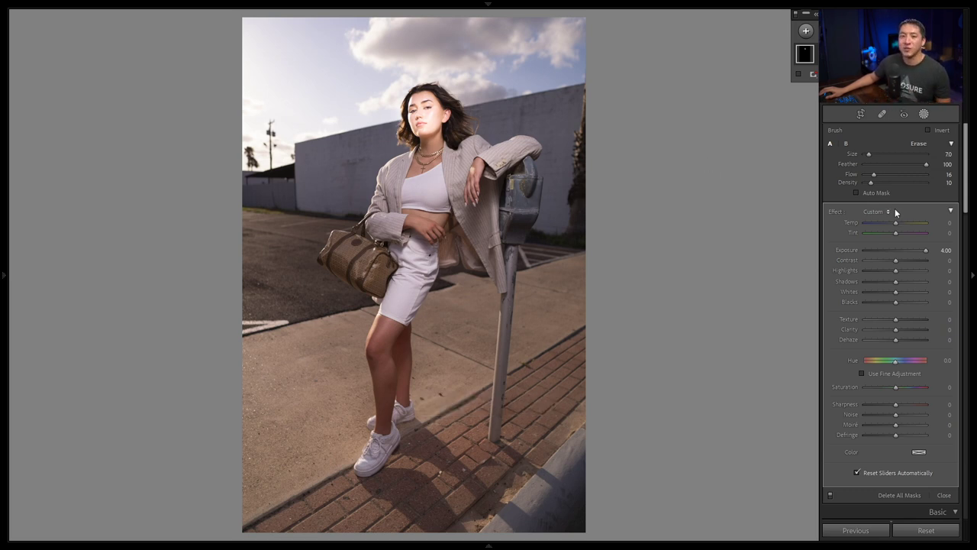
Set the brush flow and density to 60
{"action": "left_click", "coordinate": [911, 174]}
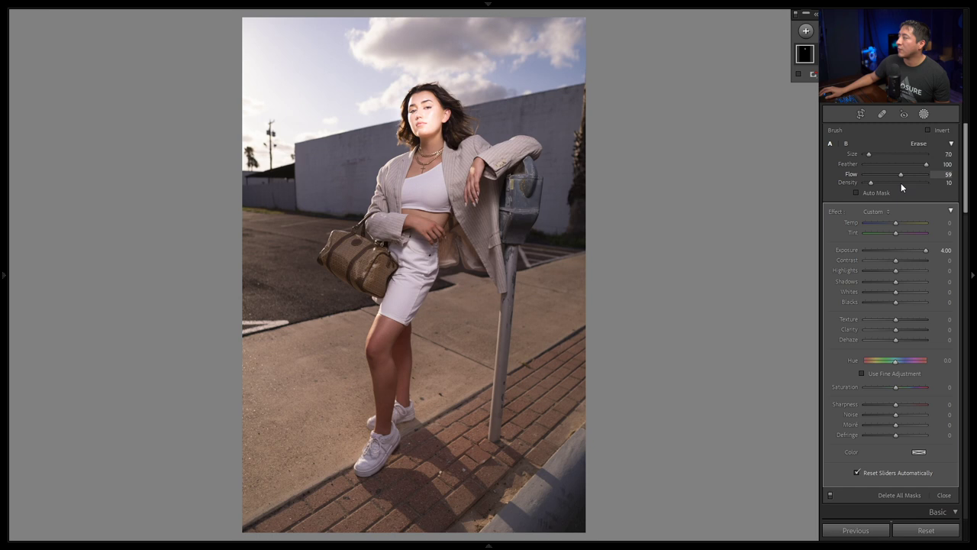
{"action": "left_click", "coordinate": [944, 175]}
{"action": "type", "text": "60"}
{"action": "key", "text": "Return"}
Paint the brush mask over the woman's jacket, top, arms, shorts and legs, resizing the brush to fit each area
{"action": "key", "text": "bracketleft"}
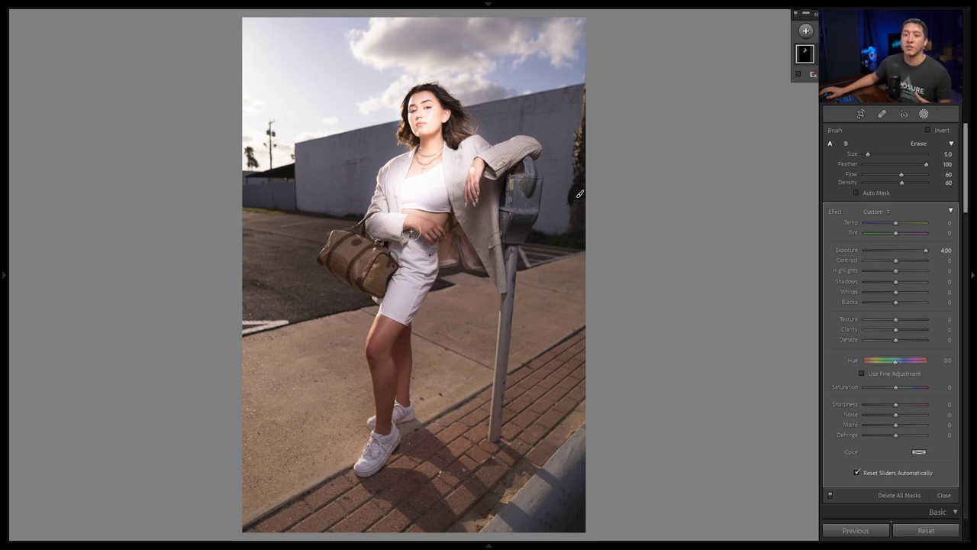
{"action": "key", "text": "bracketright"}
{"action": "key", "text": "bracketright"}
{"action": "mouse_move", "coordinate": [473, 152]}
{"action": "left_mouse_down"}
{"action": "mouse_move", "coordinate": [359, 256]}
{"action": "mouse_move", "coordinate": [420, 229]}
{"action": "mouse_move", "coordinate": [477, 229]}
{"action": "mouse_move", "coordinate": [428, 275]}
{"action": "mouse_move", "coordinate": [393, 351]}
{"action": "mouse_move", "coordinate": [378, 443]}
{"action": "mouse_move", "coordinate": [386, 374]}
{"action": "mouse_move", "coordinate": [408, 328]}
{"action": "left_mouse_up"}
{"action": "key", "text": "bracketleft"}
{"action": "key", "text": "bracketleft"}
{"action": "key", "text": "bracketleft"}
{"action": "key", "text": "bracketleft"}
{"action": "mouse_move", "coordinate": [405, 108]}
{"action": "left_mouse_down"}
{"action": "mouse_move", "coordinate": [416, 141]}
{"action": "mouse_move", "coordinate": [374, 233]}
{"action": "left_mouse_up"}
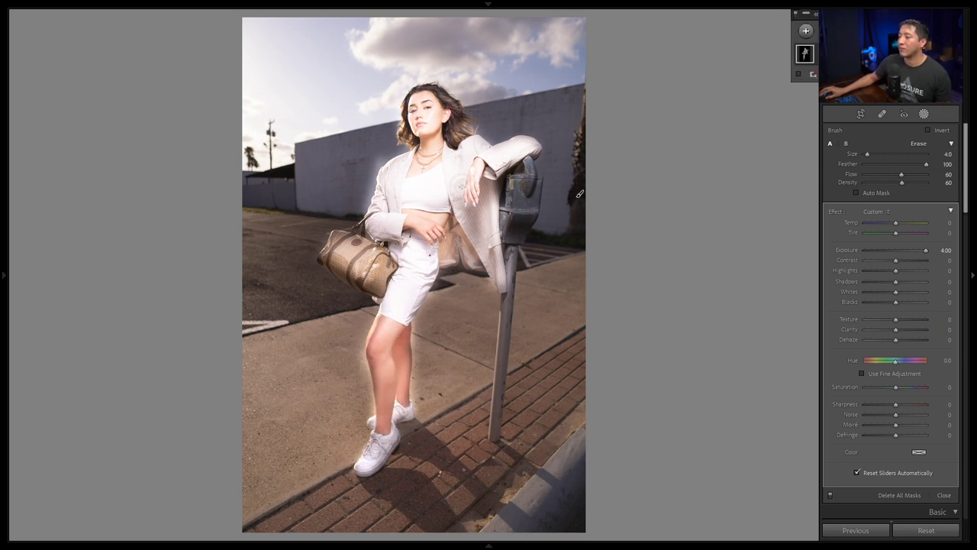
Extend the brush mask over the brown handbag with brush size 3
{"action": "key", "text": "bracketright"}
{"action": "key", "text": "bracketright"}
{"action": "key", "text": "bracketleft"}
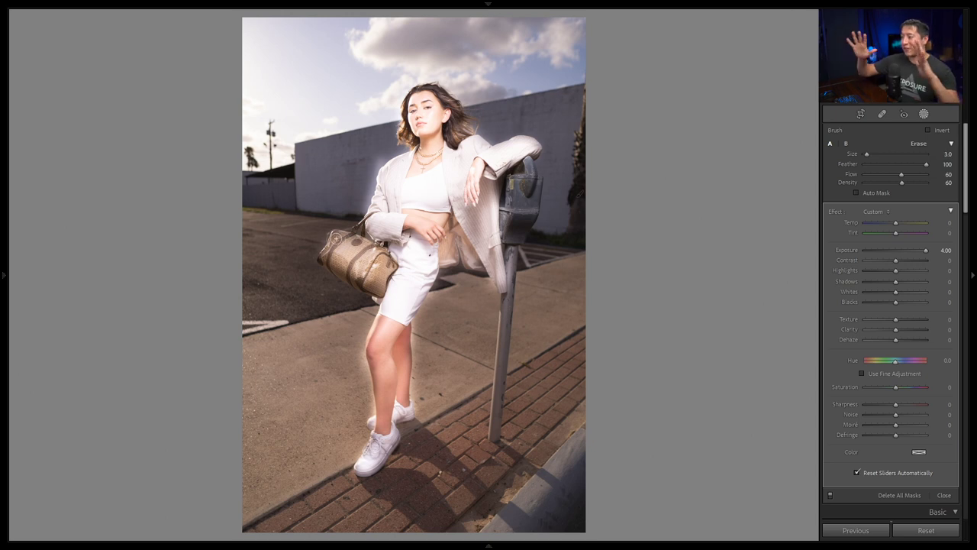
{"action": "mouse_move", "coordinate": [352, 233]}
{"action": "left_mouse_down"}
{"action": "mouse_move", "coordinate": [358, 245]}
{"action": "mouse_move", "coordinate": [332, 276]}
{"action": "mouse_move", "coordinate": [372, 289]}
{"action": "left_mouse_up"}
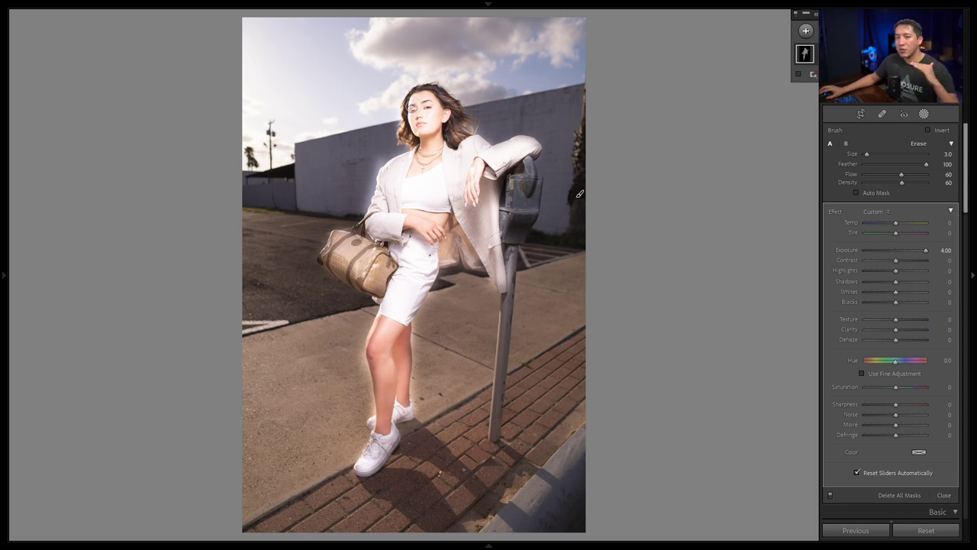
Erase the mask spill around the outline of the woman's head, shoulders and body
{"action": "key", "text": "alt"}
{"action": "mouse_move", "coordinate": [370, 173]}
{"action": "left_mouse_down"}
{"action": "mouse_move", "coordinate": [362, 207]}
{"action": "mouse_move", "coordinate": [387, 142]}
{"action": "mouse_move", "coordinate": [369, 182]}
{"action": "mouse_move", "coordinate": [382, 155]}
{"action": "mouse_move", "coordinate": [403, 144]}
{"action": "mouse_move", "coordinate": [386, 138]}
{"action": "mouse_move", "coordinate": [392, 92]}
{"action": "left_mouse_up"}
{"action": "mouse_move", "coordinate": [458, 79]}
{"action": "left_mouse_down"}
{"action": "mouse_move", "coordinate": [475, 101]}
{"action": "mouse_move", "coordinate": [472, 124]}
{"action": "mouse_move", "coordinate": [530, 126]}
{"action": "mouse_move", "coordinate": [509, 269]}
{"action": "mouse_move", "coordinate": [439, 275]}
{"action": "mouse_move", "coordinate": [403, 431]}
{"action": "mouse_move", "coordinate": [370, 412]}
{"action": "mouse_move", "coordinate": [322, 232]}
{"action": "mouse_move", "coordinate": [336, 200]}
{"action": "left_mouse_up"}
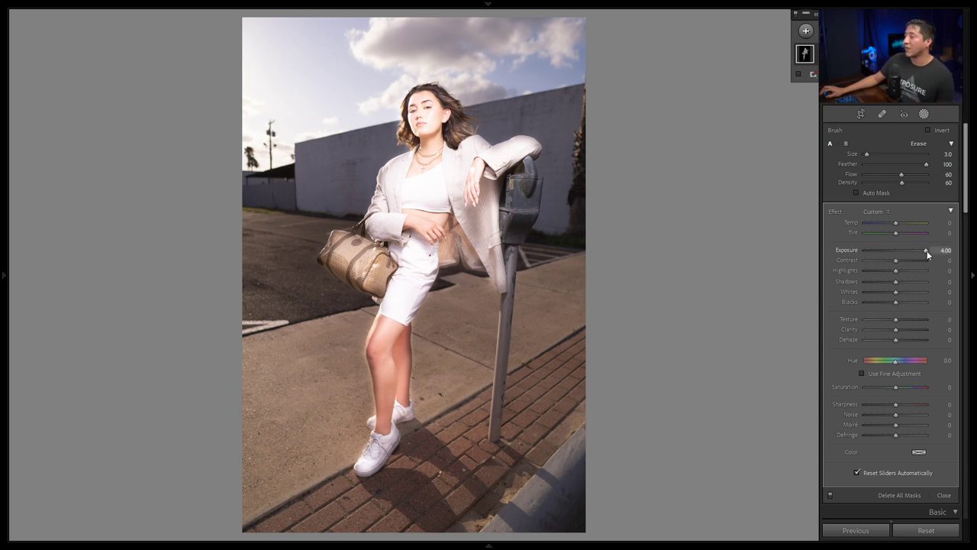
Reduce the subject mask's exposure to 1.40
{"action": "left_click_drag", "start_coordinate": [926, 250], "coordinate": [911, 254]}
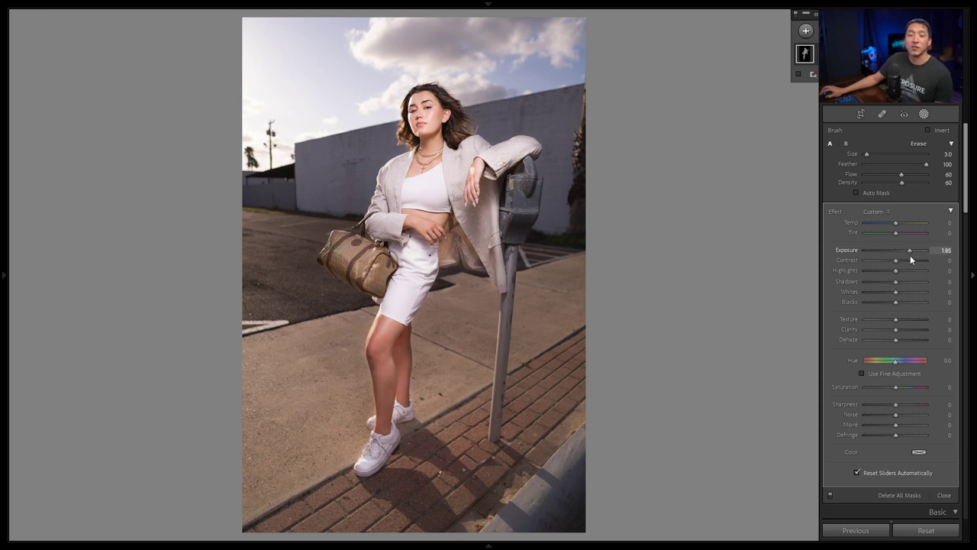
{"action": "left_click_drag", "start_coordinate": [909, 256], "coordinate": [909, 256]}
{"action": "left_click", "coordinate": [945, 249]}
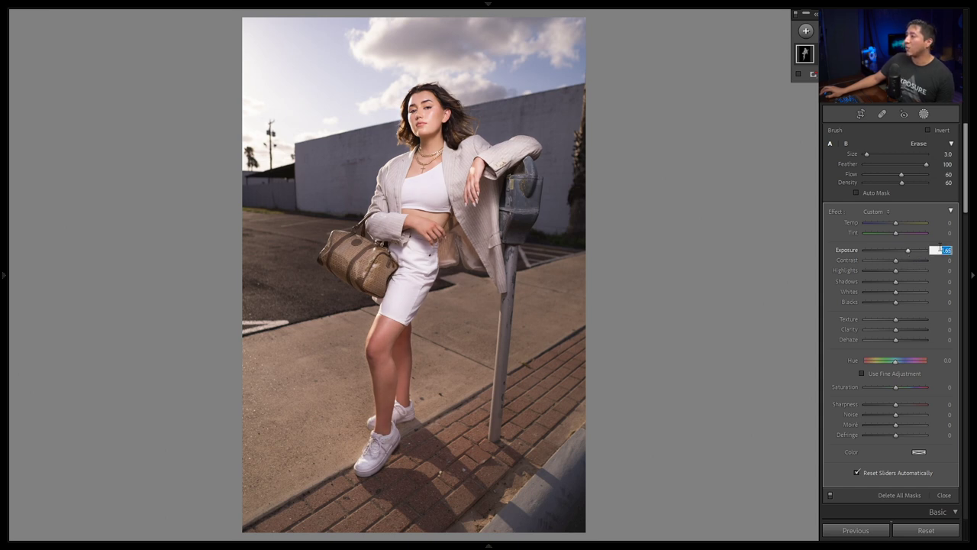
{"action": "type", "text": "16"}
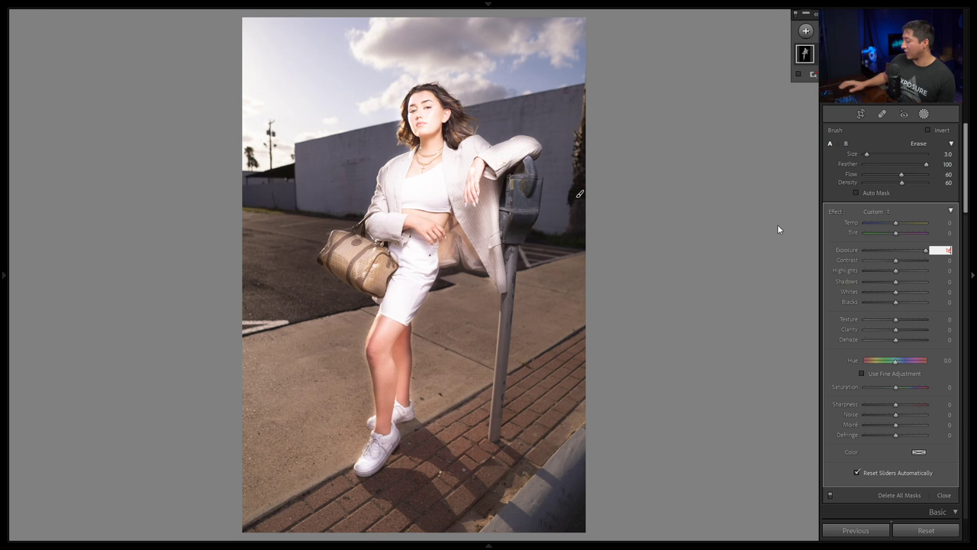
{"action": "key", "text": "Return"}
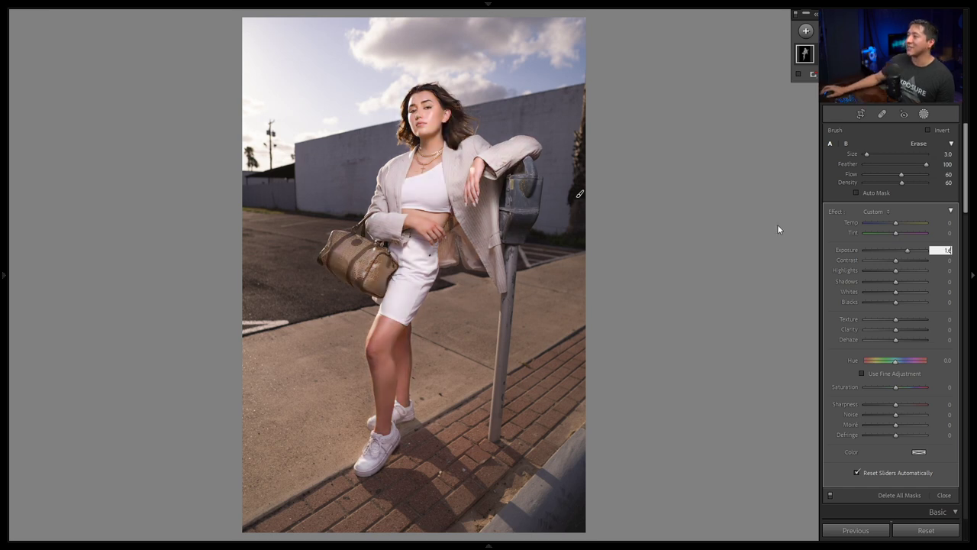
{"action": "left_click", "coordinate": [944, 251]}
{"action": "type", "text": "1.4"}
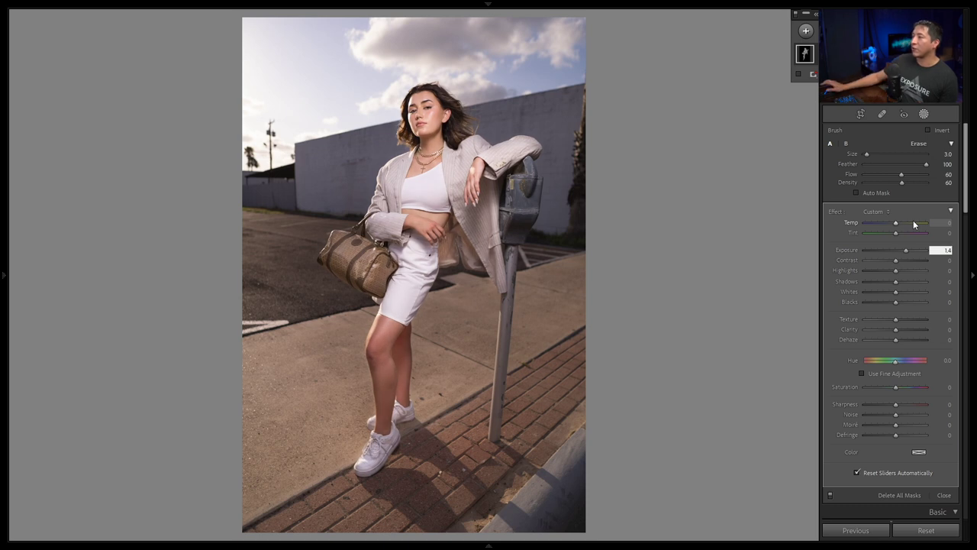
{"action": "key", "text": "Return"}
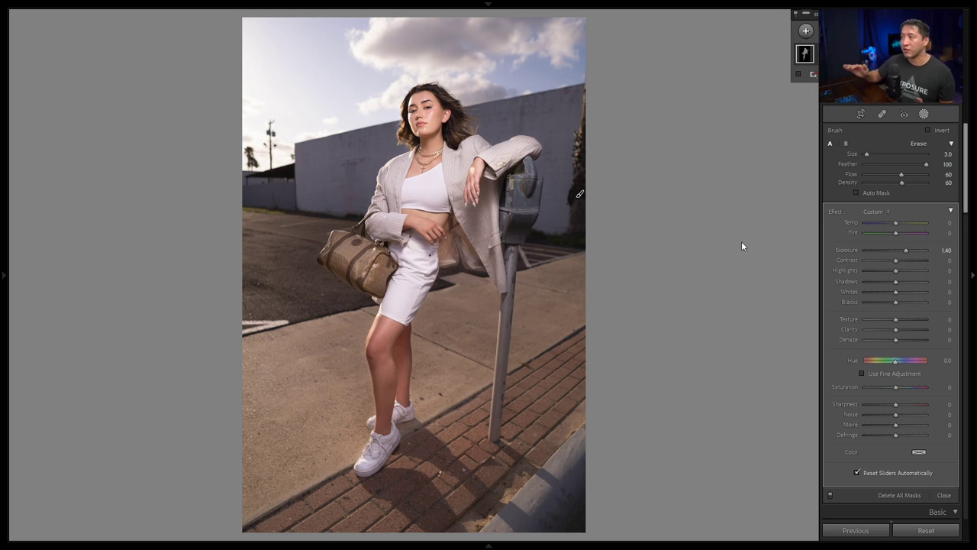
Reset all edits to compare with the original photo, and undo the reset
{"action": "key", "text": "k"}
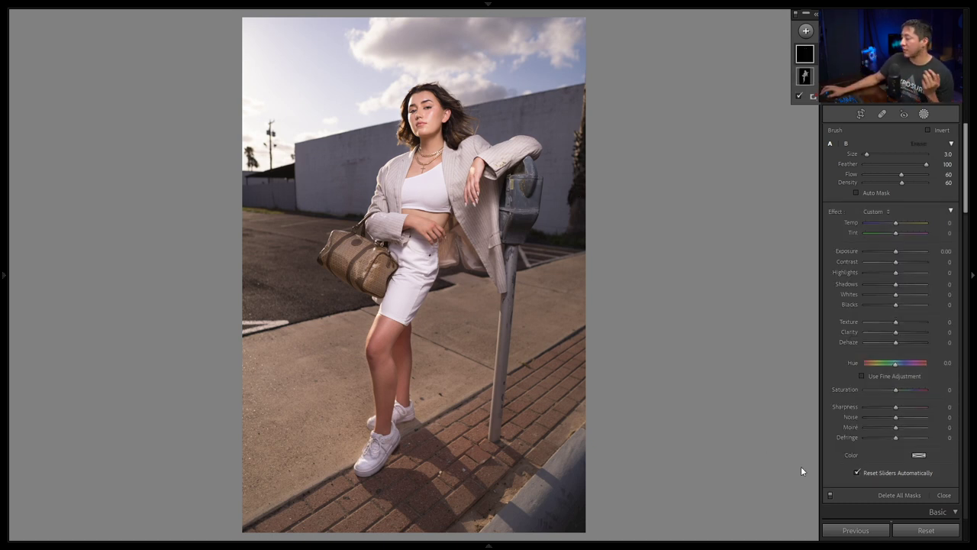
{"action": "left_click", "coordinate": [923, 527]}
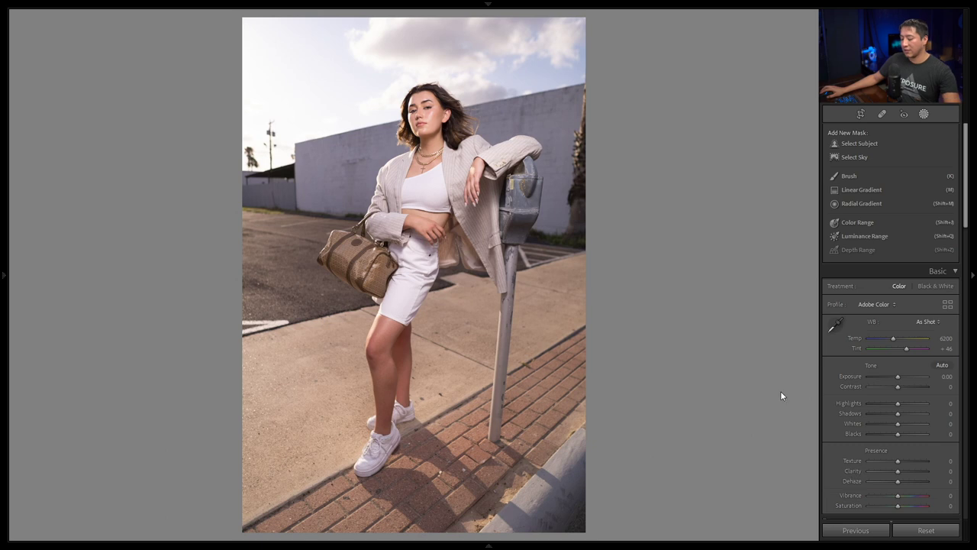
{"action": "key", "text": "ctrl+z"}
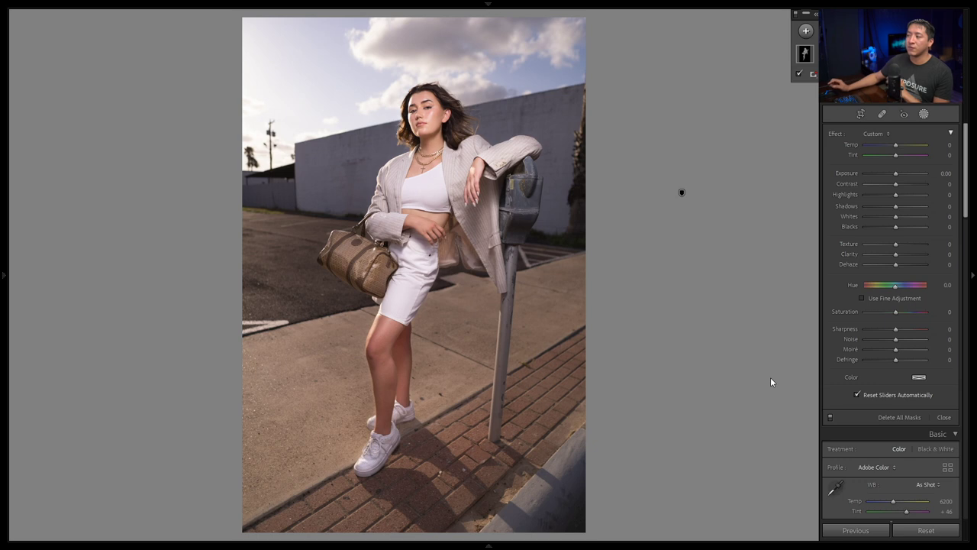
Zoom in on the face and add a new brush mask with brush size 2 and the Dark Eyes effect preset
{"action": "left_click", "coordinate": [424, 108]}
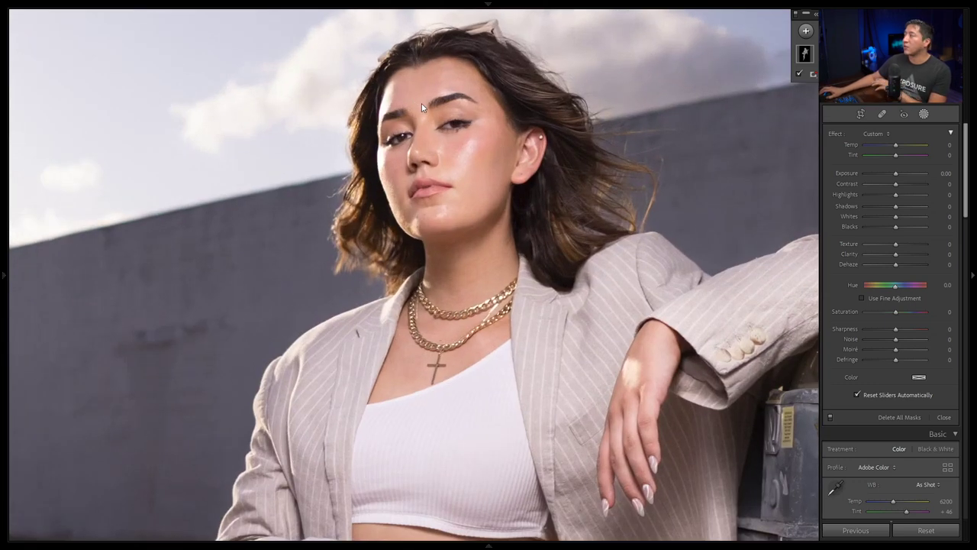
{"action": "left_click", "coordinate": [805, 32]}
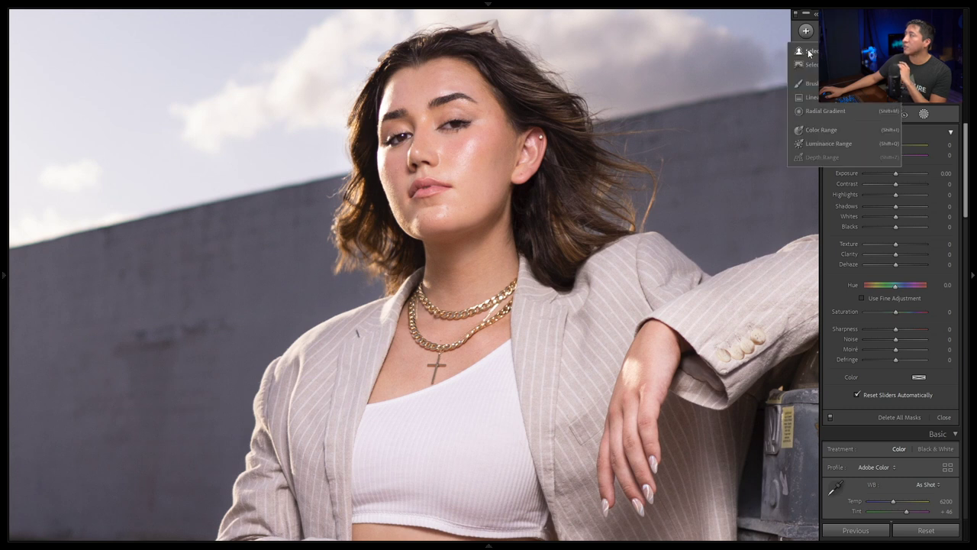
{"action": "left_click", "coordinate": [811, 81]}
{"action": "key", "text": "["}
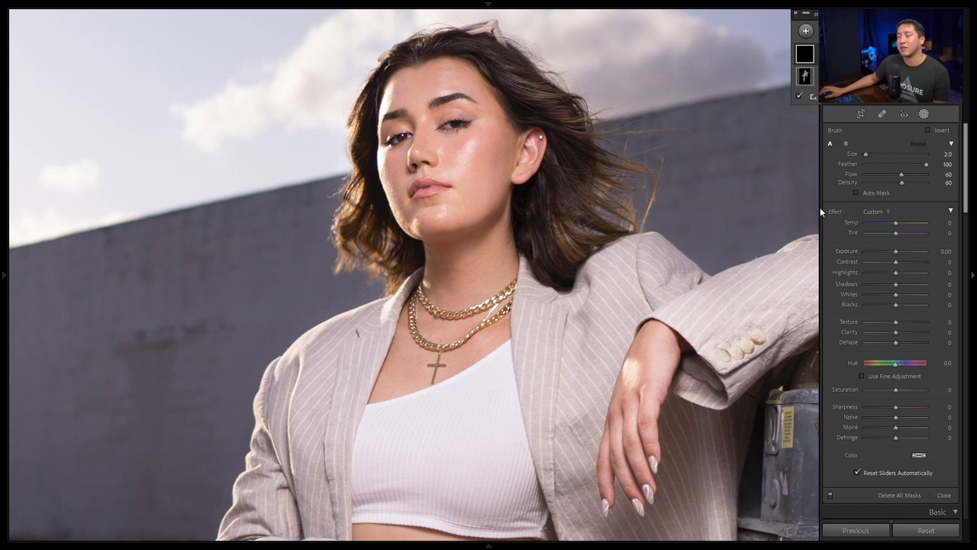
{"action": "left_click", "coordinate": [871, 211]}
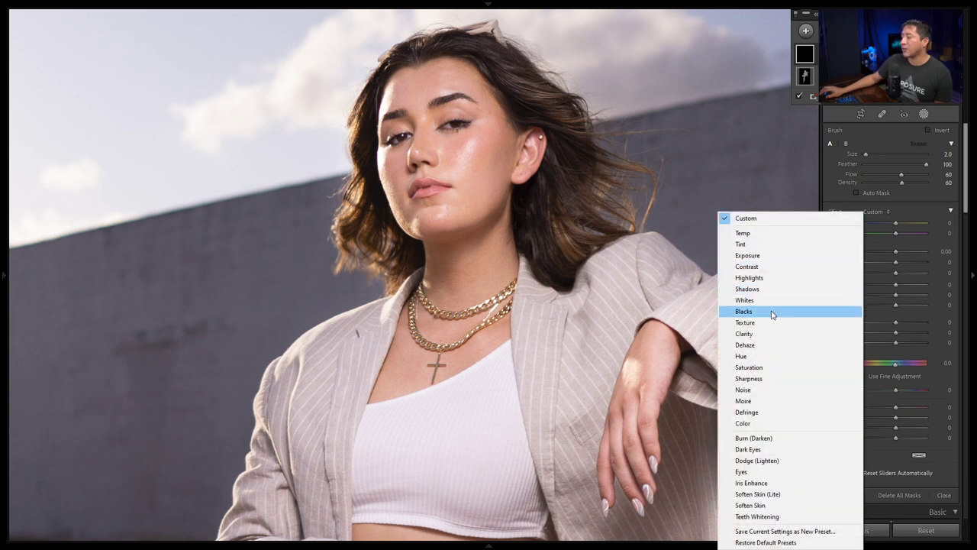
{"action": "left_click", "coordinate": [752, 450]}
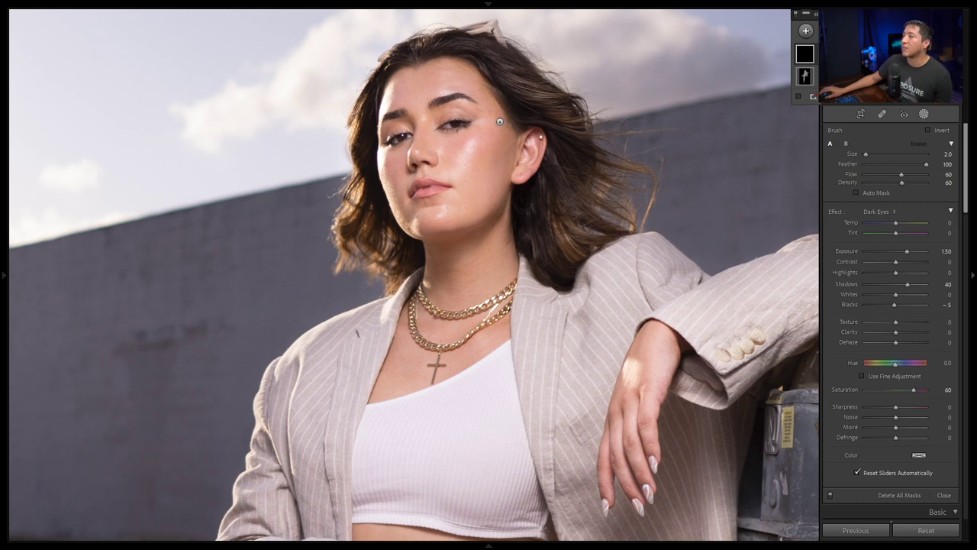
Paint the Dark Eyes brush over both irises at brush size 1 and close the masking tool
{"action": "scroll", "coordinate": [441, 127], "scroll_direction": "down", "scroll_amount": 5}
{"action": "key", "text": "alt"}
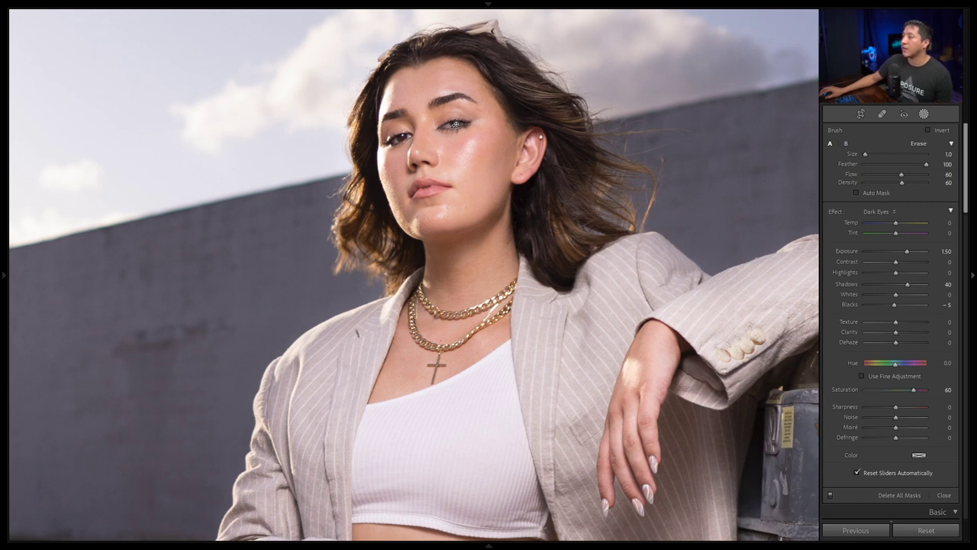
{"action": "left_click_drag", "start_coordinate": [456, 122], "coordinate": [403, 136]}
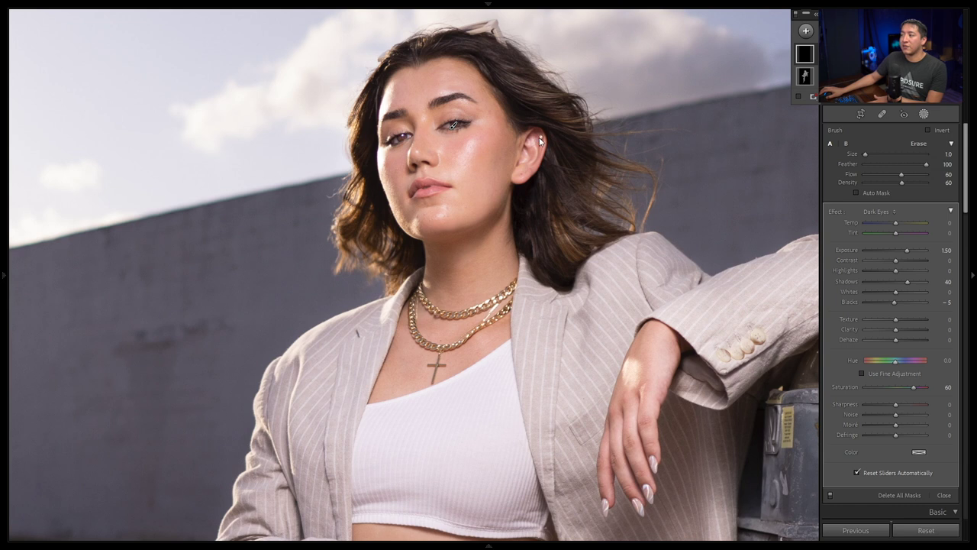
{"action": "key", "text": "z"}
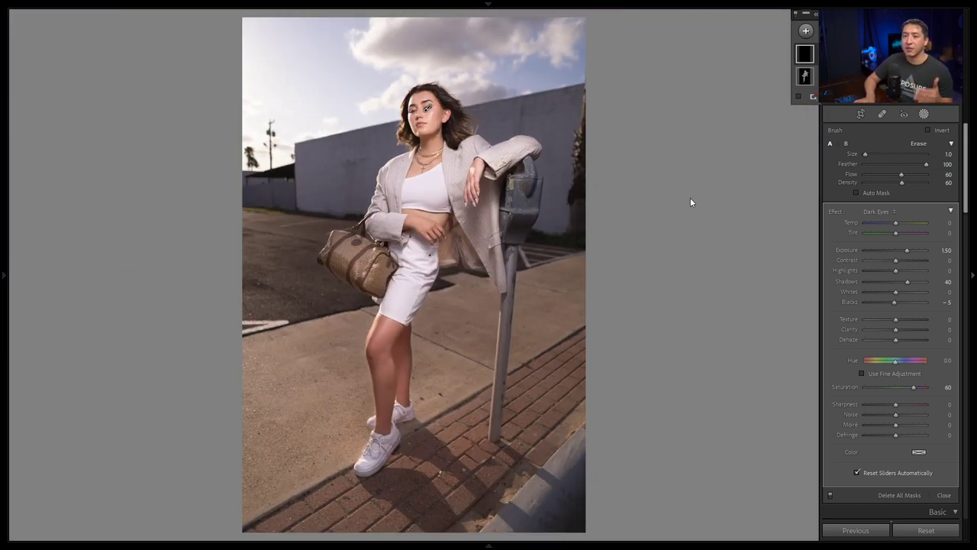
{"action": "key", "text": "k"}
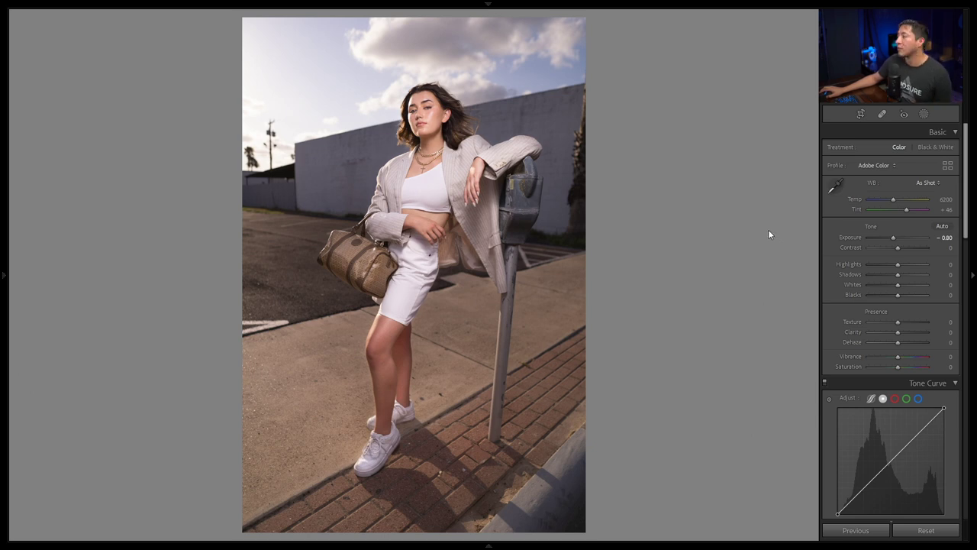
Set the Blue Primary saturation to +80 in the camera calibration
{"action": "scroll", "coordinate": [890, 191], "scroll_direction": "down", "scroll_amount": 15}
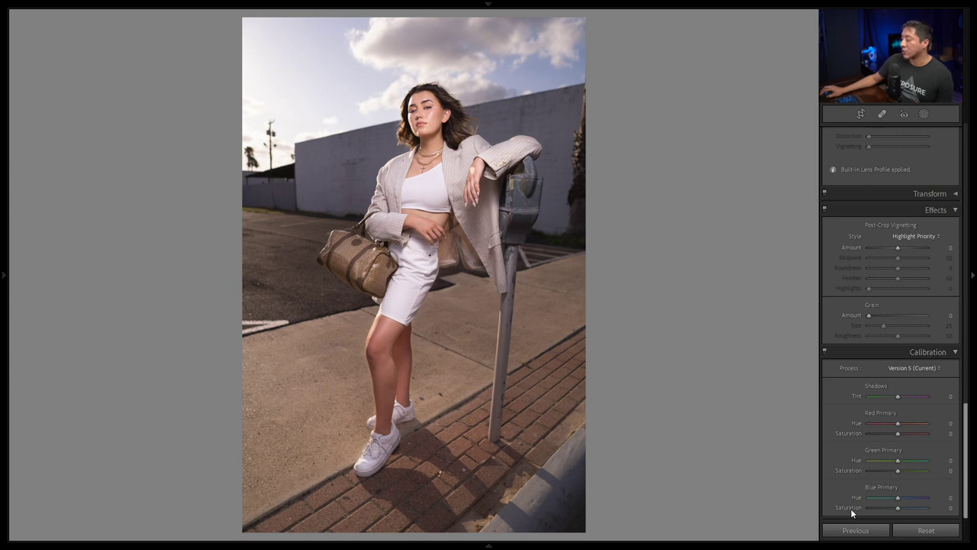
{"action": "left_click", "coordinate": [940, 508]}
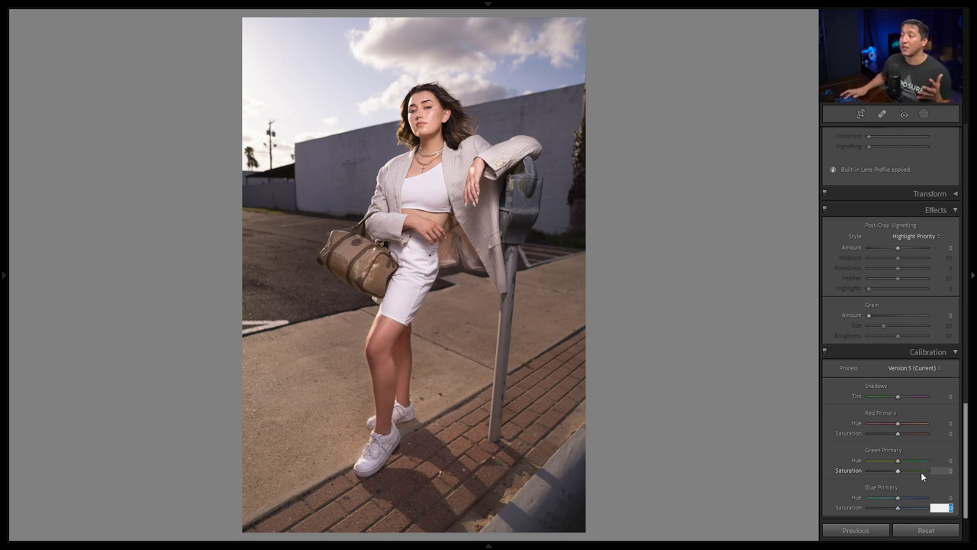
{"action": "type", "text": "80"}
{"action": "key", "text": "Return"}
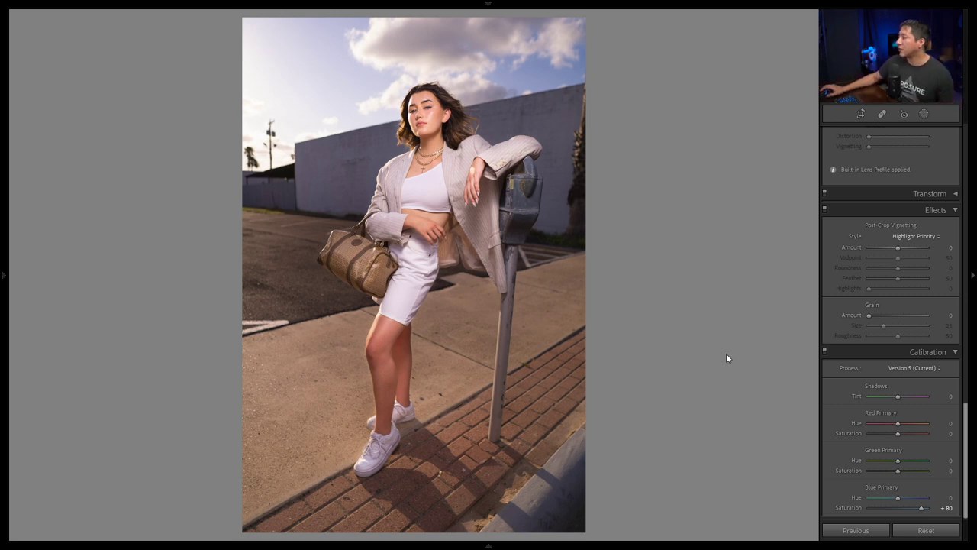
Set the white balance temperature to 6100 and the tint to +50
{"action": "scroll", "coordinate": [946, 293], "scroll_direction": "up", "scroll_amount": 8}
{"action": "scroll", "coordinate": [945, 286], "scroll_direction": "up", "scroll_amount": 10}
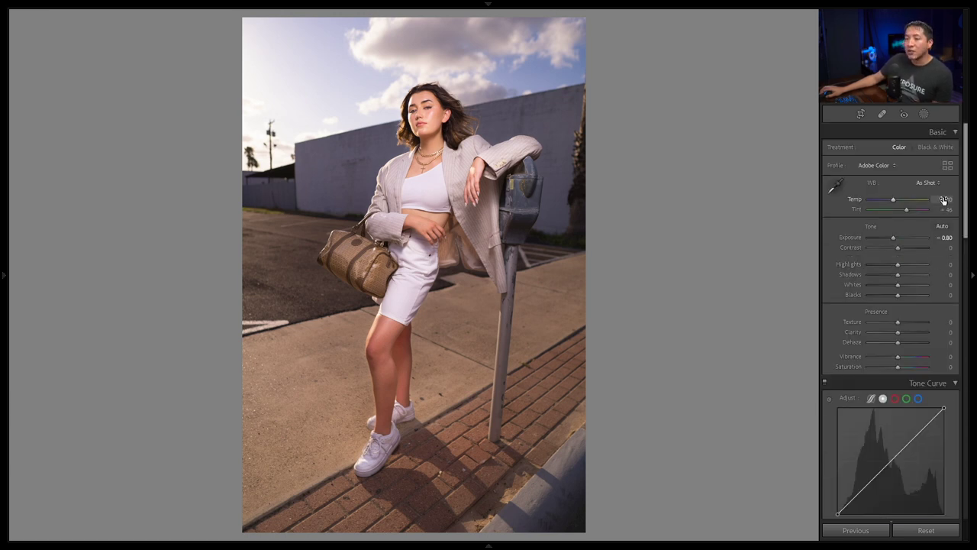
{"action": "key", "text": "Down"}
{"action": "key", "text": "Down"}
{"action": "key", "text": "Down"}
{"action": "key", "text": "Up"}
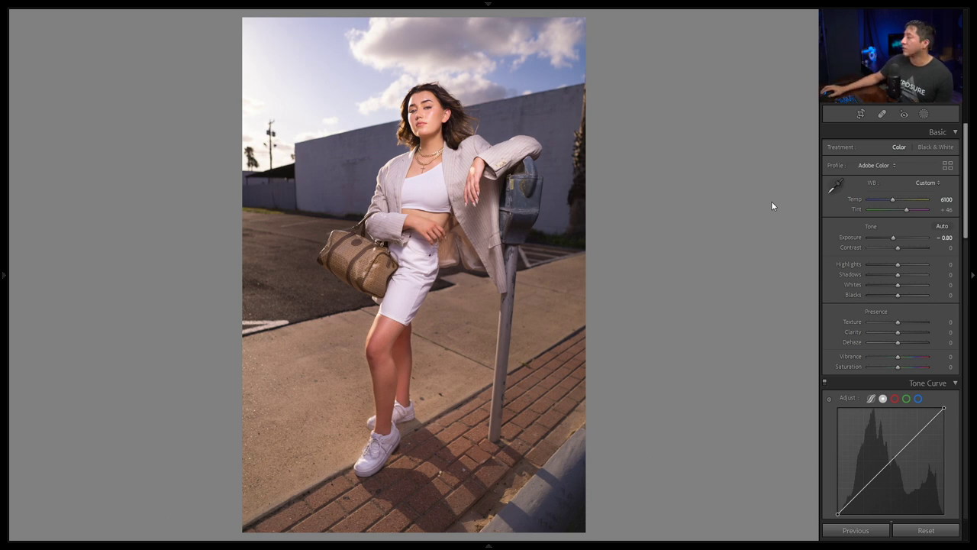
{"action": "left_click", "coordinate": [947, 209]}
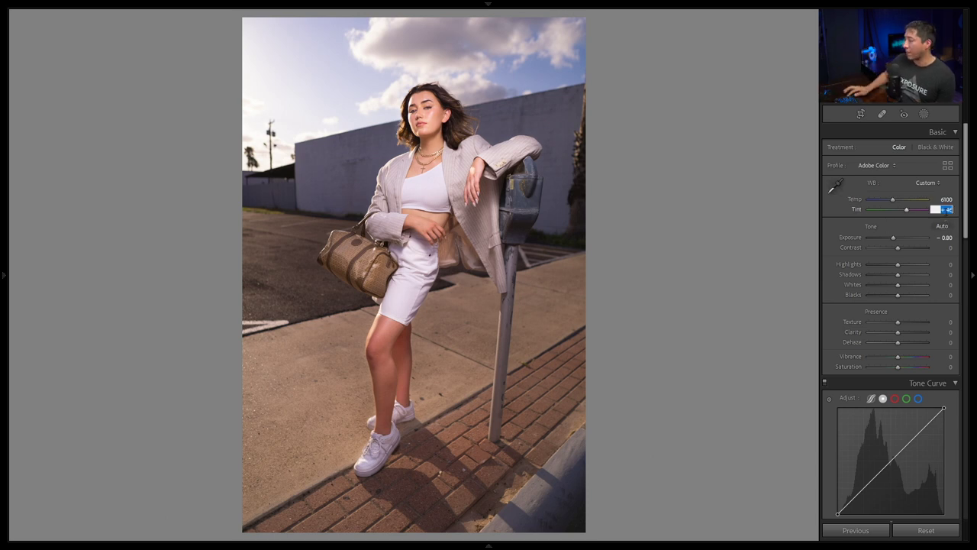
{"action": "type", "text": "50"}
{"action": "key", "text": "Return"}
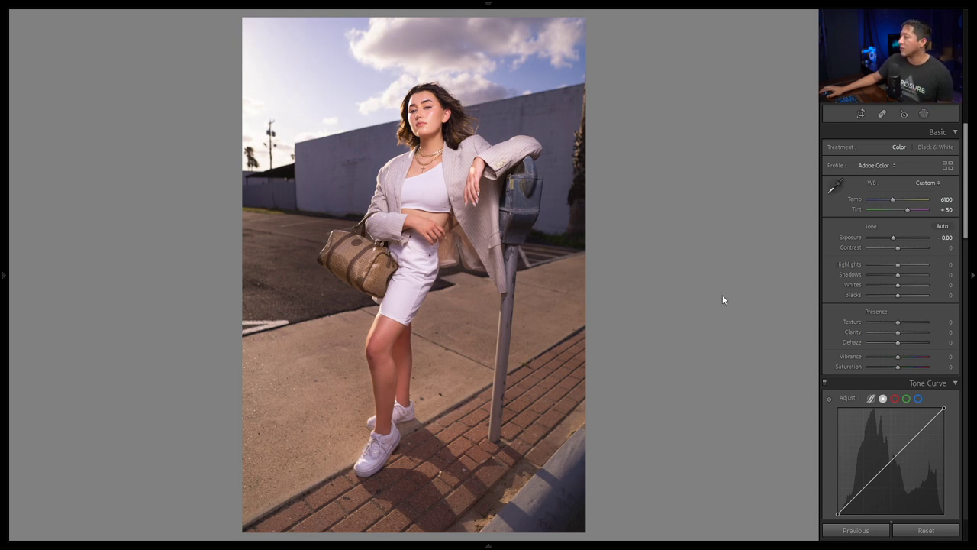
Set the purple hue in HSL to -40, comparing it against 0
{"action": "scroll", "coordinate": [878, 351], "scroll_direction": "down", "scroll_amount": 5}
{"action": "scroll", "coordinate": [872, 346], "scroll_direction": "up", "scroll_amount": 5}
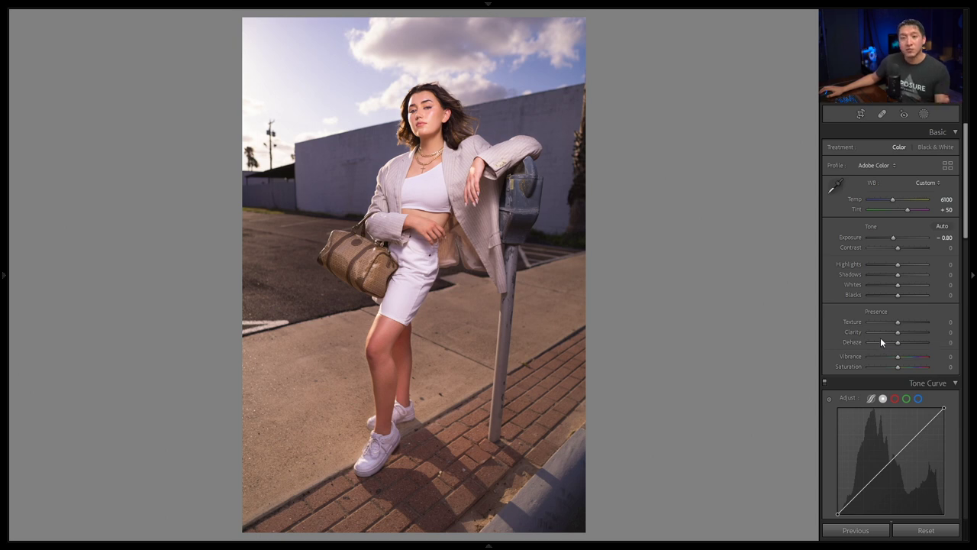
{"action": "scroll", "coordinate": [880, 337], "scroll_direction": "down", "scroll_amount": 5}
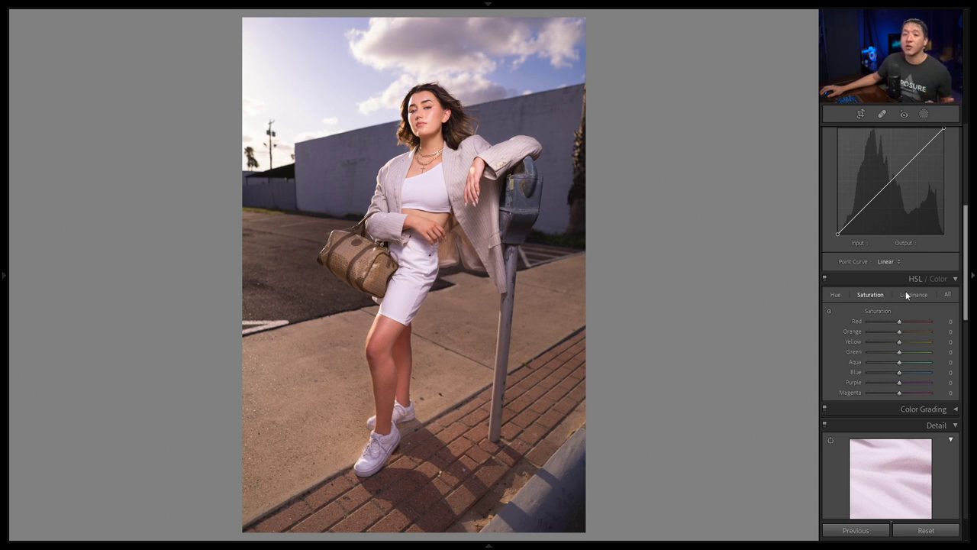
{"action": "left_click", "coordinate": [837, 295]}
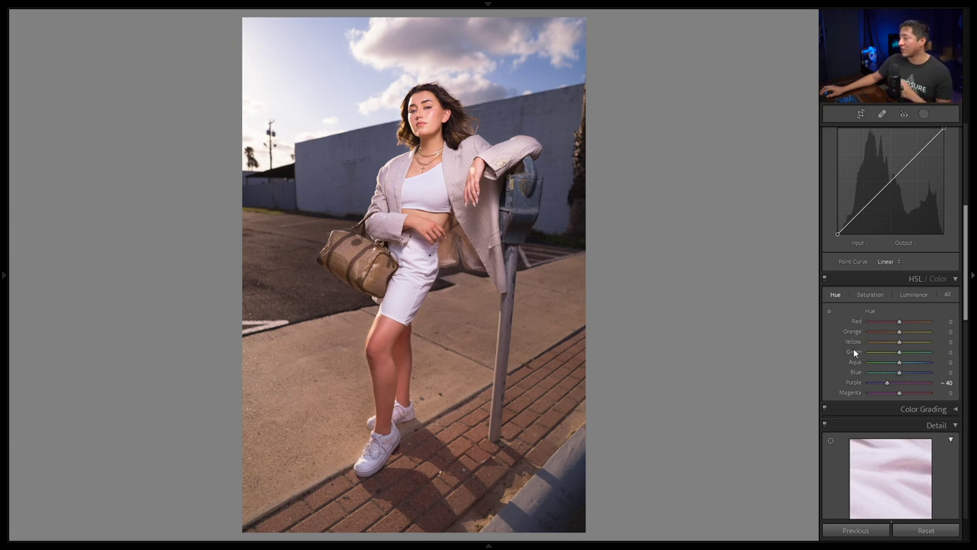
{"action": "left_click", "coordinate": [943, 381]}
{"action": "type", "text": "0"}
{"action": "key", "text": "Return"}
{"action": "left_click", "coordinate": [943, 382]}
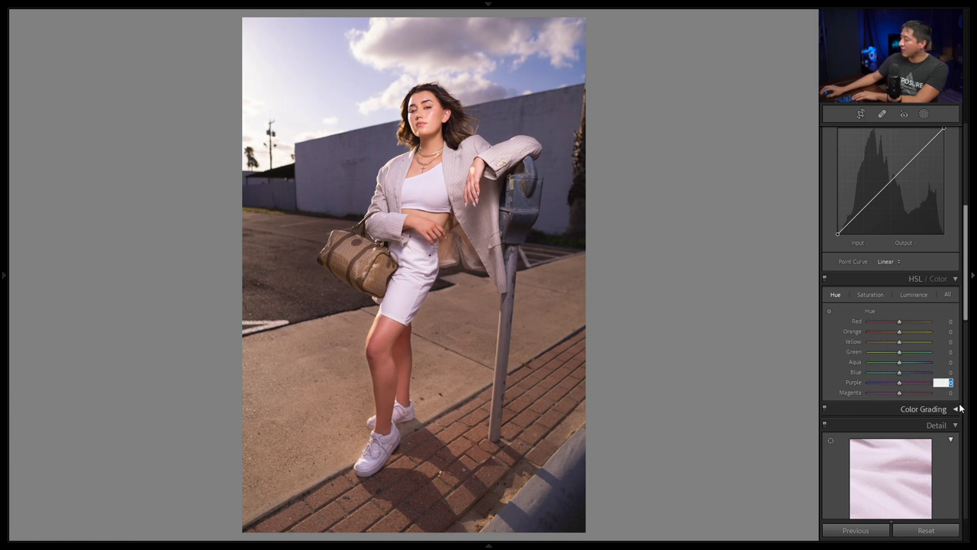
{"action": "left_click", "coordinate": [944, 382]}
{"action": "type", "text": "-40"}
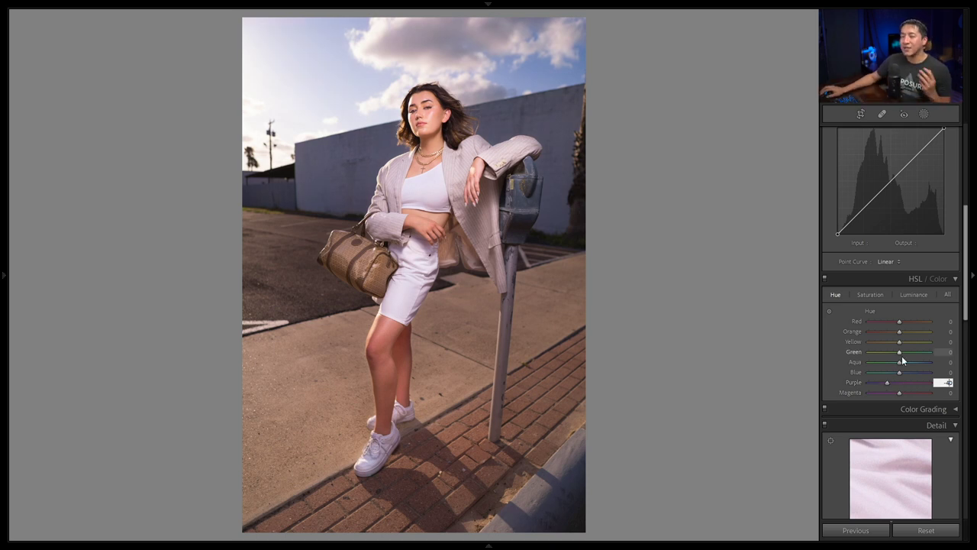
{"action": "key", "text": "Return"}
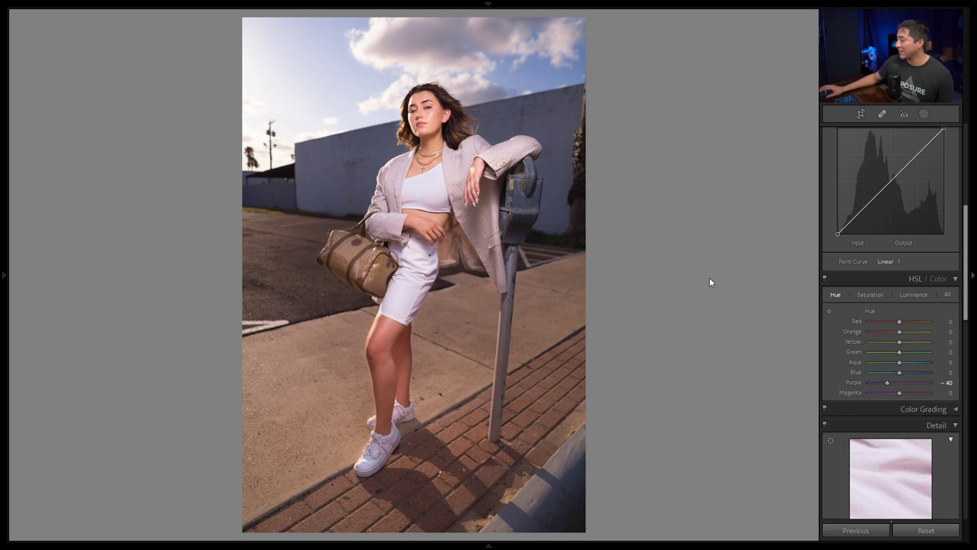
Test strong shifts of the magenta hue in HSL and settle on -20
{"action": "left_click_drag", "start_coordinate": [937, 391], "coordinate": [823, 395]}
{"action": "left_click", "coordinate": [897, 392]}
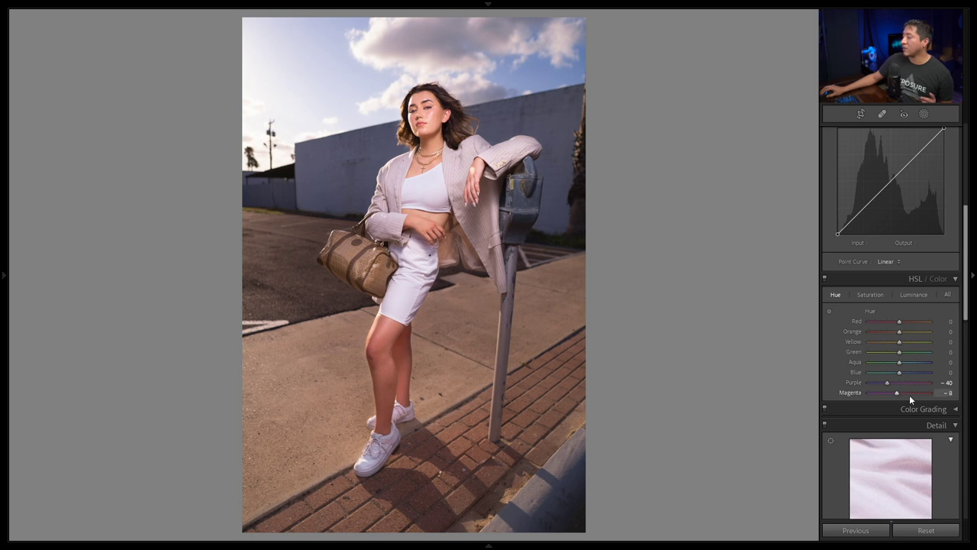
{"action": "left_click_drag", "start_coordinate": [897, 391], "coordinate": [975, 392]}
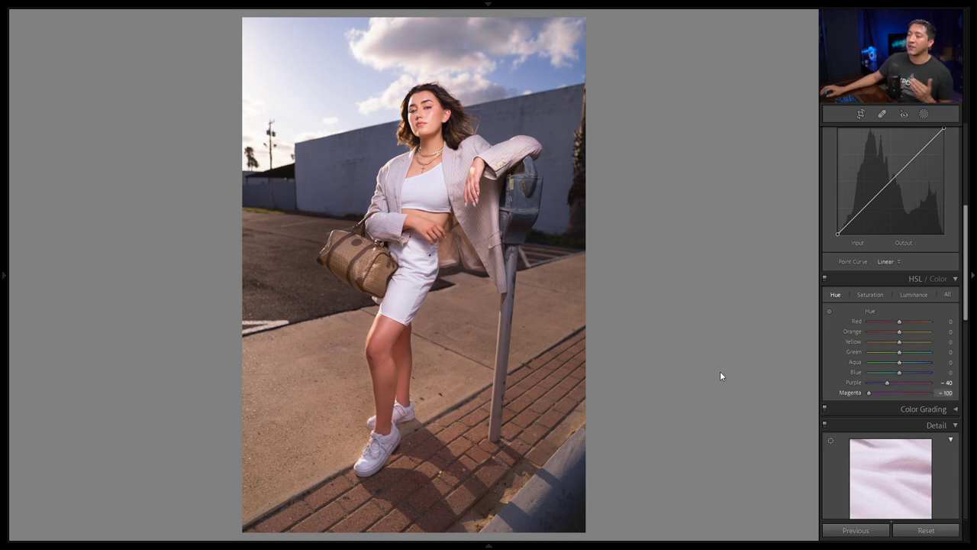
{"action": "left_click_drag", "start_coordinate": [965, 381], "coordinate": [779, 372]}
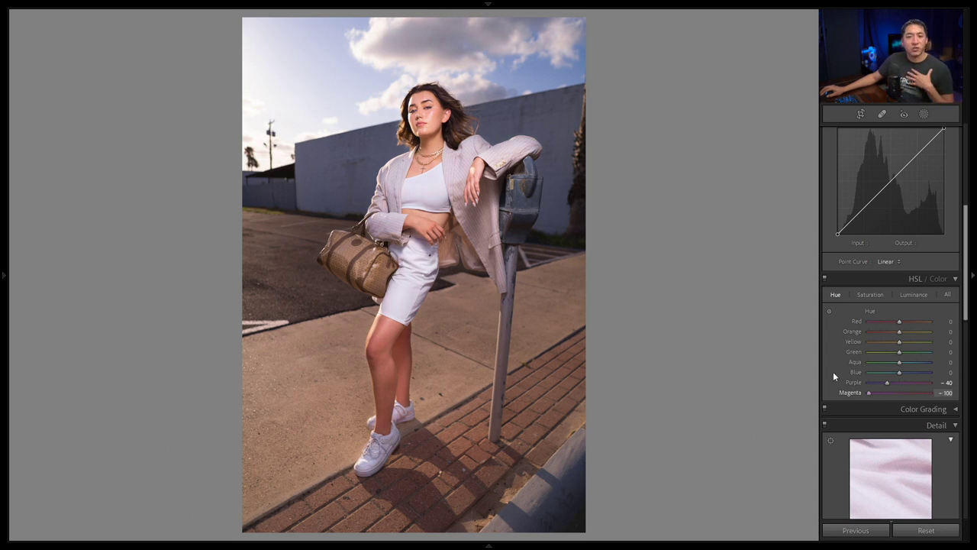
{"action": "left_click_drag", "start_coordinate": [869, 392], "coordinate": [896, 400]}
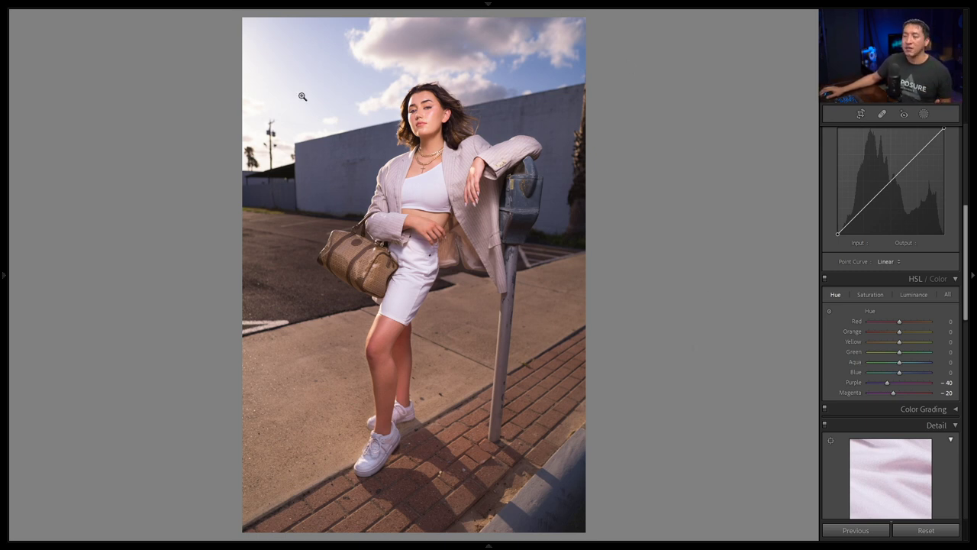
Lower the photo's highlights to -60 to bring back detail in the sky
{"action": "scroll", "coordinate": [903, 305], "scroll_direction": "up", "scroll_amount": 5}
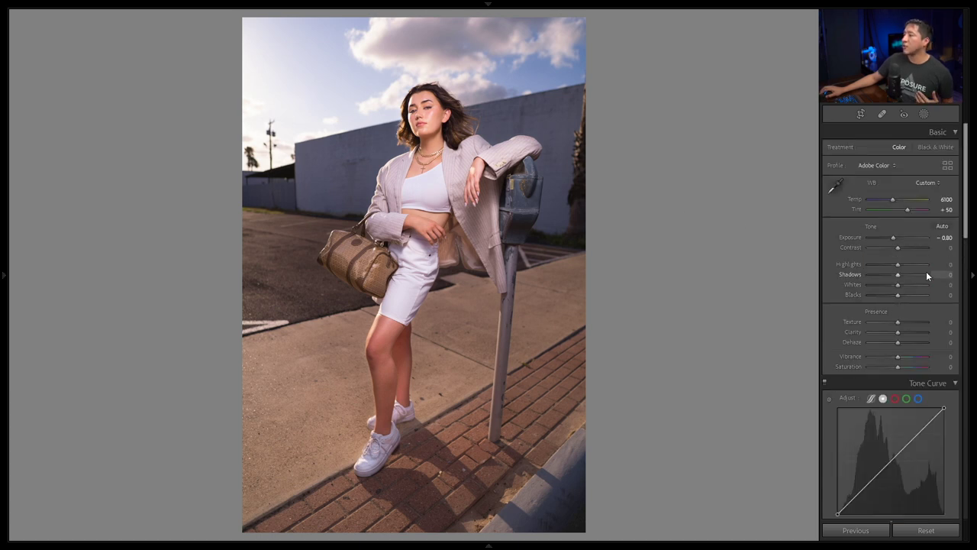
{"action": "left_click_drag", "start_coordinate": [938, 264], "coordinate": [905, 264]}
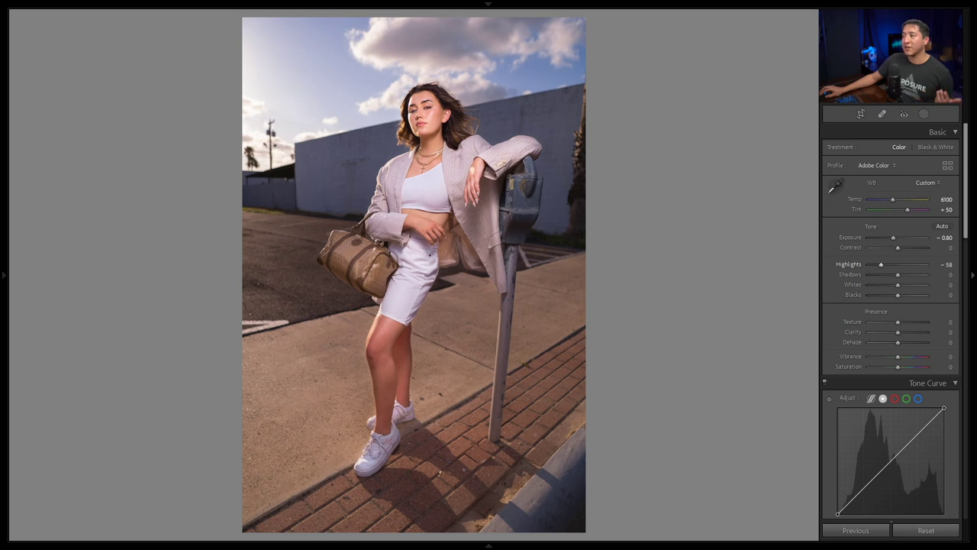
{"action": "left_click_drag", "start_coordinate": [905, 265], "coordinate": [802, 246]}
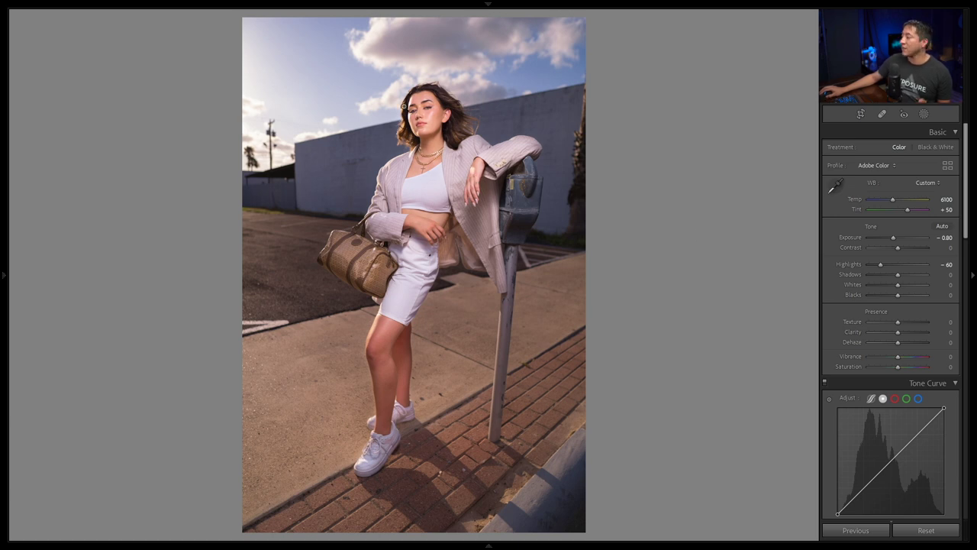
Reset the highlights to 0, compare the effect on the enlarged face, and return them to -60
{"action": "left_click", "coordinate": [947, 264]}
{"action": "type", "text": "0"}
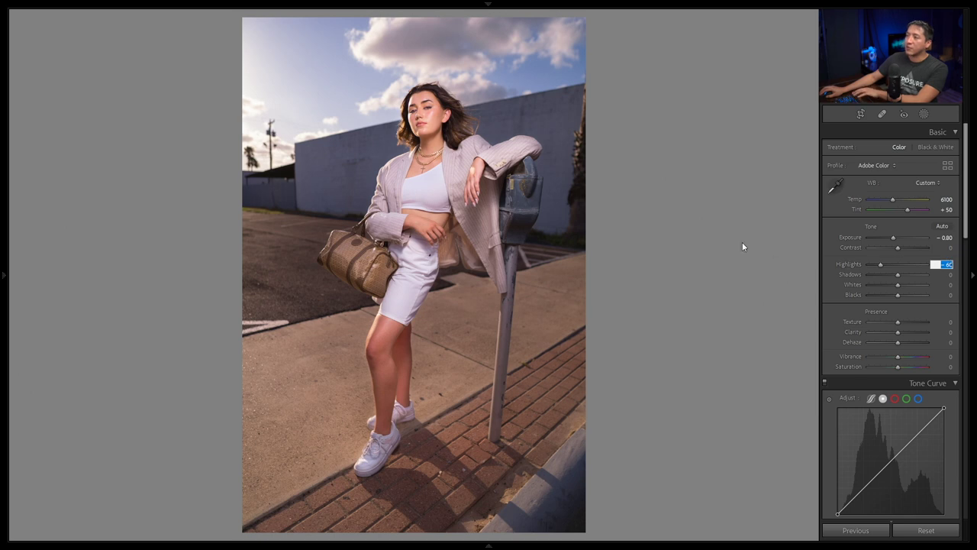
{"action": "key", "text": "Return"}
{"action": "key", "text": "z"}
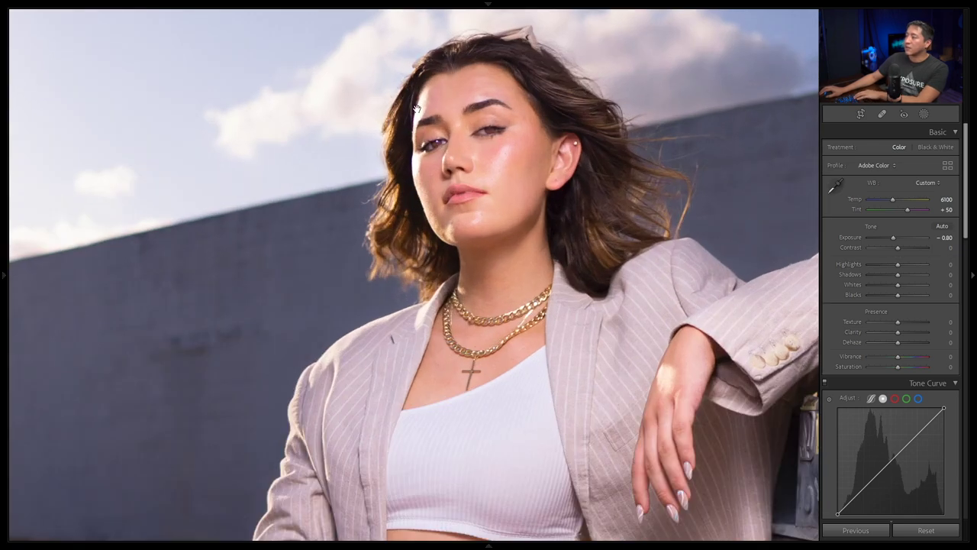
{"action": "left_click", "coordinate": [947, 264]}
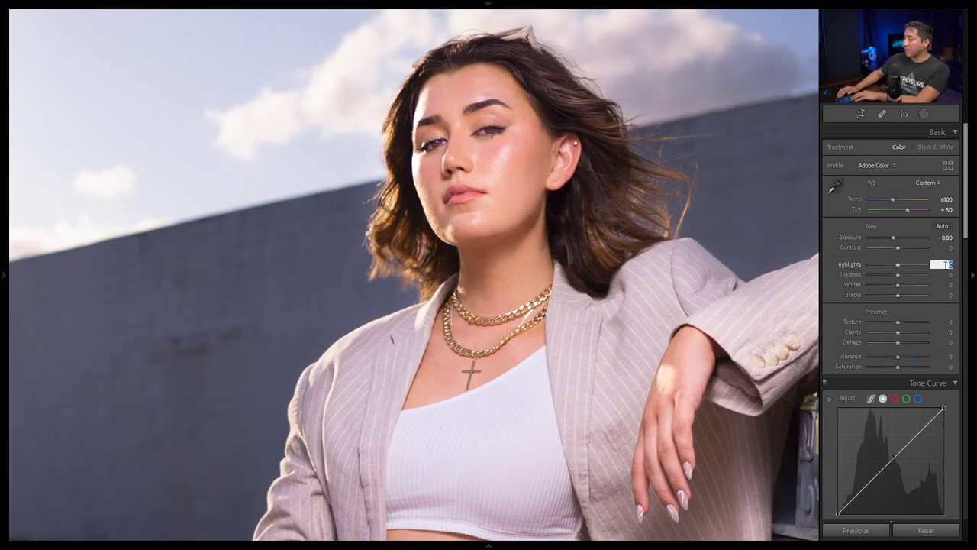
{"action": "type", "text": "-60"}
{"action": "key", "text": "Return"}
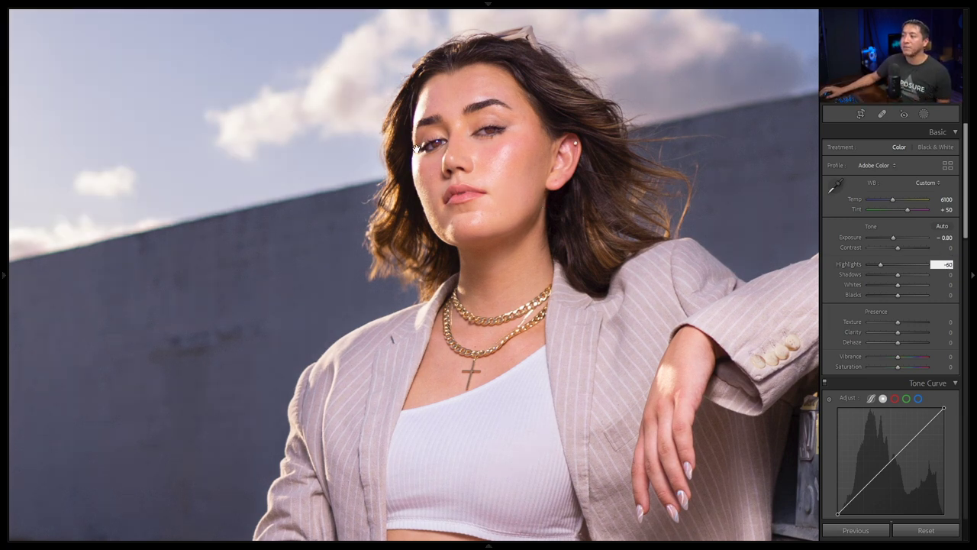
{"action": "left_click", "coordinate": [481, 208]}
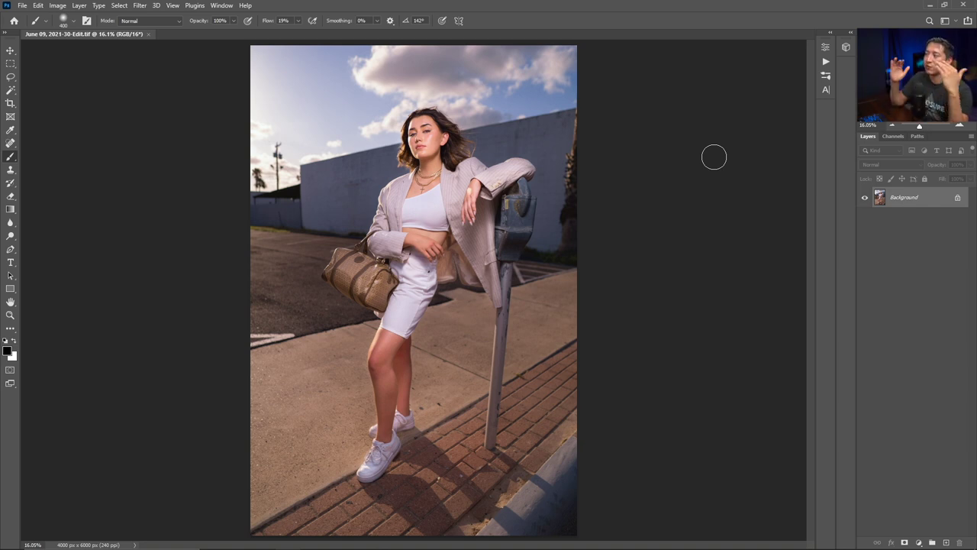
In Photoshop, add a new empty layer above the background and name it Distractions
{"action": "key", "text": "v"}
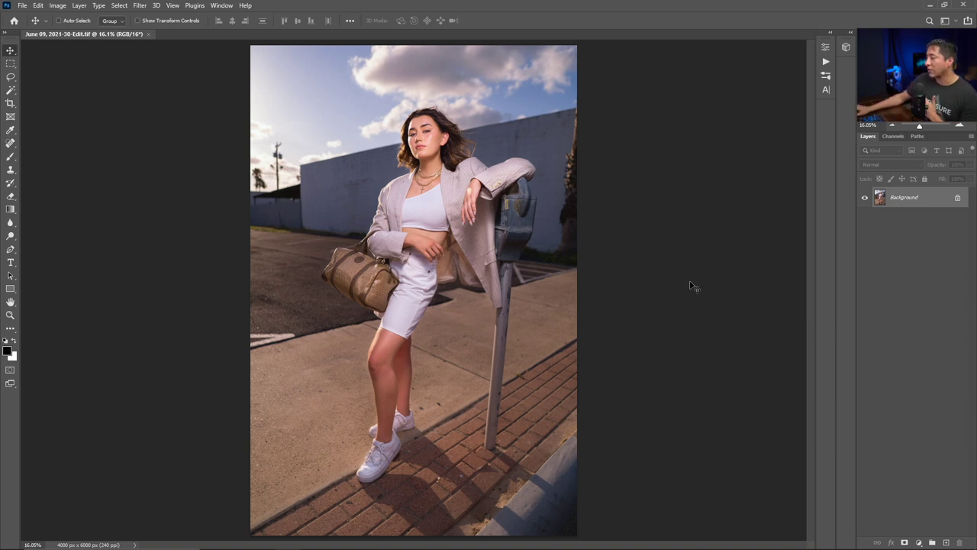
{"action": "left_click", "coordinate": [946, 542]}
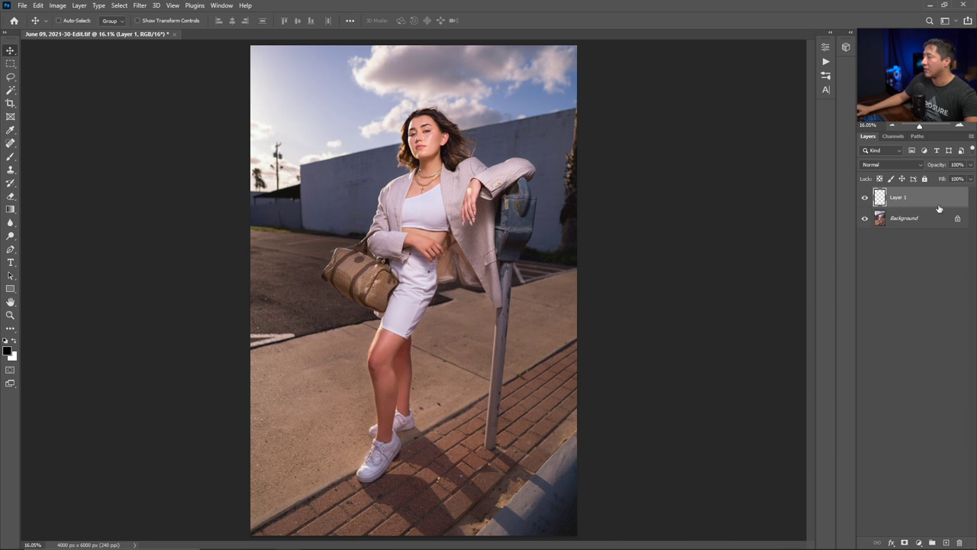
{"action": "double_click", "coordinate": [899, 198]}
{"action": "type", "text": "Distrac"}
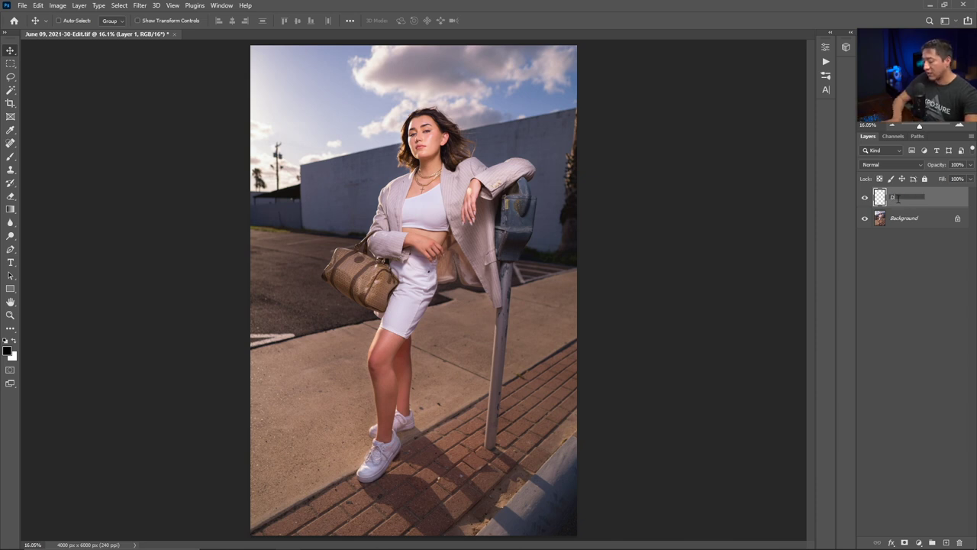
{"action": "type", "text": "tions"}
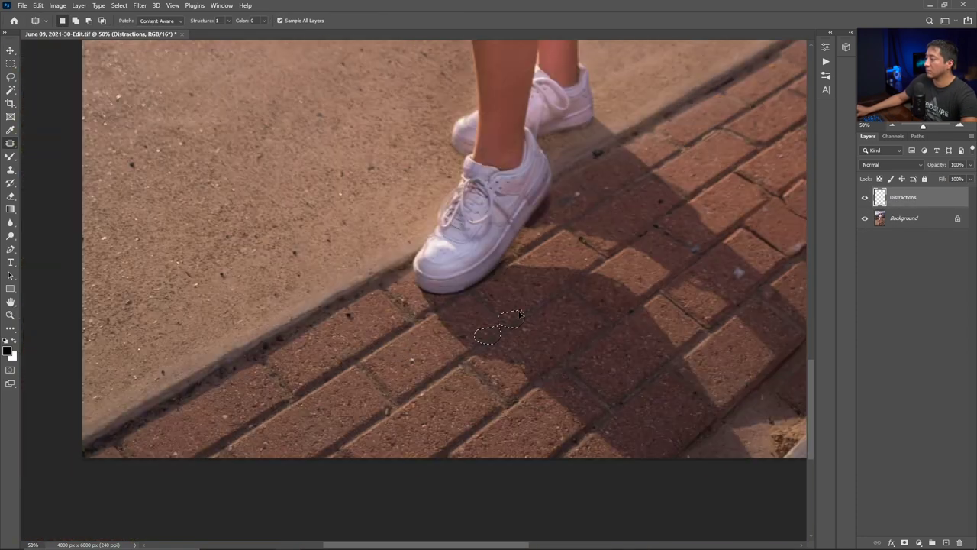
Clean up distractions on the brick paving, along the asphalt edge and in the sky using the Patch and Clone Stamp tools
{"action": "key", "text": "ctrl+minus"}
{"action": "scroll", "coordinate": [413, 353], "scroll_direction": "up", "scroll_amount": 10}
{"action": "scroll", "coordinate": [413, 354], "scroll_direction": "left", "scroll_amount": 5}
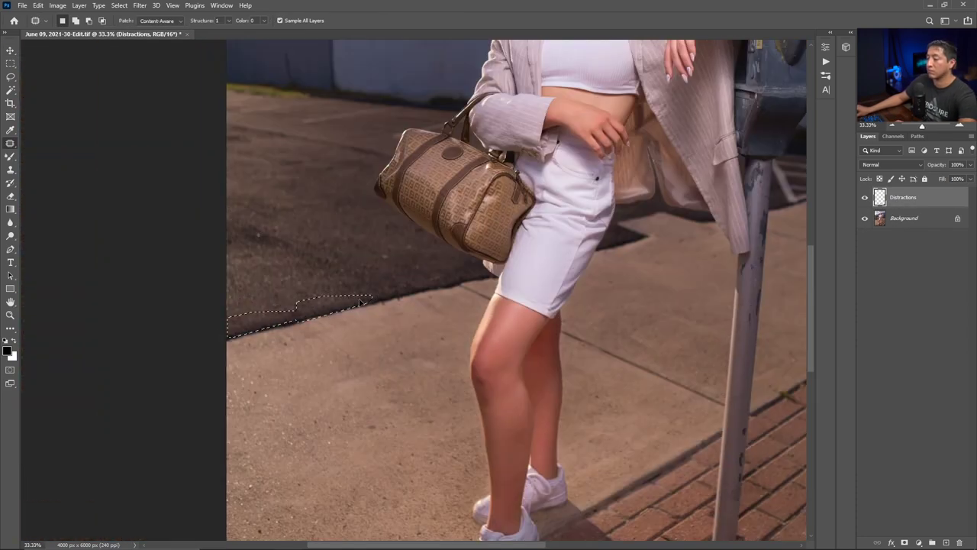
{"action": "key", "text": "shift+j"}
{"action": "key", "text": "shift+j"}
{"action": "key", "text": "shift+j"}
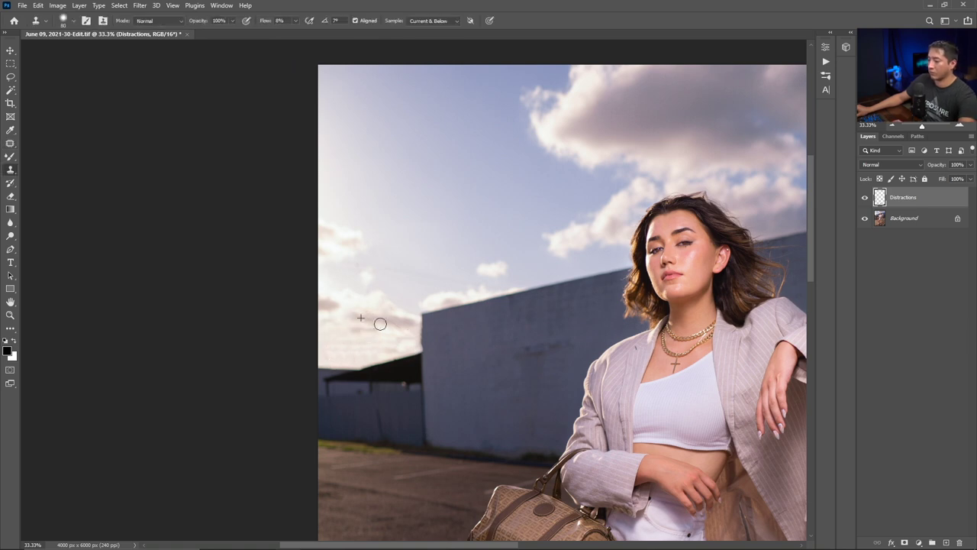
{"action": "scroll", "coordinate": [450, 270], "scroll_direction": "down", "scroll_amount": 3}
{"action": "scroll", "coordinate": [450, 270], "scroll_direction": "right", "scroll_amount": 4}
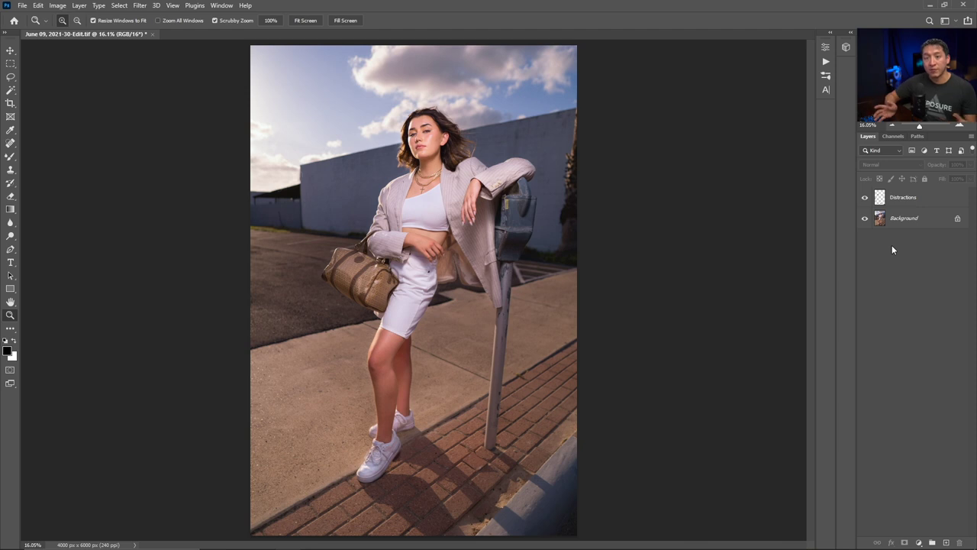
Stamp the visible image onto a new layer above Distractions and duplicate that layer
{"action": "left_click", "coordinate": [910, 201]}
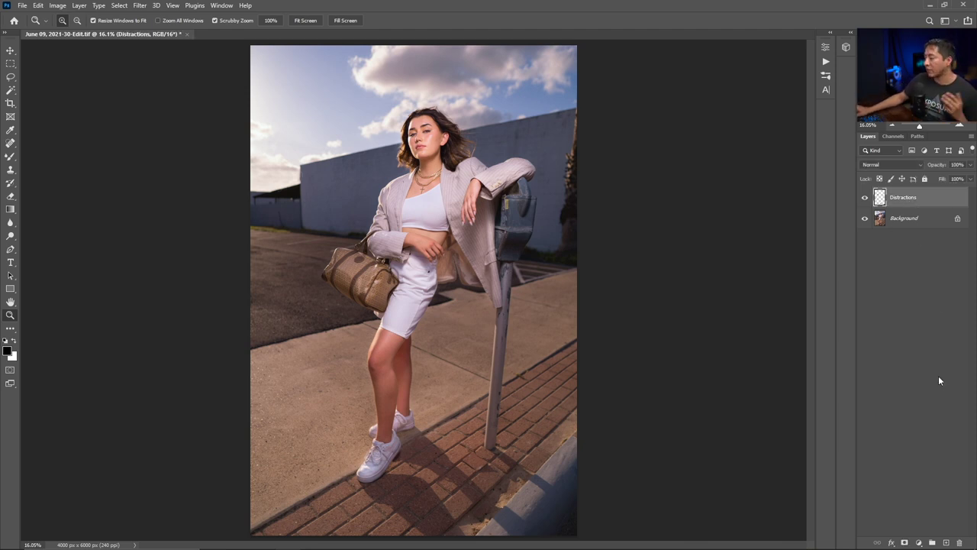
{"action": "left_click", "coordinate": [945, 542]}
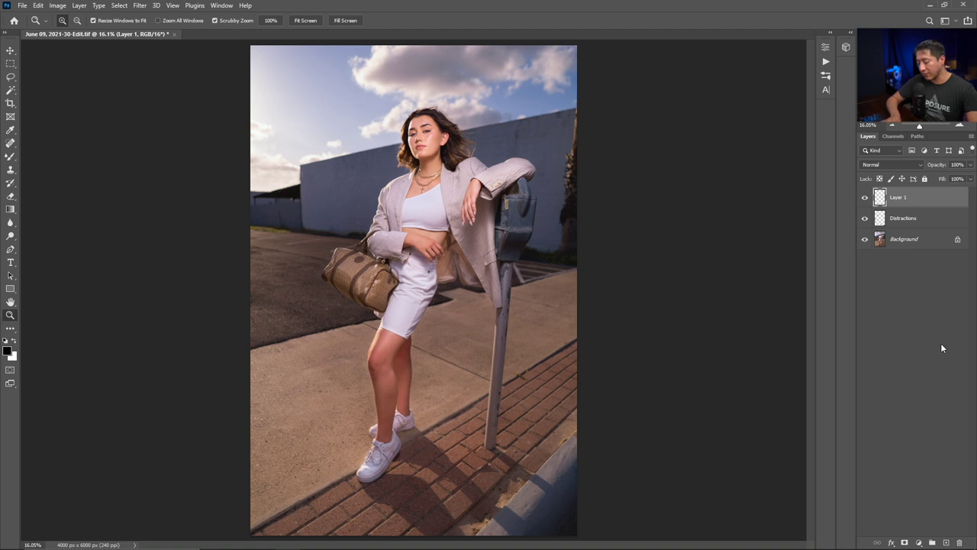
{"action": "key", "text": "ctrl+alt+shift+e"}
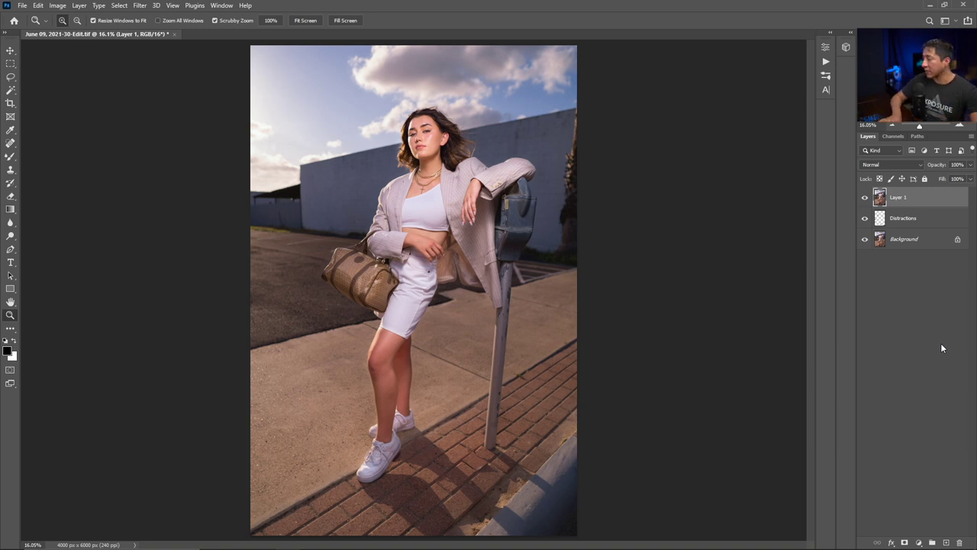
{"action": "key", "text": "ctrl+j"}
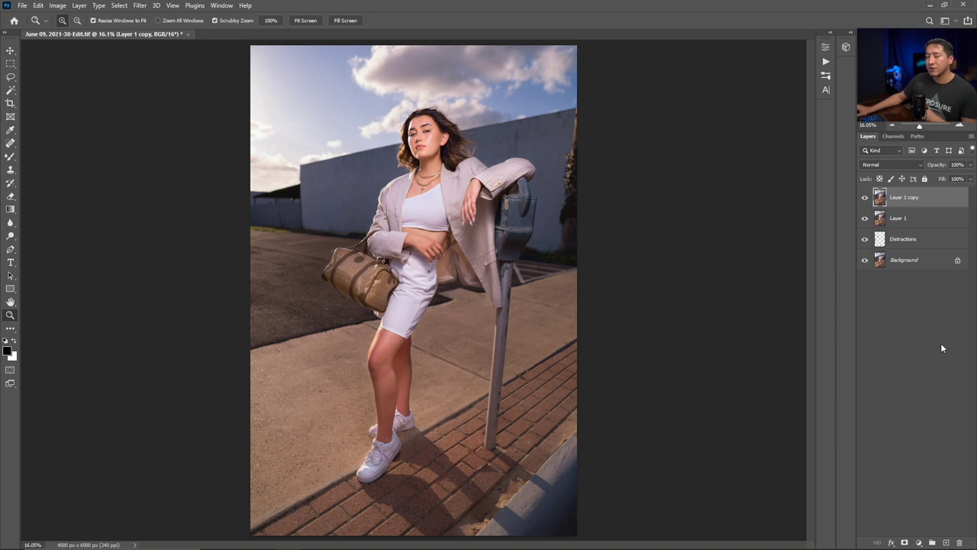
Group the two merged image layers and name the group FS
{"action": "left_click", "coordinate": [902, 220], "text": "shift"}
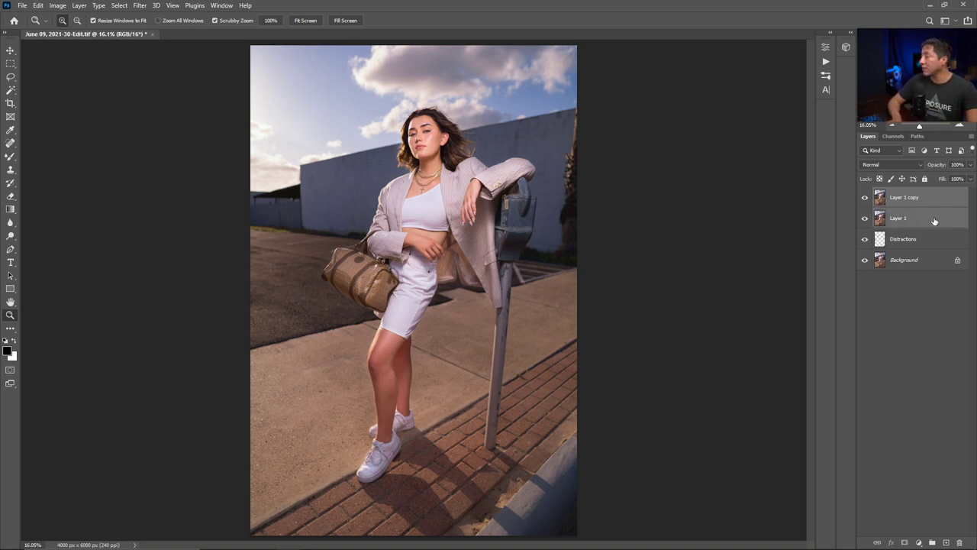
{"action": "key", "text": "ctrl+g"}
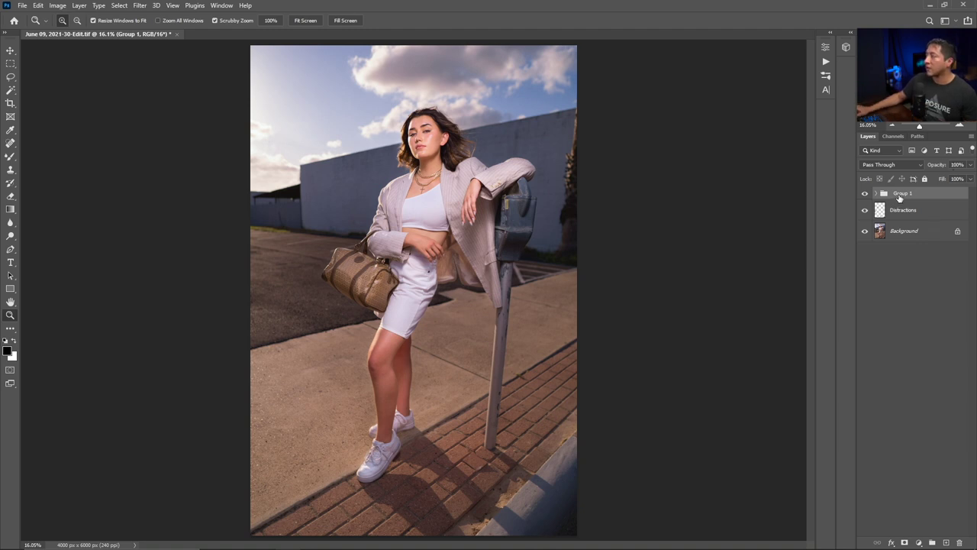
{"action": "double_click", "coordinate": [899, 197]}
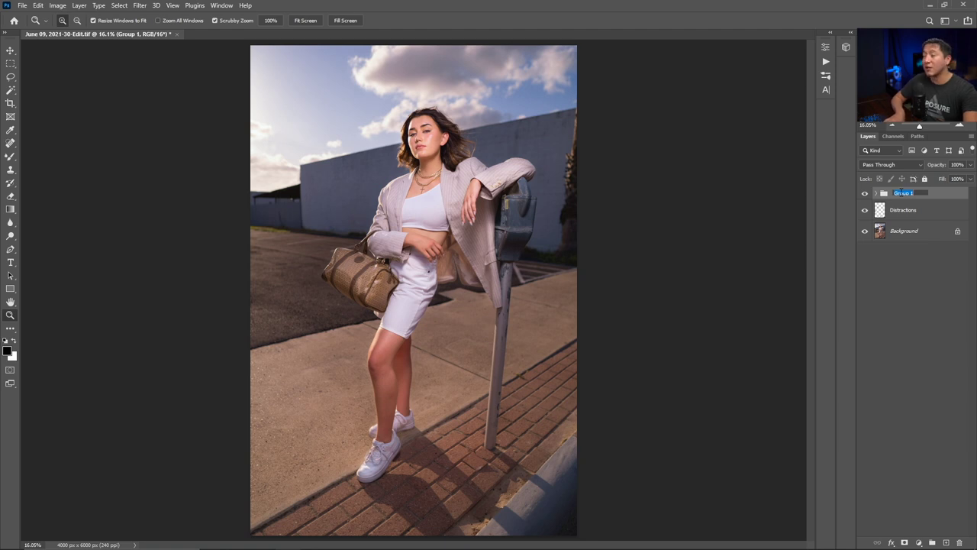
{"action": "type", "text": "PS"}
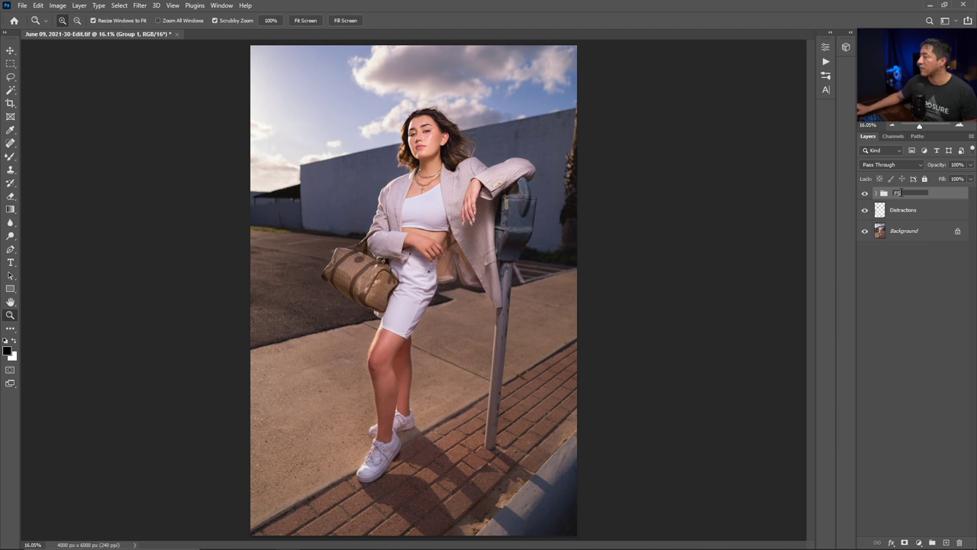
{"action": "key", "text": "Return"}
Inside the FS group, rename the lower layer Low and the copy above it High
{"action": "left_click", "coordinate": [930, 212]}
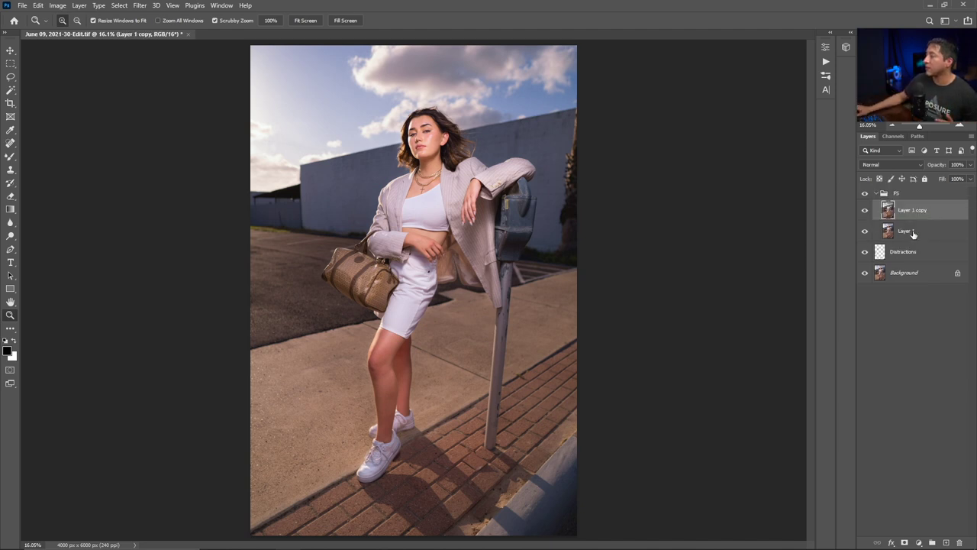
{"action": "double_click", "coordinate": [906, 231]}
{"action": "type", "text": "Low"}
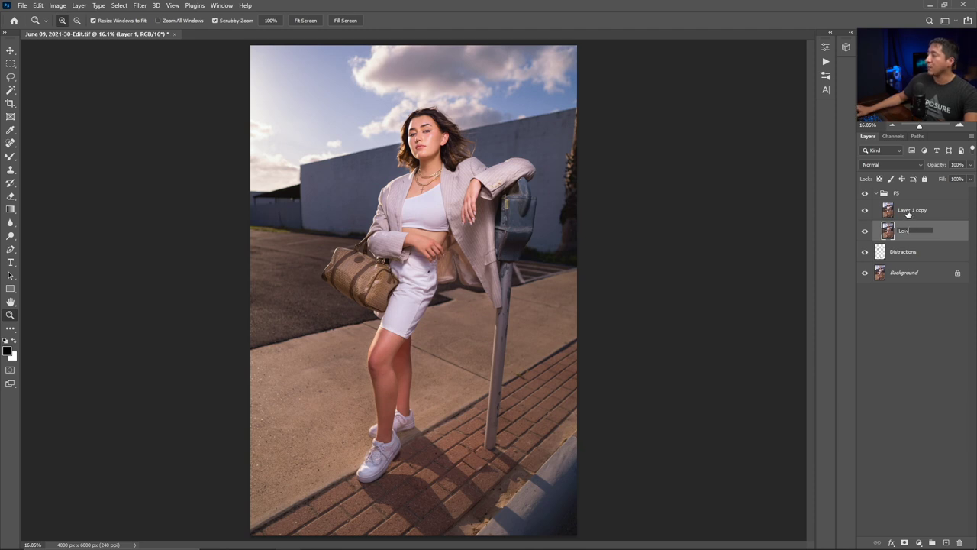
{"action": "double_click", "coordinate": [910, 211]}
{"action": "type", "text": "High"}
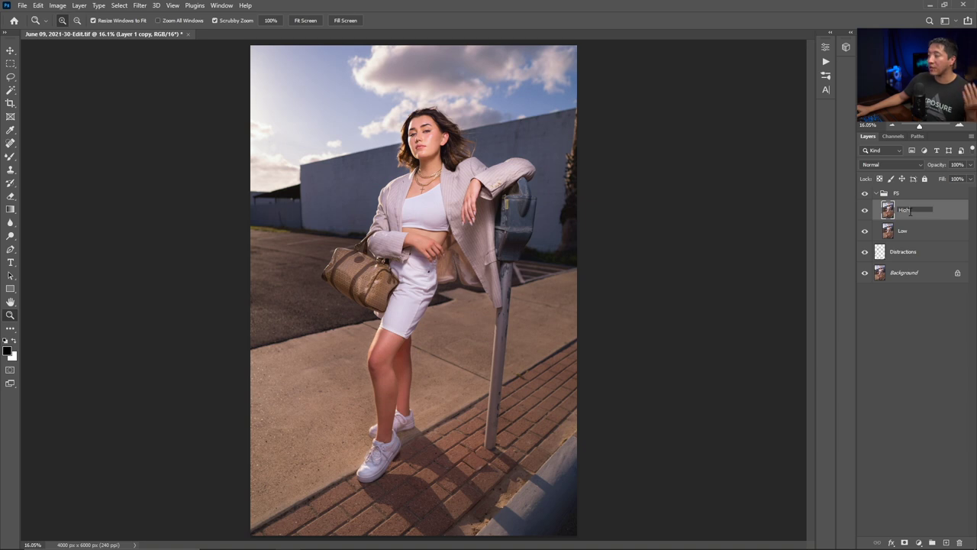
Apply a Gaussian Blur with a radius of 5.0 pixels to the Low layer
{"action": "left_click", "coordinate": [907, 232]}
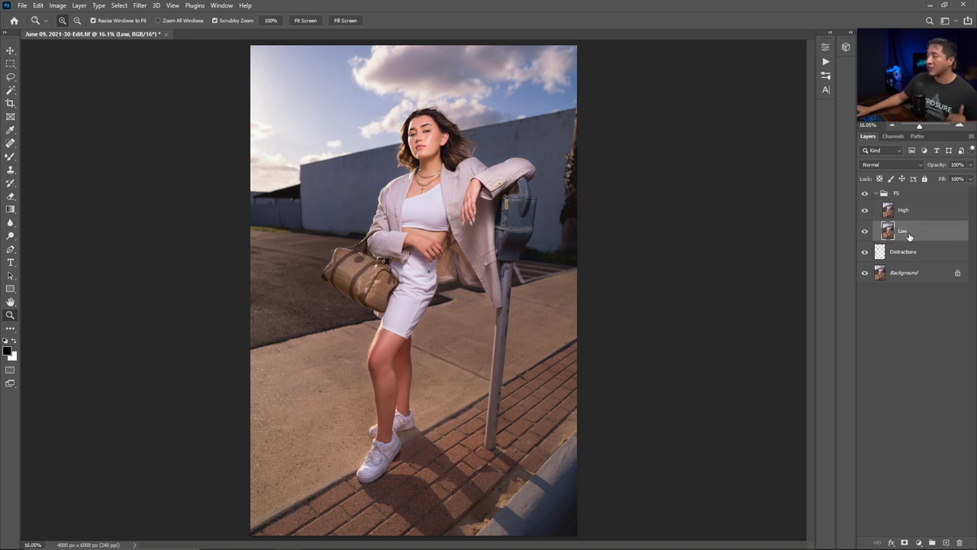
{"action": "left_click", "coordinate": [138, 6]}
{"action": "mouse_move", "coordinate": [213, 142]}
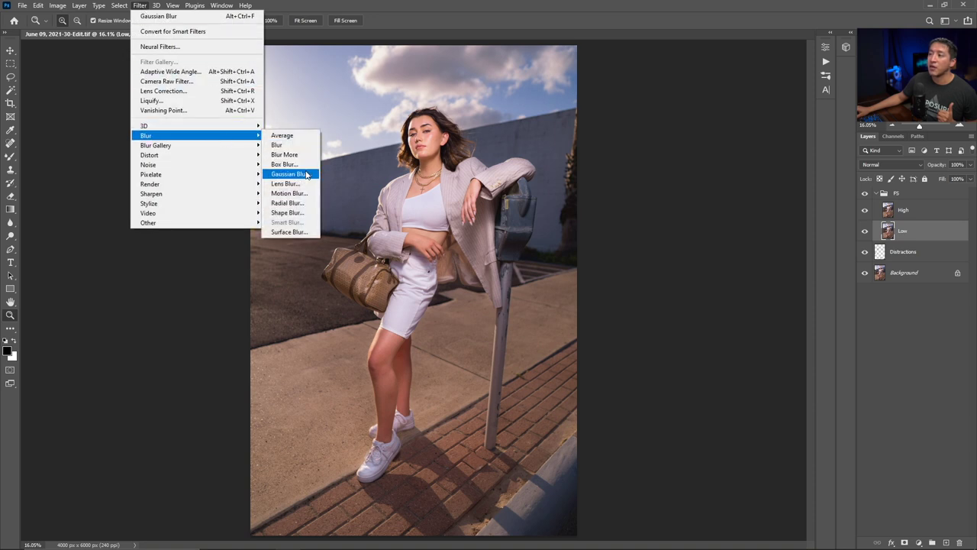
{"action": "left_click", "coordinate": [292, 174]}
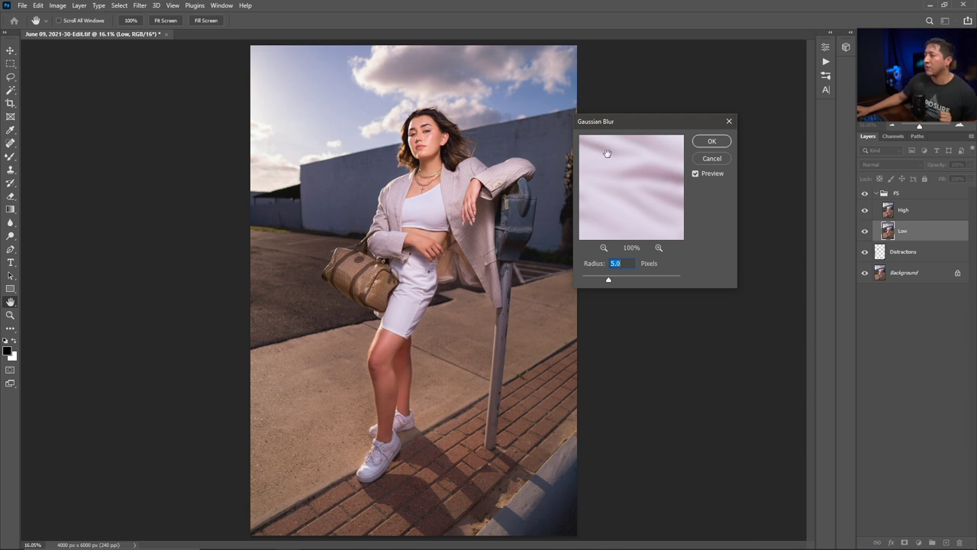
{"action": "left_click", "coordinate": [711, 141]}
{"action": "key", "text": "z"}
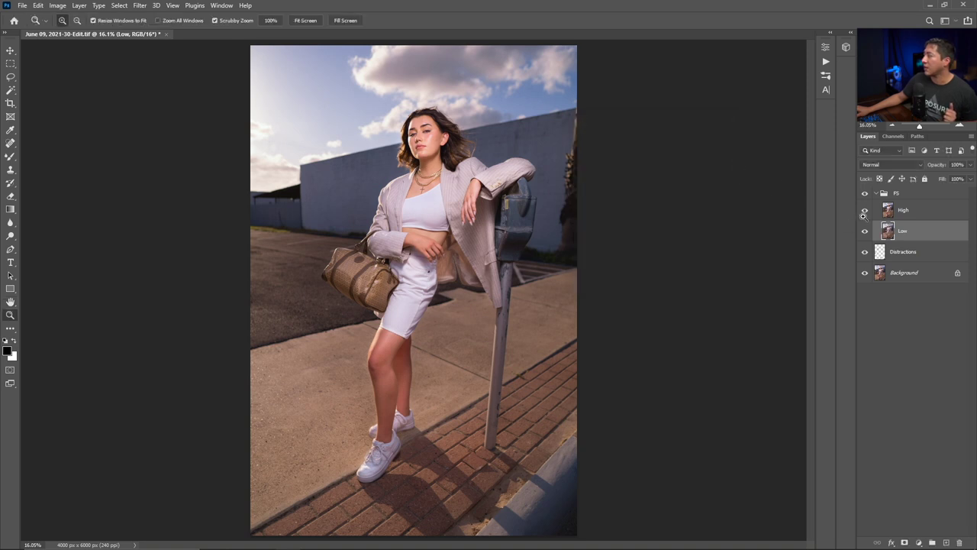
Run Apply Image on the High layer with Low as source layer, Subtract blending, scale 2 and offset 128
{"action": "left_click", "coordinate": [893, 212]}
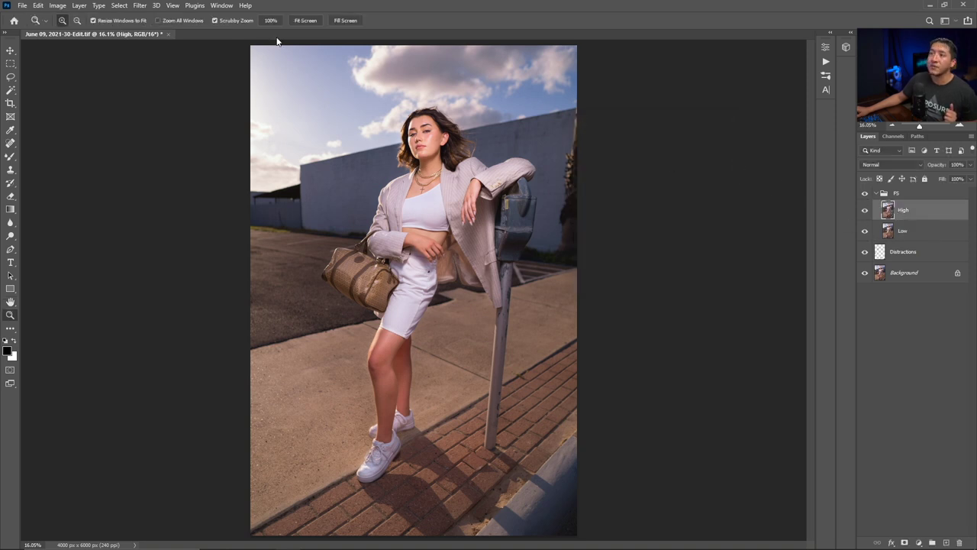
{"action": "left_click", "coordinate": [56, 10]}
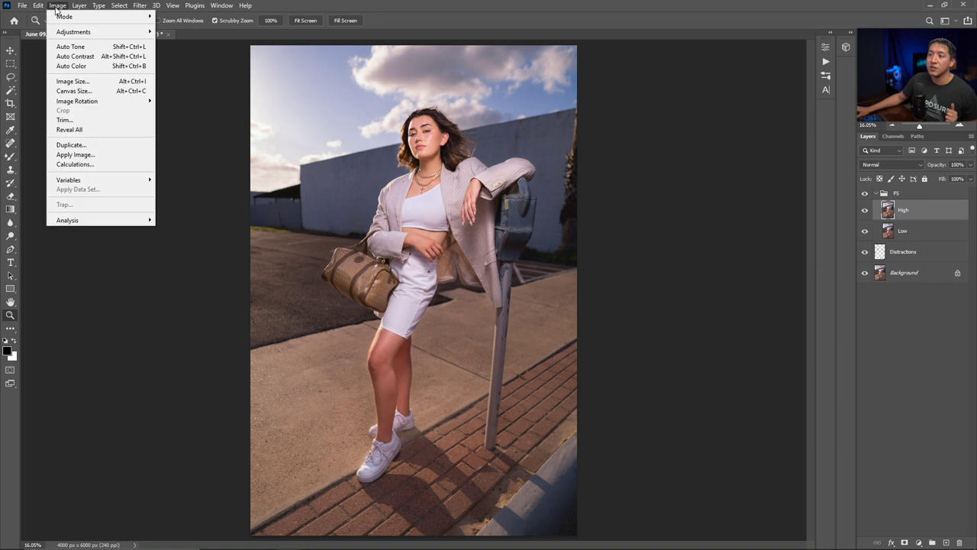
{"action": "left_click", "coordinate": [121, 154]}
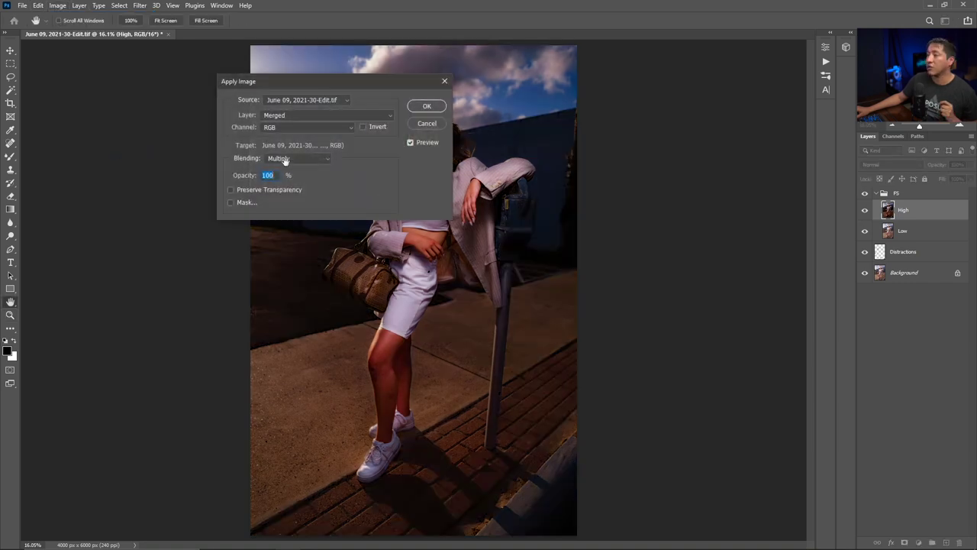
{"action": "left_click", "coordinate": [282, 114]}
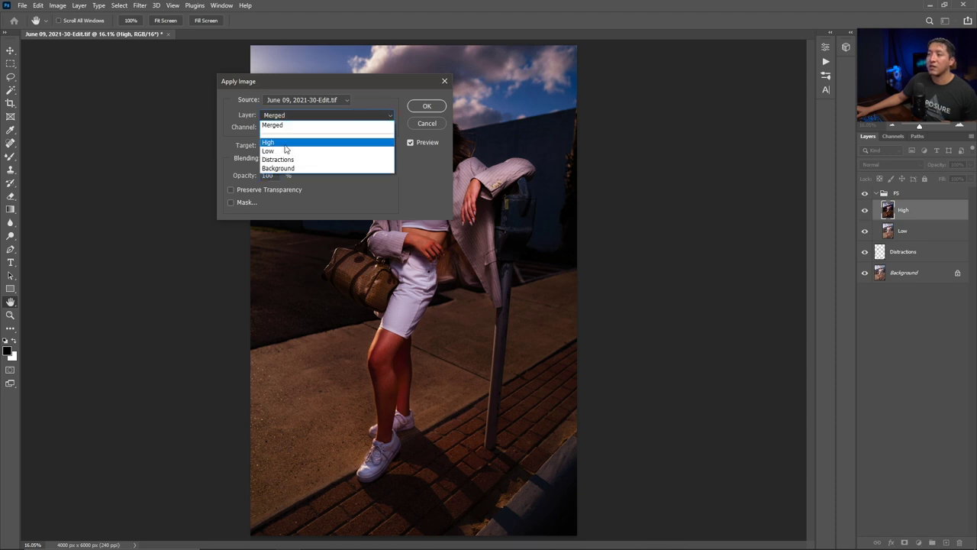
{"action": "left_click", "coordinate": [282, 151]}
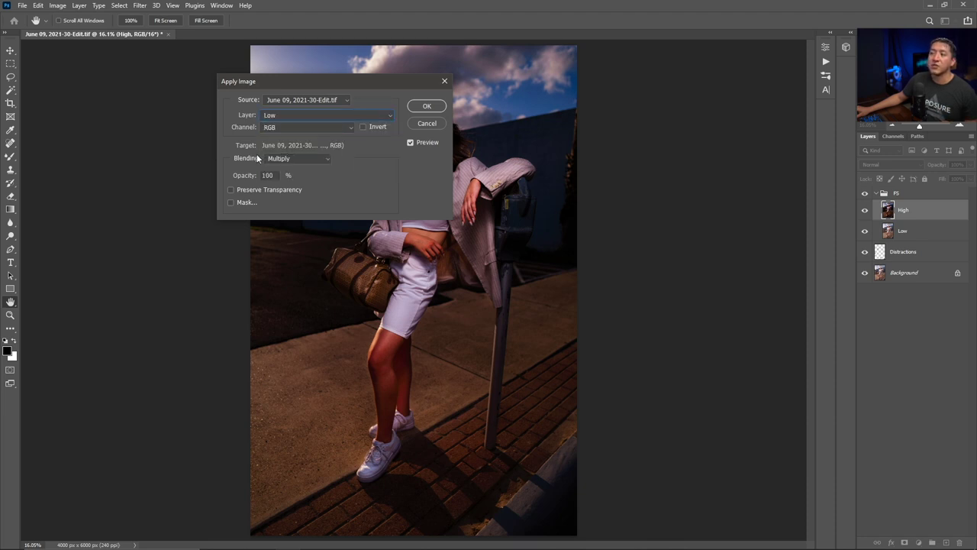
{"action": "left_click", "coordinate": [278, 160]}
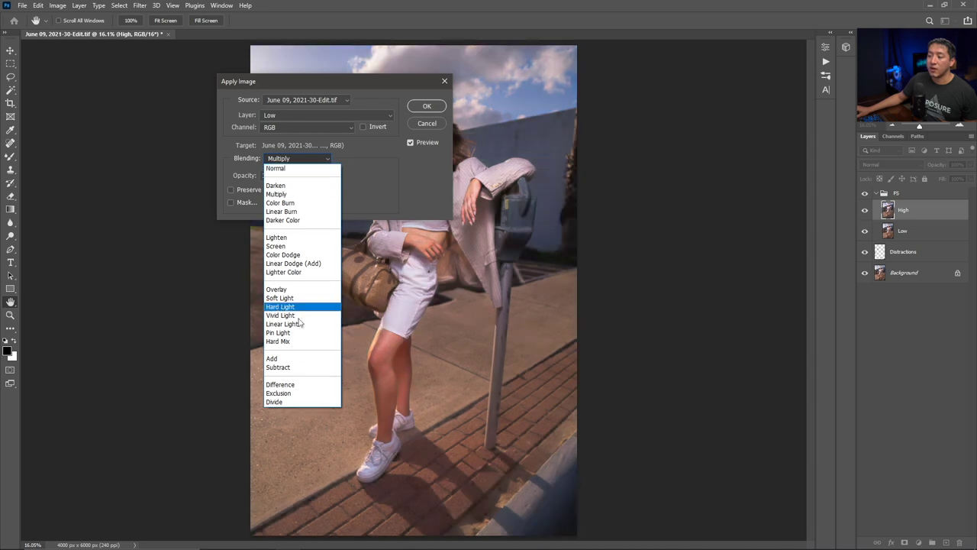
{"action": "left_click", "coordinate": [278, 367]}
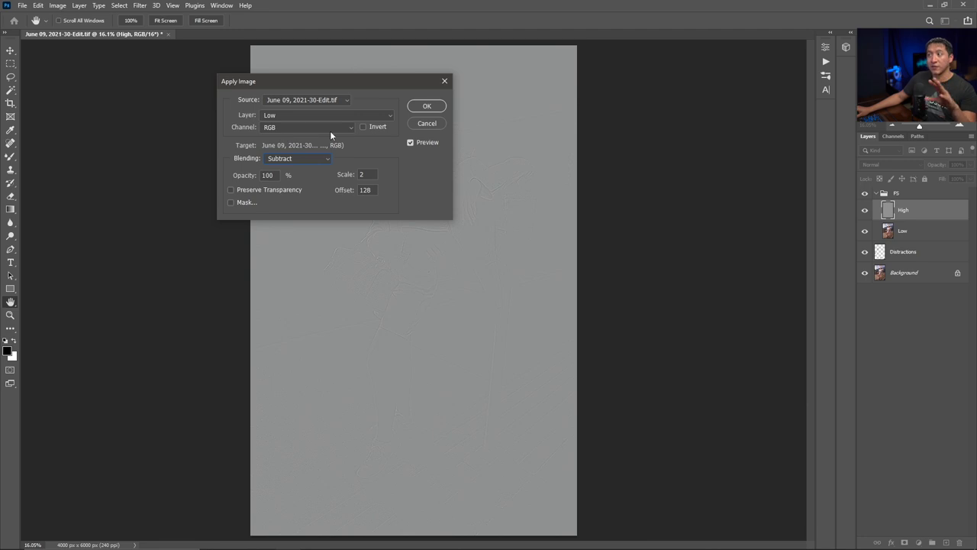
{"action": "left_click", "coordinate": [426, 106]}
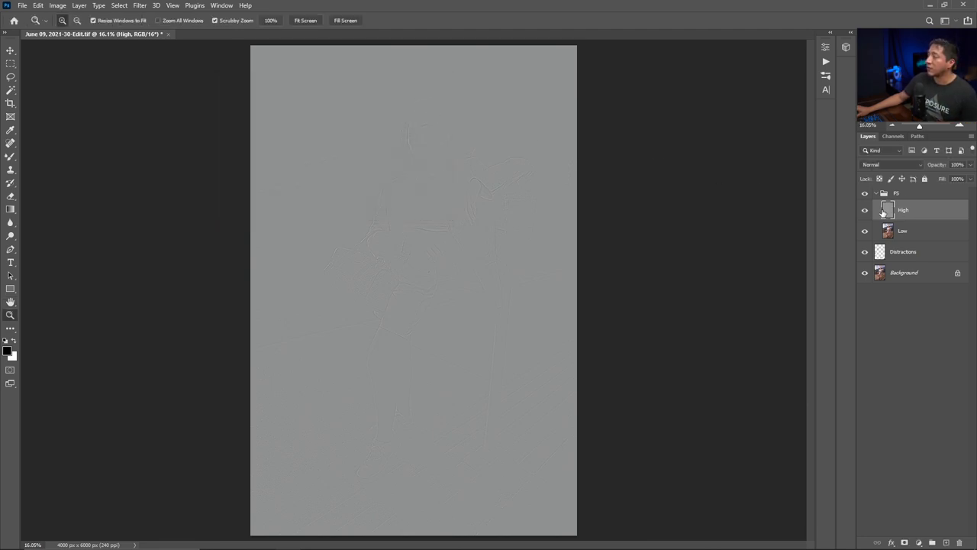
Set the High layer's blend mode to Linear Light and compare the image with the FS group hidden and shown
{"action": "left_click", "coordinate": [878, 165]}
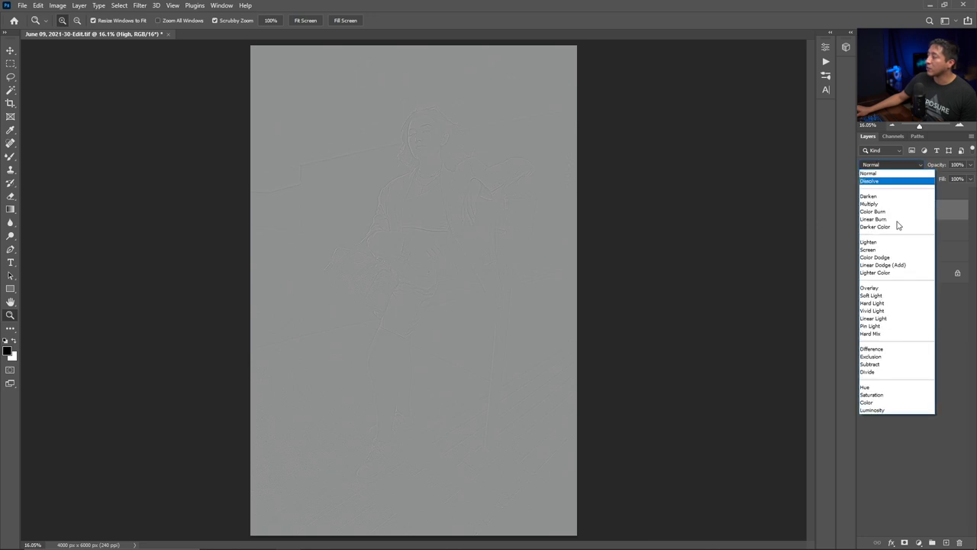
{"action": "left_click", "coordinate": [874, 318]}
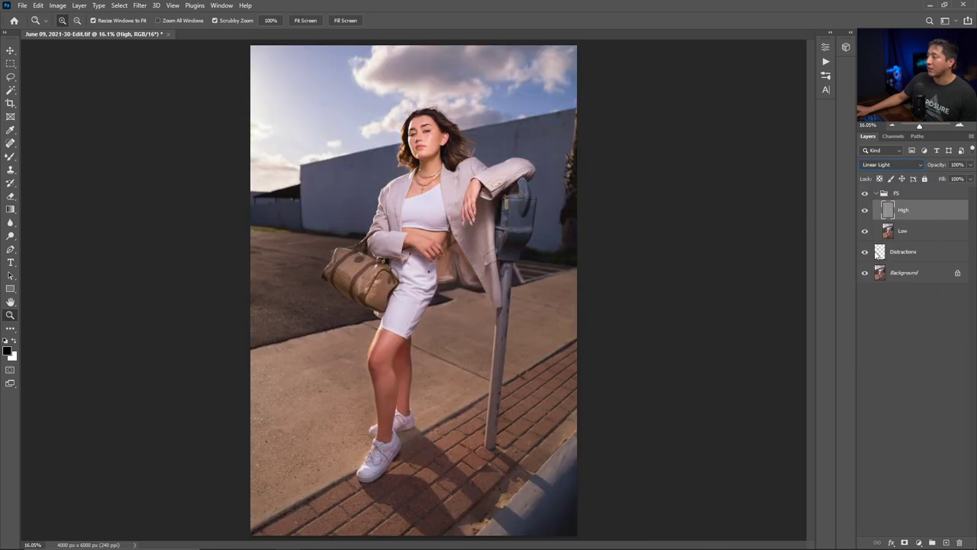
{"action": "left_click", "coordinate": [876, 193]}
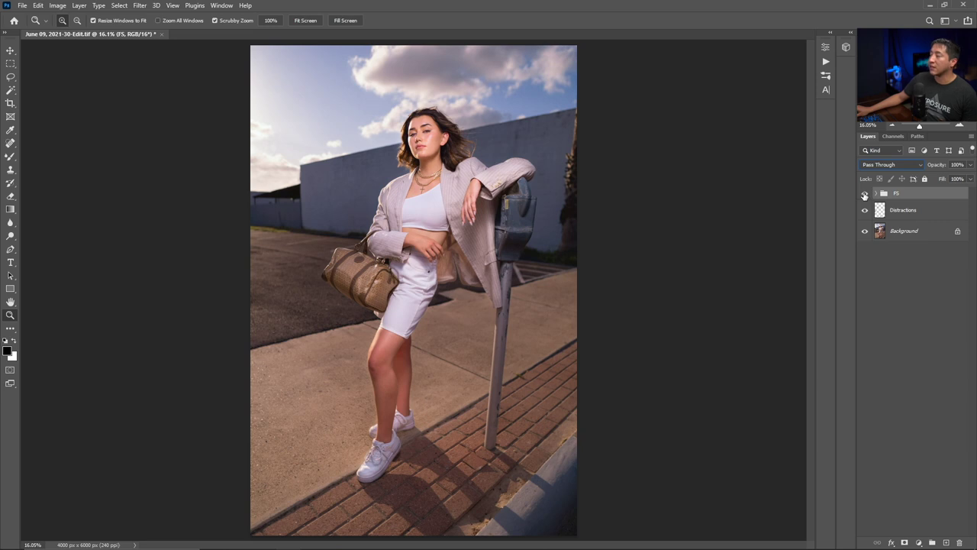
{"action": "left_click", "coordinate": [864, 195]}
{"action": "left_click", "coordinate": [864, 195]}
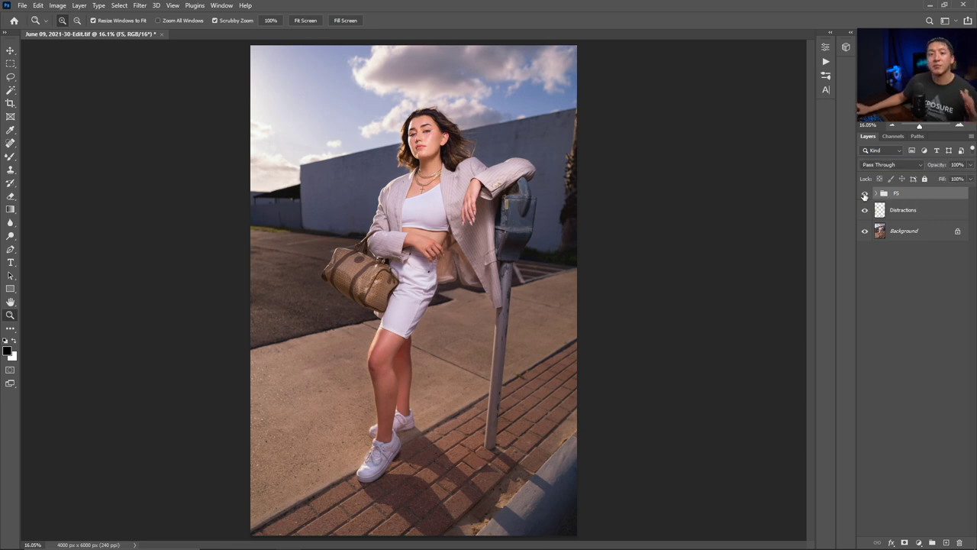
Select the Low layer inside the FS group and choose the Mixer Brush tool for retouching the legs
{"action": "left_click", "coordinate": [876, 193]}
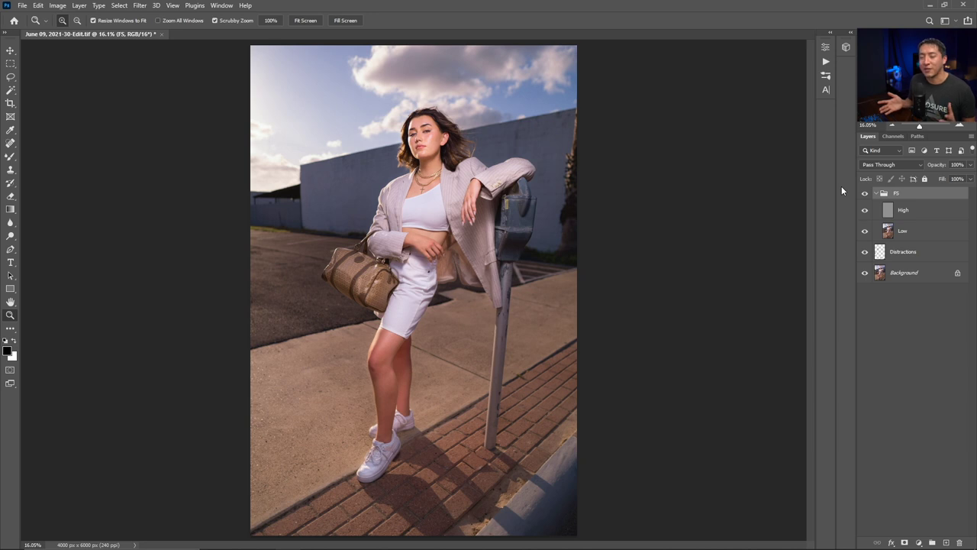
{"action": "left_click", "coordinate": [902, 231]}
{"action": "key", "text": "b"}
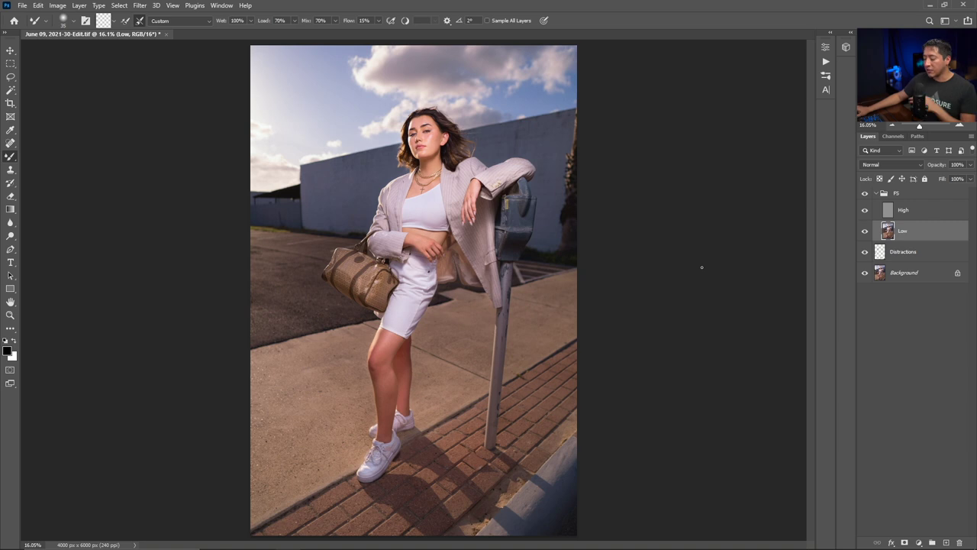
{"action": "scroll", "coordinate": [427, 313], "scroll_direction": "up", "scroll_amount": 3}
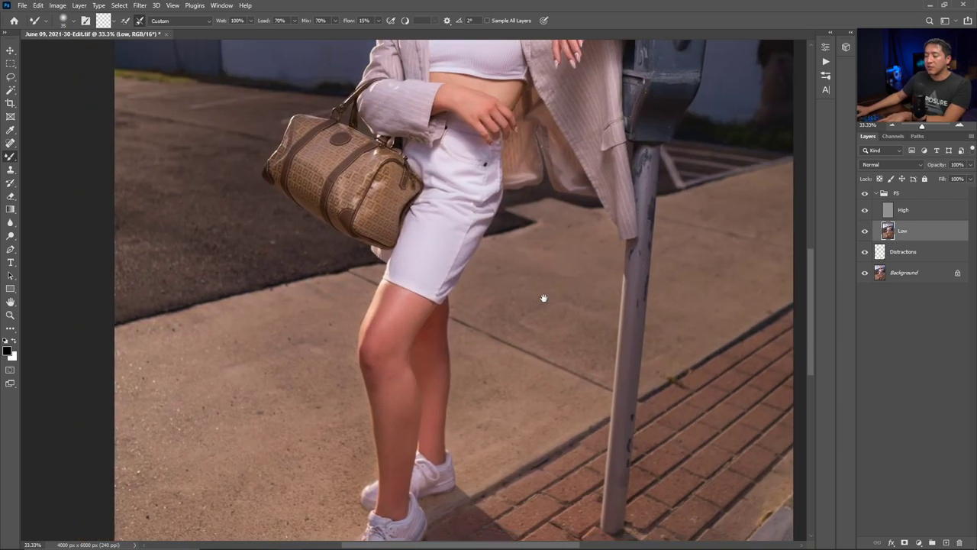
{"action": "left_click_drag", "start_coordinate": [544, 298], "coordinate": [563, 257]}
{"action": "scroll", "coordinate": [563, 257], "scroll_direction": "up", "scroll_amount": 1}
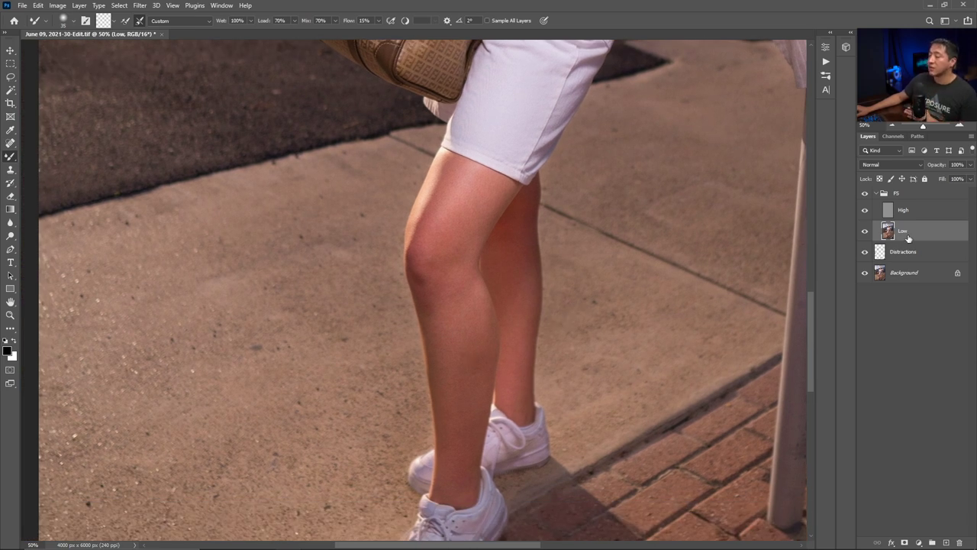
{"action": "right_click", "coordinate": [12, 157]}
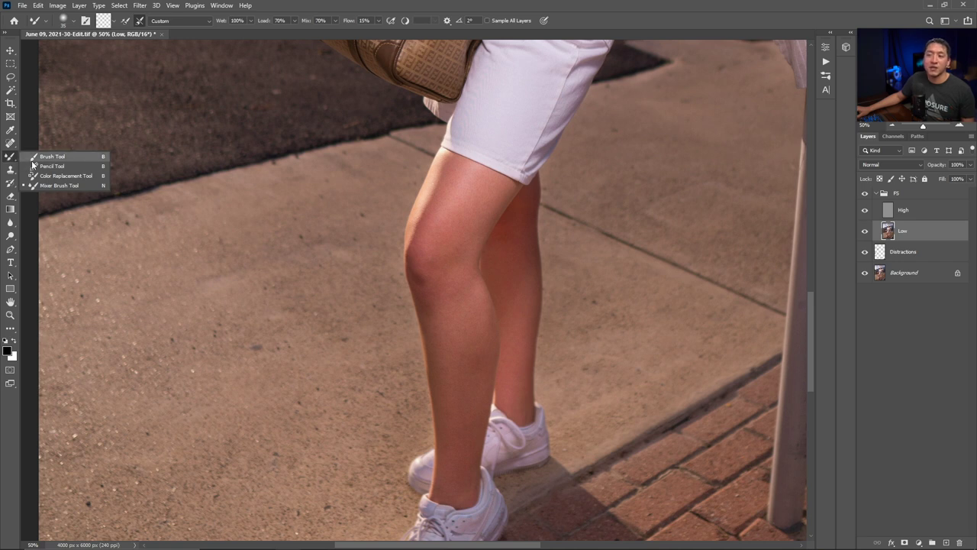
{"action": "left_click", "coordinate": [42, 185]}
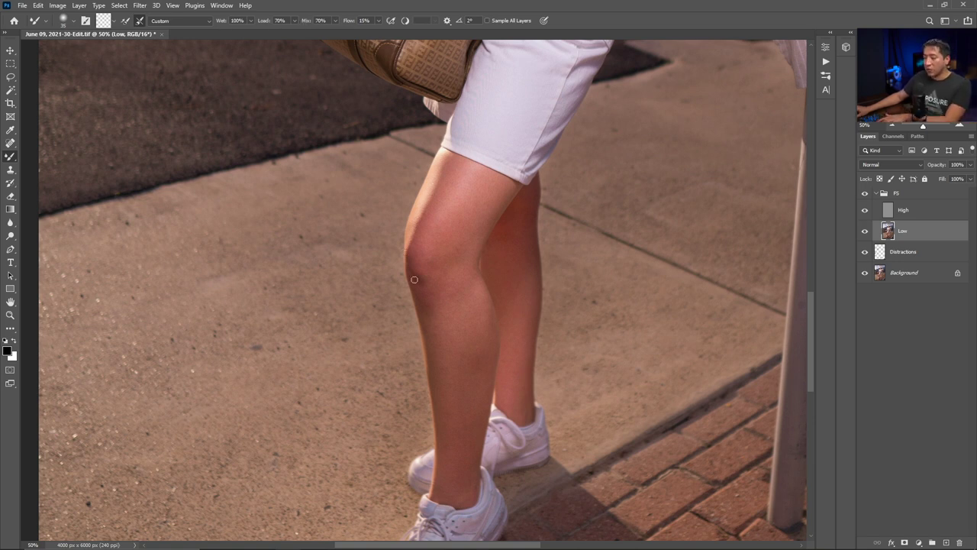
Enlarge the Mixer Brush to 200 px and blend the skin tones on the front leg's shin and knee
{"action": "key", "text": "bracketright"}
{"action": "key", "text": "bracketright"}
{"action": "key", "text": "bracketright"}
{"action": "key", "text": "bracketright"}
{"action": "key", "text": "bracketright"}
{"action": "key", "text": "bracketright"}
{"action": "key", "text": "bracketright"}
{"action": "key", "text": "bracketright"}
{"action": "key", "text": "bracketright"}
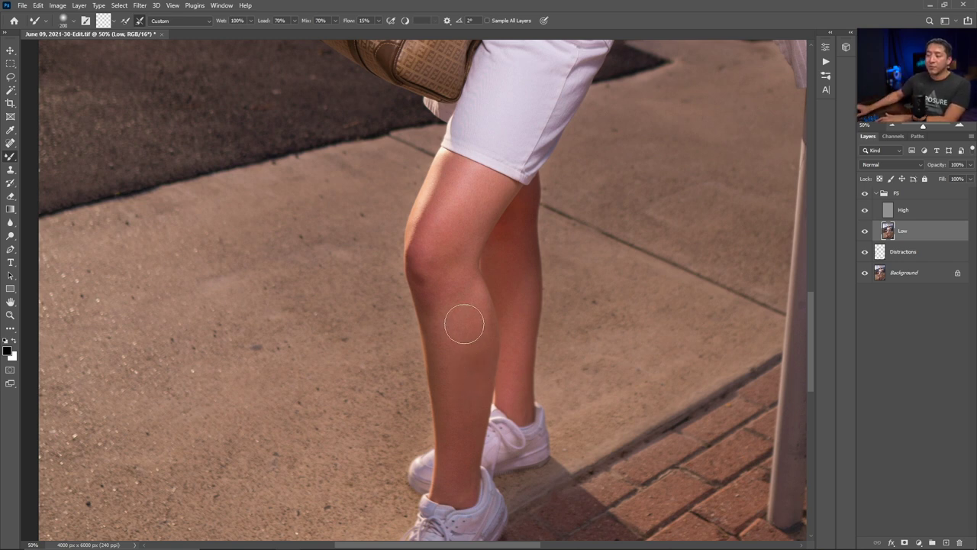
{"action": "key", "text": "bracketright"}
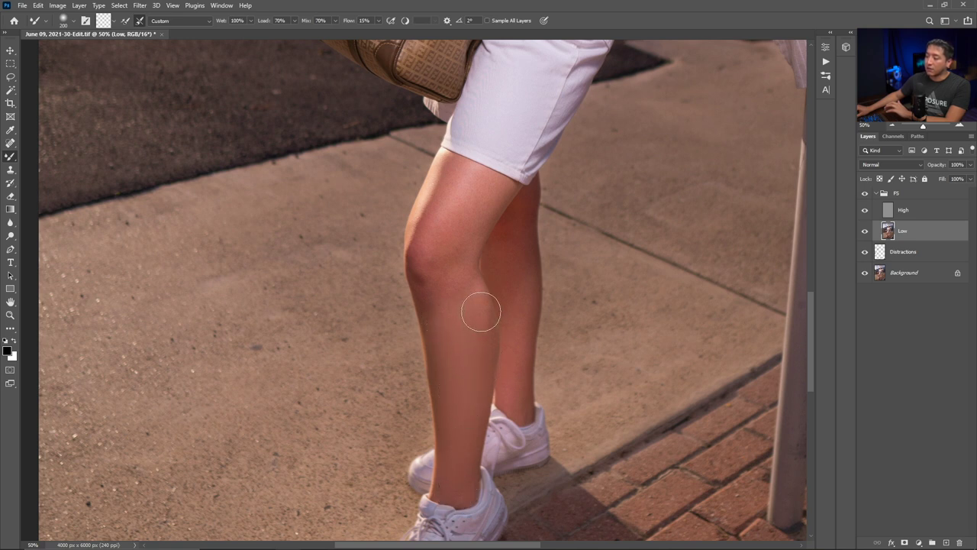
Compare the legs with the FS group hidden and shown
{"action": "left_click", "coordinate": [865, 194]}
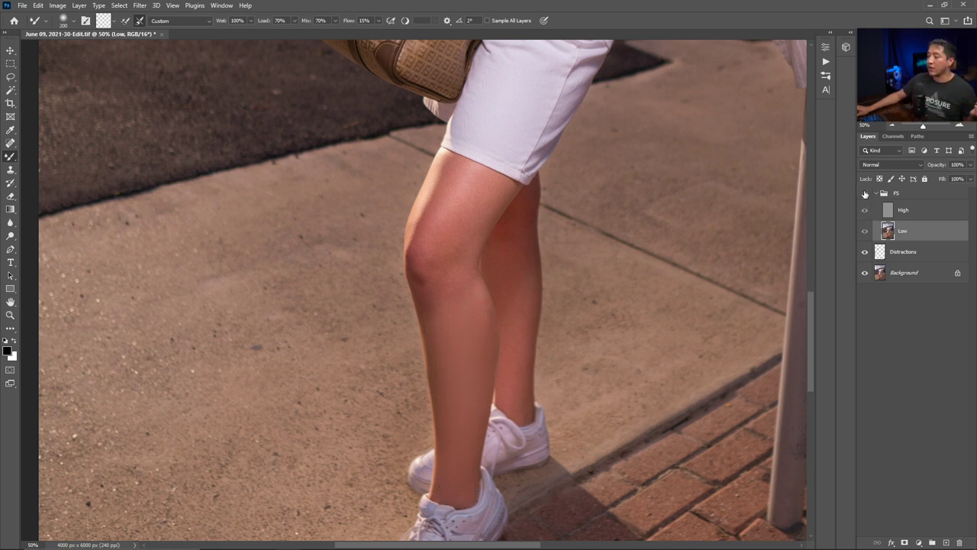
{"action": "left_click", "coordinate": [865, 195]}
{"action": "left_click", "coordinate": [865, 195]}
{"action": "left_click", "coordinate": [865, 195]}
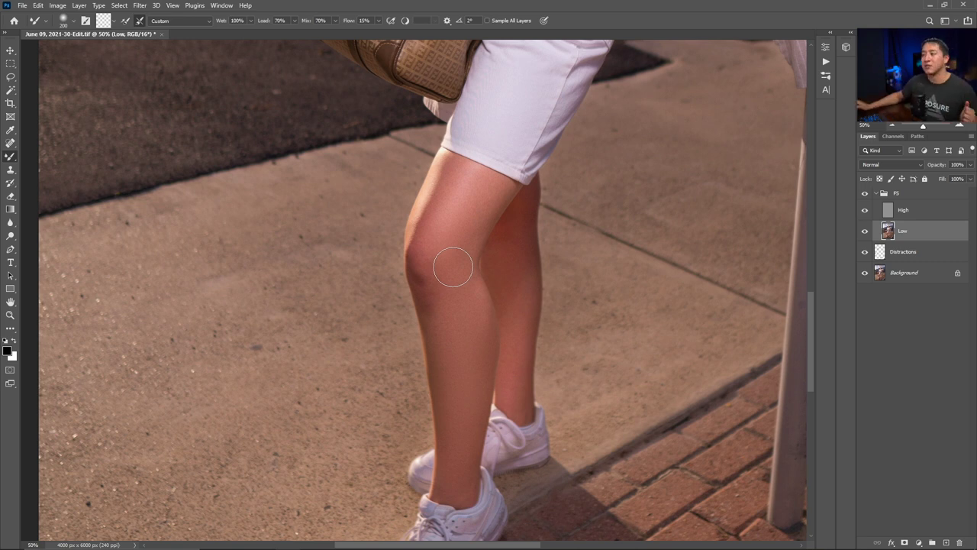
Reselect the Mixer Brush, reduce it to 175 px and blend the tones across both legs and the front knee on the Low layer
{"action": "key", "text": "v"}
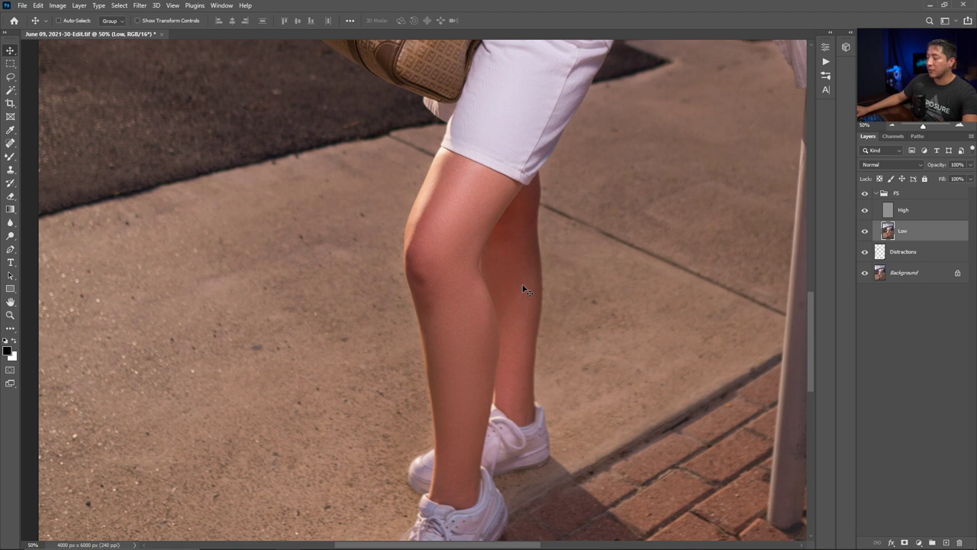
{"action": "key", "text": "b"}
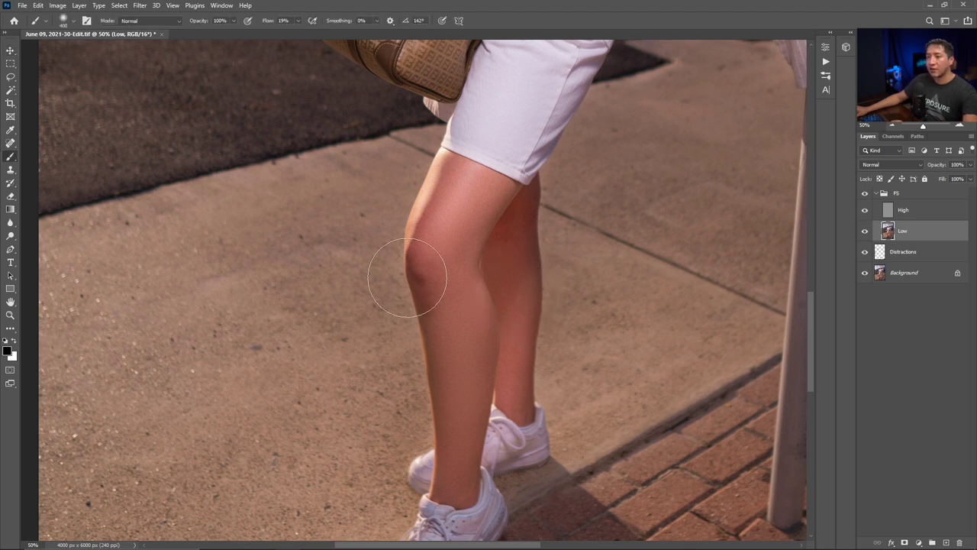
{"action": "right_click", "coordinate": [10, 157]}
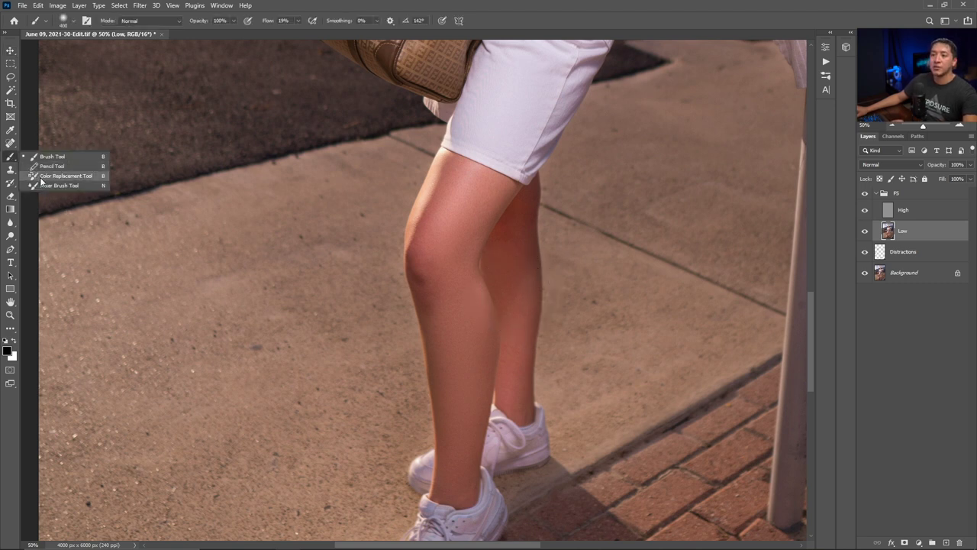
{"action": "left_click", "coordinate": [102, 185]}
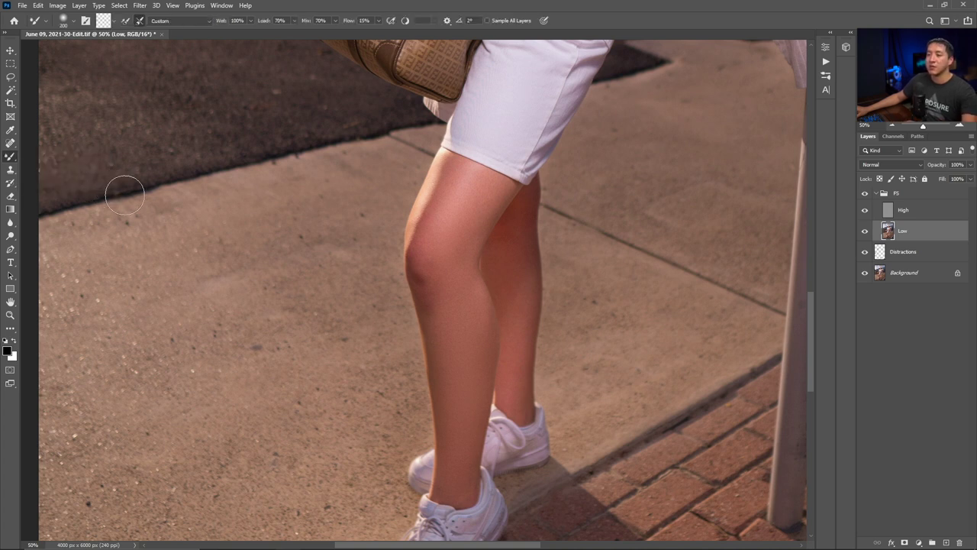
{"action": "key", "text": "bracketleft"}
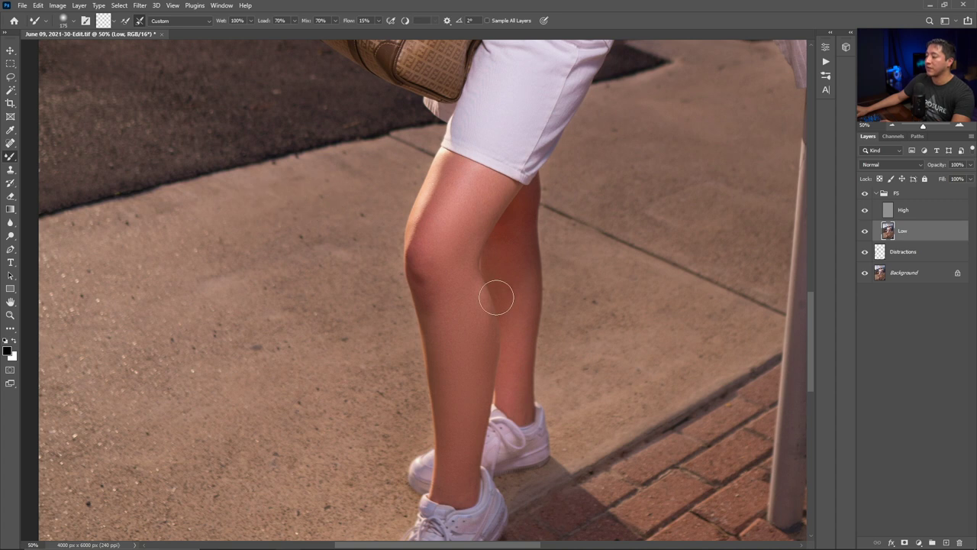
{"action": "mouse_move", "coordinate": [510, 332]}
{"action": "left_mouse_down"}
{"action": "mouse_move", "coordinate": [513, 271]}
{"action": "mouse_move", "coordinate": [514, 315]}
{"action": "mouse_move", "coordinate": [501, 276]}
{"action": "mouse_move", "coordinate": [514, 316]}
{"action": "mouse_move", "coordinate": [507, 252]}
{"action": "mouse_move", "coordinate": [521, 267]}
{"action": "mouse_move", "coordinate": [520, 225]}
{"action": "mouse_move", "coordinate": [503, 281]}
{"action": "left_mouse_up"}
{"action": "left_click_drag", "start_coordinate": [556, 224], "coordinate": [412, 424]}
{"action": "left_click_drag", "start_coordinate": [427, 162], "coordinate": [461, 277]}
{"action": "left_click_drag", "start_coordinate": [474, 241], "coordinate": [405, 297]}
{"action": "left_click_drag", "start_coordinate": [443, 221], "coordinate": [382, 304]}
{"action": "mouse_move", "coordinate": [412, 202]}
{"action": "left_mouse_down"}
{"action": "mouse_move", "coordinate": [404, 248]}
{"action": "mouse_move", "coordinate": [437, 313]}
{"action": "left_mouse_up"}
{"action": "left_click_drag", "start_coordinate": [400, 225], "coordinate": [407, 257]}
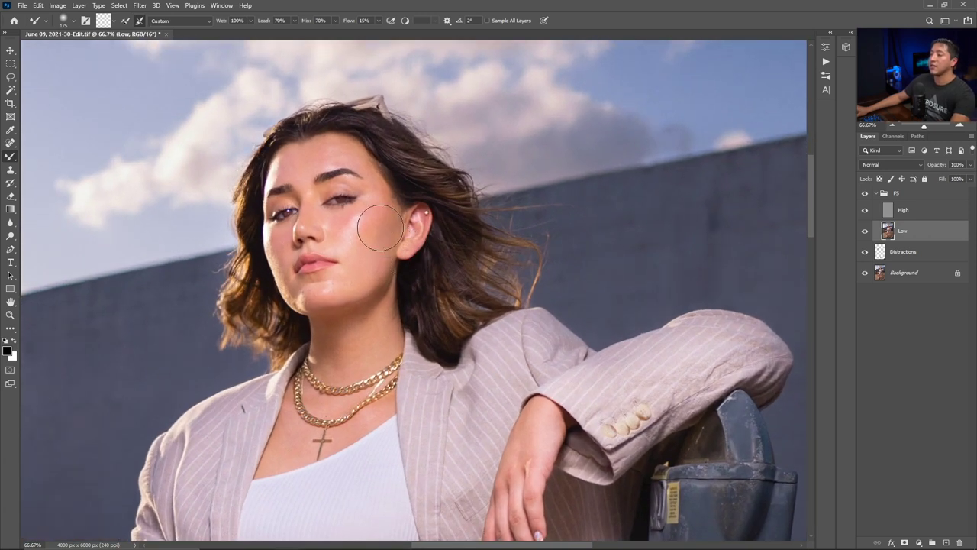
Reduce the Mixer Brush to 60 px and blend the facial skin on the Low layer, including the cheek edge beside the hair
{"action": "scroll", "coordinate": [373, 220], "scroll_direction": "up", "scroll_amount": 2}
{"action": "left_click_drag", "start_coordinate": [362, 189], "coordinate": [434, 261]}
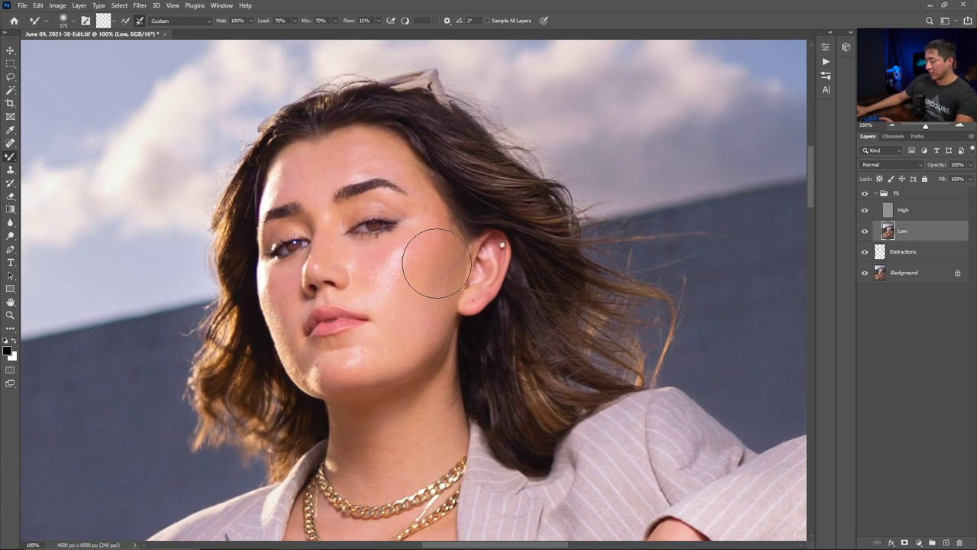
{"action": "key", "text": "bracketleft"}
{"action": "key", "text": "bracketleft"}
{"action": "key", "text": "bracketleft"}
{"action": "key", "text": "bracketleft"}
{"action": "key", "text": "bracketleft"}
{"action": "key", "text": "bracketleft"}
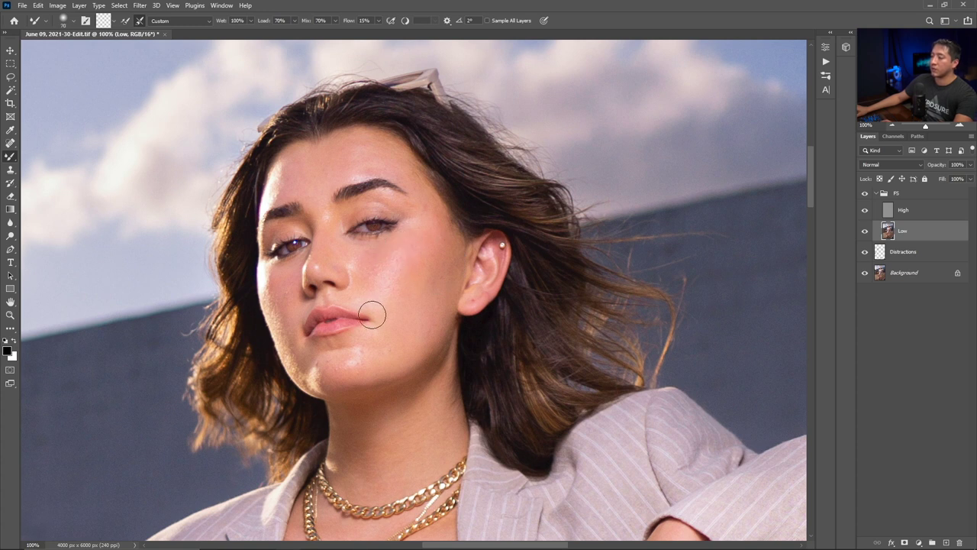
{"action": "key", "text": "bracketleft"}
{"action": "key", "text": "bracketleft"}
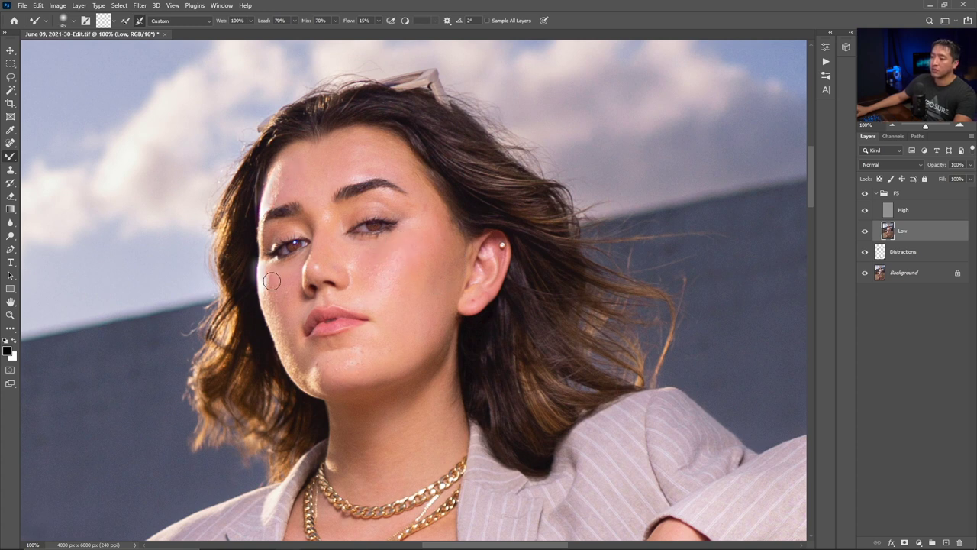
{"action": "left_click_drag", "start_coordinate": [261, 262], "coordinate": [265, 340]}
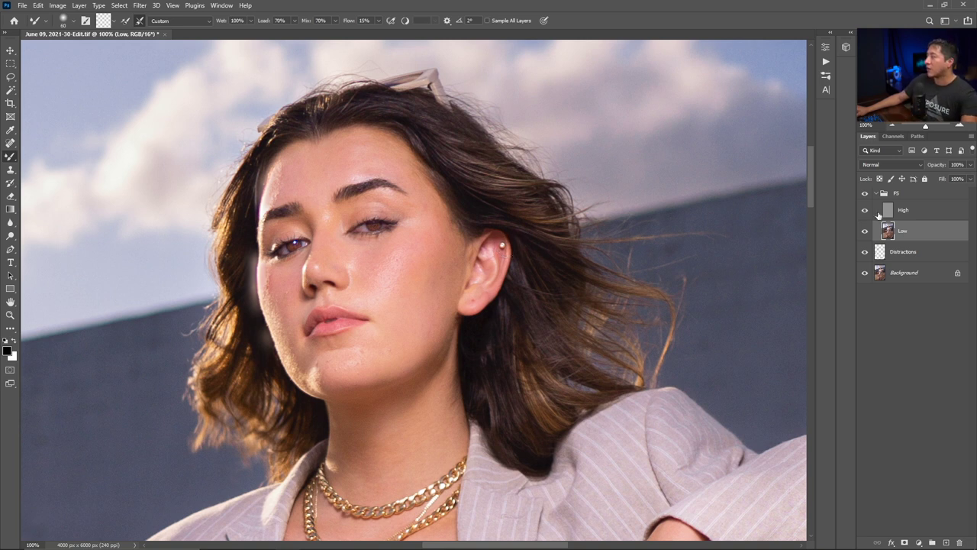
Add a layer mask to the FS group and switch to the regular Brush tool at 60 px
{"action": "left_click", "coordinate": [905, 195]}
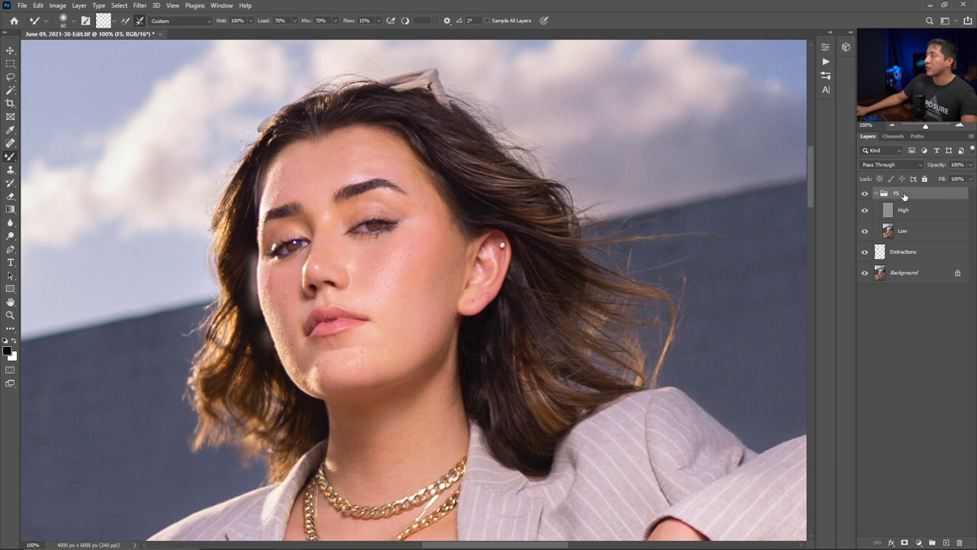
{"action": "left_click", "coordinate": [904, 543]}
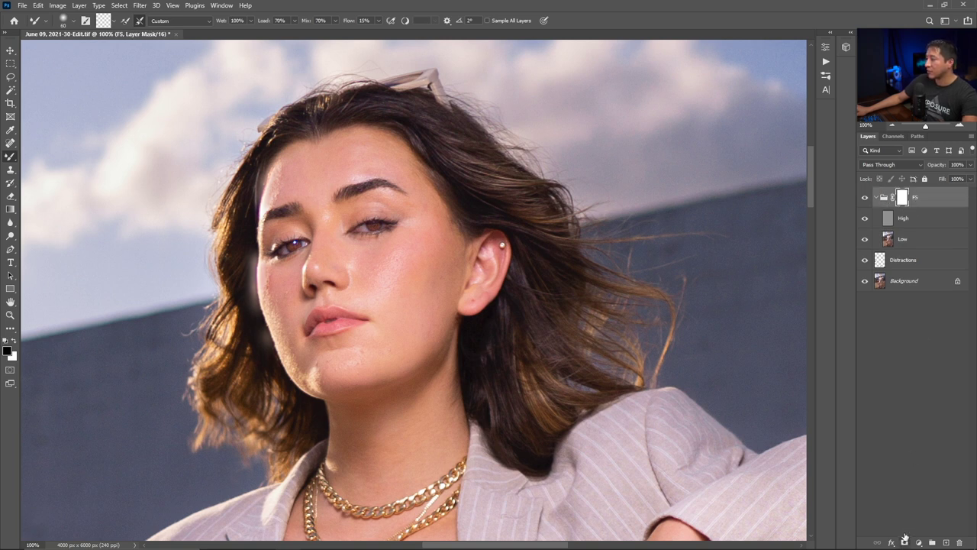
{"action": "key", "text": "shift+b"}
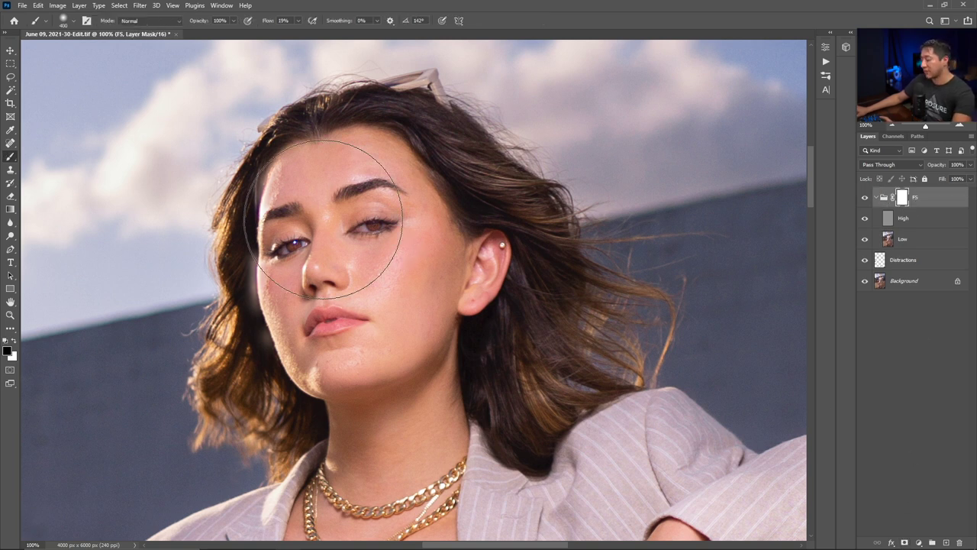
{"action": "key", "text": "bracketleft"}
{"action": "key", "text": "bracketleft"}
{"action": "key", "text": "bracketleft"}
{"action": "key", "text": "bracketleft"}
{"action": "key", "text": "bracketleft"}
{"action": "key", "text": "bracketleft"}
{"action": "key", "text": "bracketleft"}
{"action": "key", "text": "bracketleft"}
{"action": "key", "text": "bracketleft"}
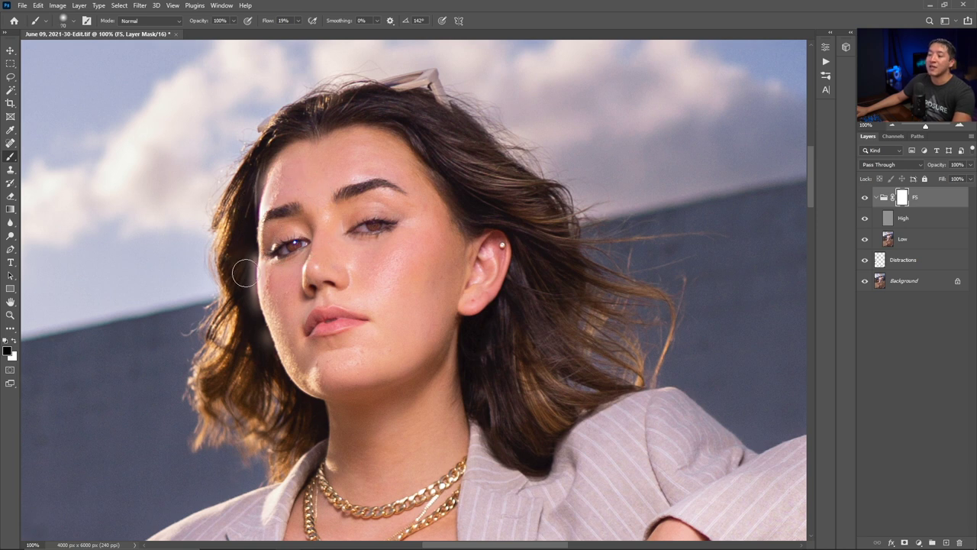
{"action": "key", "text": "bracketleft"}
{"action": "key", "text": "bracketleft"}
With 50% flow and a 40 px brush, paint black on the FS mask along the smeared edge between the cheek and hair
{"action": "left_click", "coordinate": [296, 21]}
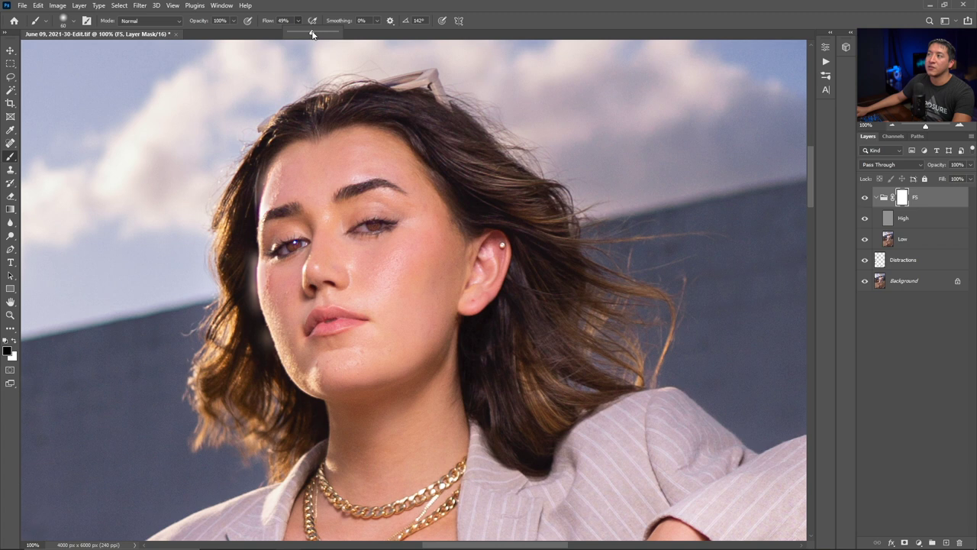
{"action": "key", "text": "Return"}
{"action": "key", "text": "bracketleft"}
{"action": "mouse_move", "coordinate": [258, 329]}
{"action": "left_mouse_down"}
{"action": "mouse_move", "coordinate": [277, 362]}
{"action": "mouse_move", "coordinate": [255, 312]}
{"action": "mouse_move", "coordinate": [249, 238]}
{"action": "mouse_move", "coordinate": [245, 272]}
{"action": "mouse_move", "coordinate": [244, 256]}
{"action": "mouse_move", "coordinate": [256, 170]}
{"action": "mouse_move", "coordinate": [256, 196]}
{"action": "mouse_move", "coordinate": [270, 158]}
{"action": "mouse_move", "coordinate": [255, 187]}
{"action": "mouse_move", "coordinate": [282, 178]}
{"action": "left_mouse_up"}
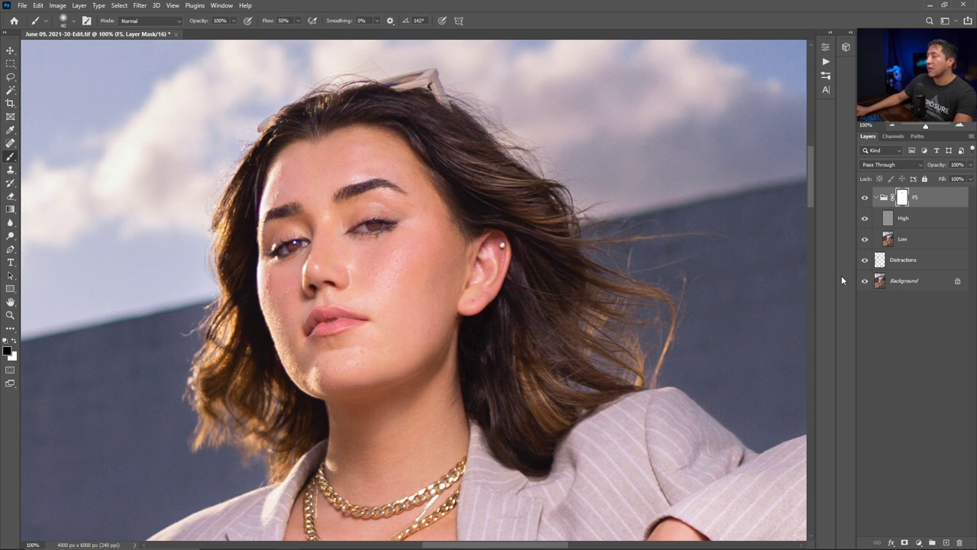
Compare the face with the FS group hidden and shown
{"action": "left_click", "coordinate": [865, 198]}
{"action": "left_click", "coordinate": [866, 198]}
{"action": "left_click", "coordinate": [866, 200]}
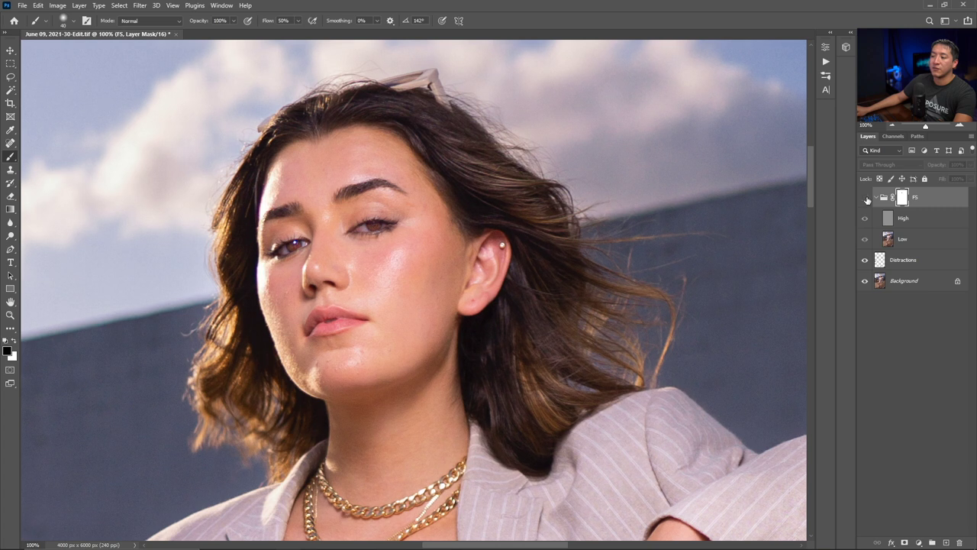
{"action": "left_click", "coordinate": [865, 199]}
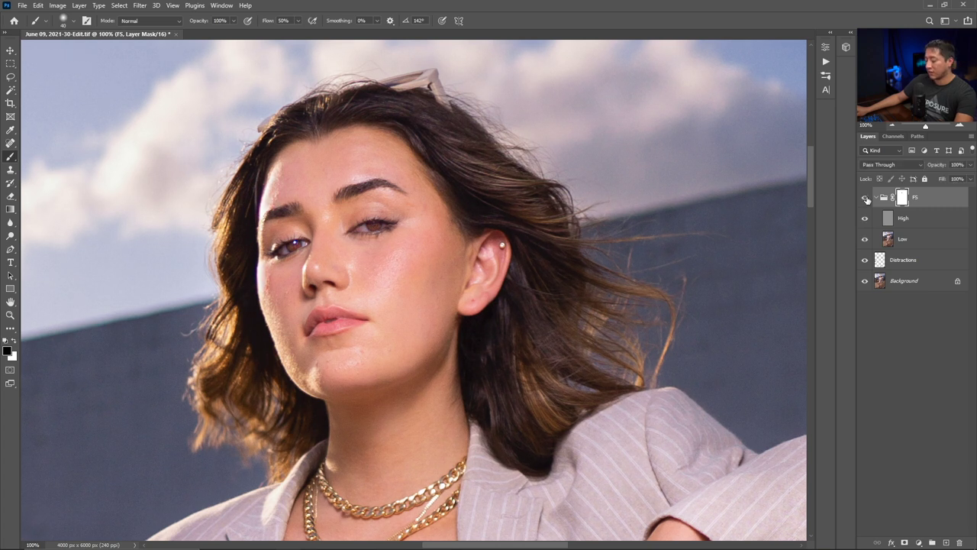
Select the Low layer's image and switch to the Mixer Brush for work on the jacket sleeve above the handbag
{"action": "key", "text": "ctrl+0"}
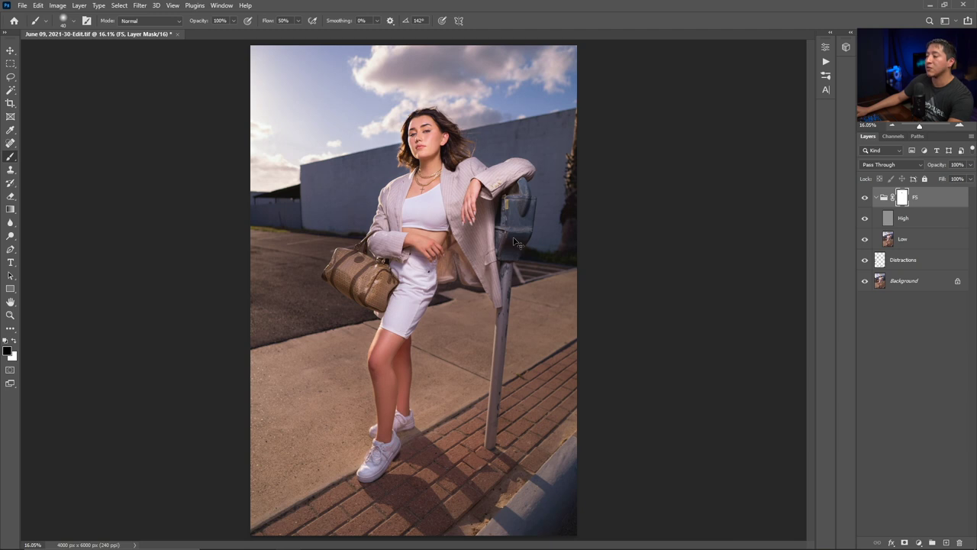
{"action": "scroll", "coordinate": [417, 244], "scroll_direction": "up", "scroll_amount": 5}
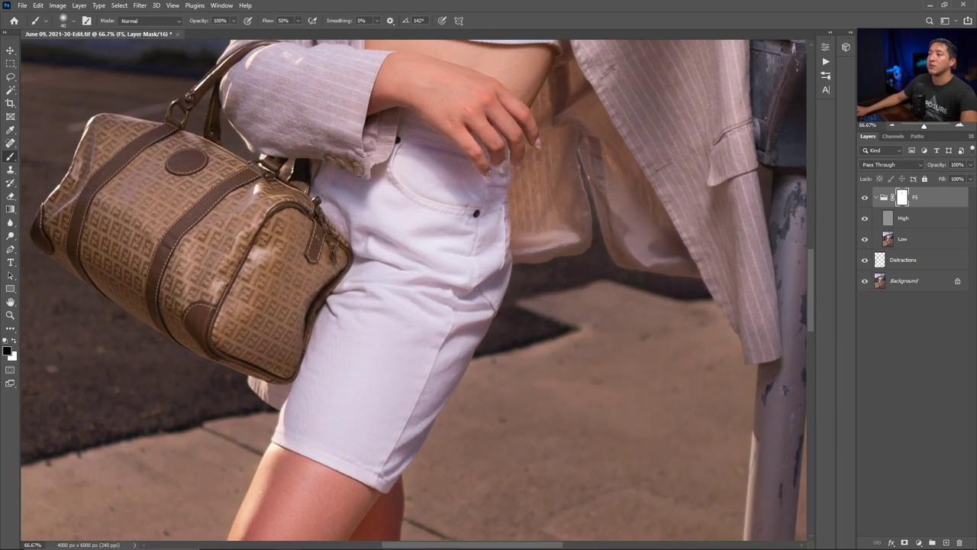
{"action": "left_click_drag", "start_coordinate": [327, 144], "coordinate": [459, 315]}
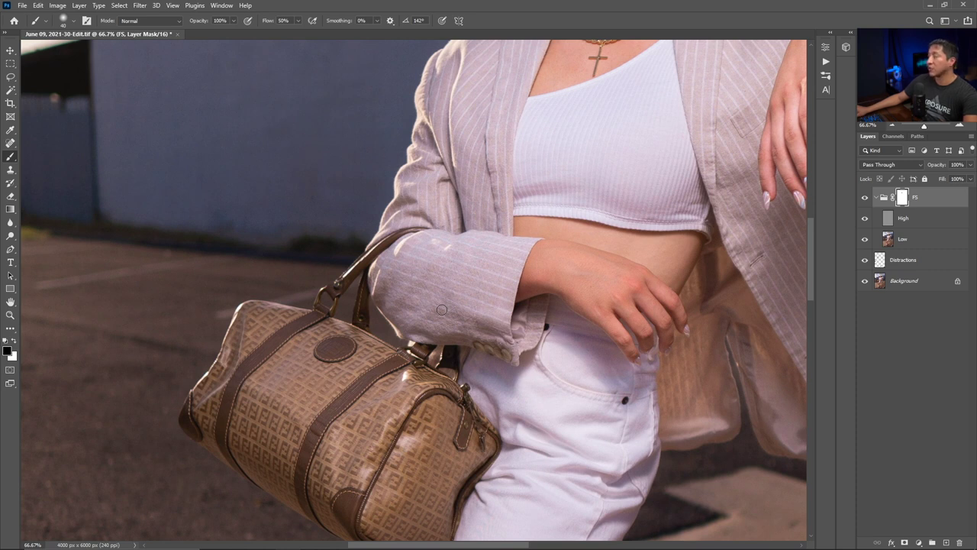
{"action": "left_click", "coordinate": [905, 241]}
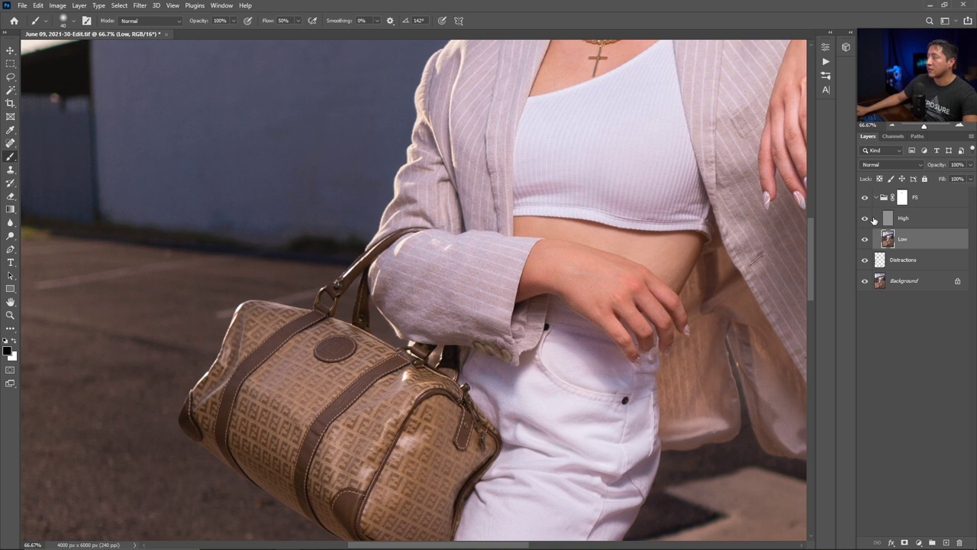
{"action": "left_click", "coordinate": [903, 198]}
{"action": "left_click", "coordinate": [888, 240]}
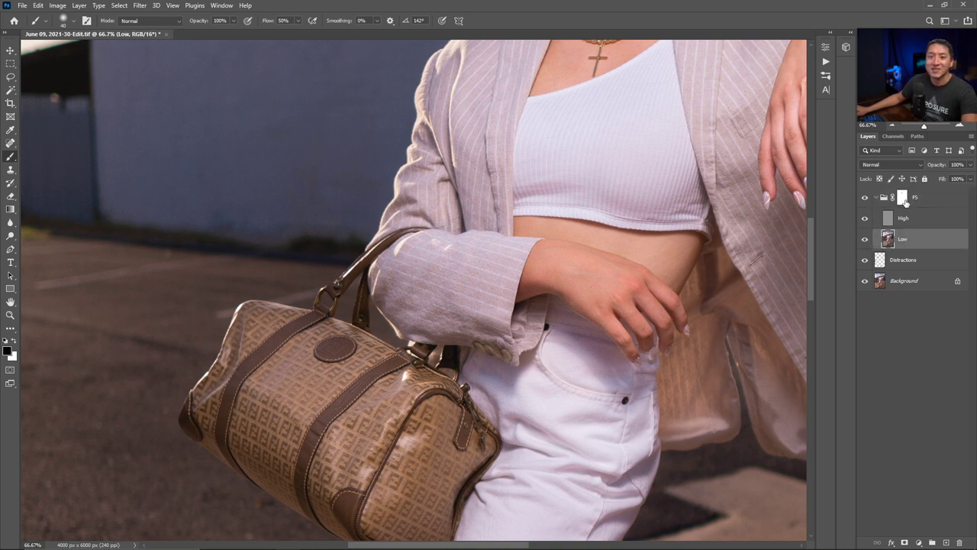
{"action": "key", "text": "shift+b"}
{"action": "key", "text": "shift+b"}
{"action": "key", "text": "shift+b"}
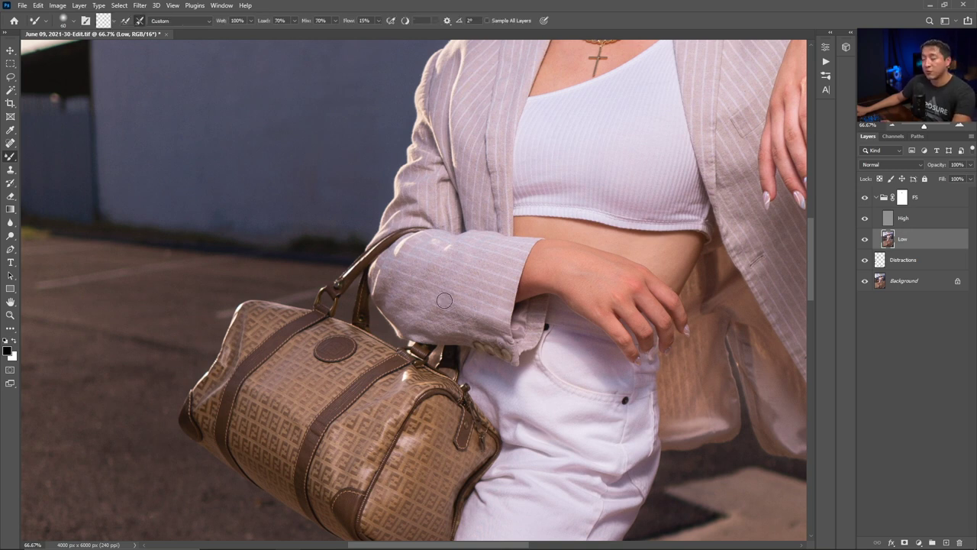
Smooth the jacket sleeve above the handbag with the Mixer Brush at 100 px and 80 px, comparing with the FS group hidden
{"action": "key", "text": "bracketright"}
{"action": "key", "text": "bracketright"}
{"action": "key", "text": "bracketright"}
{"action": "key", "text": "bracketright"}
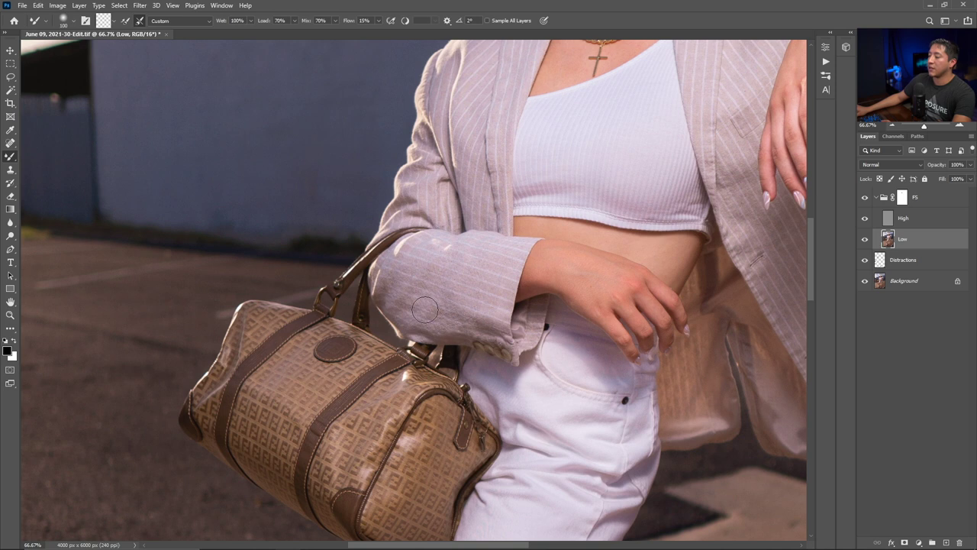
{"action": "mouse_move", "coordinate": [464, 314]}
{"action": "left_mouse_down"}
{"action": "mouse_move", "coordinate": [430, 292]}
{"action": "mouse_move", "coordinate": [481, 284]}
{"action": "mouse_move", "coordinate": [384, 299]}
{"action": "mouse_move", "coordinate": [412, 276]}
{"action": "mouse_move", "coordinate": [383, 294]}
{"action": "mouse_move", "coordinate": [444, 332]}
{"action": "mouse_move", "coordinate": [486, 322]}
{"action": "left_mouse_up"}
{"action": "key", "text": "bracketleft"}
{"action": "left_click", "coordinate": [864, 200]}
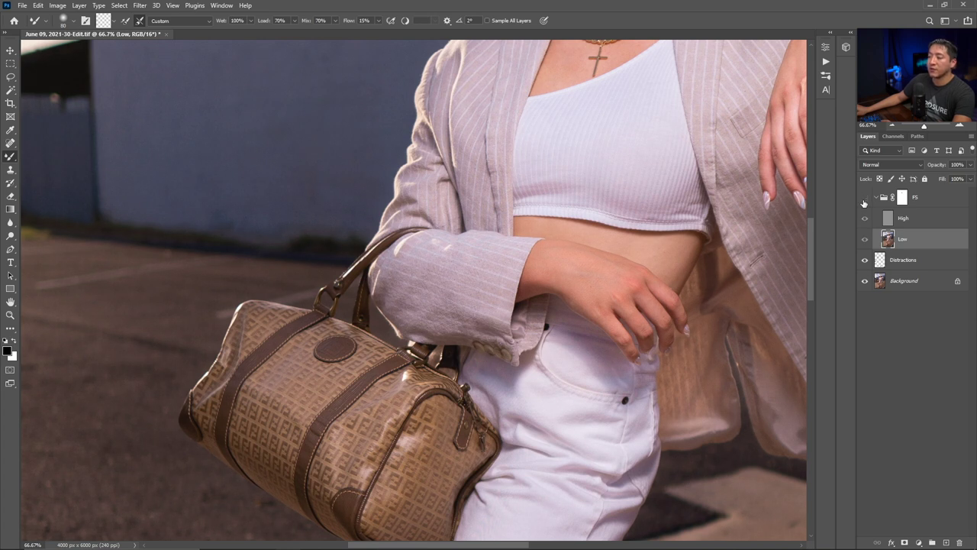
{"action": "left_click", "coordinate": [864, 200]}
Smooth the blazer front below the hanging hand on the Low layer with the Mixer Brush at 125 px and 150 px
{"action": "mouse_move", "coordinate": [687, 219]}
{"action": "left_mouse_down"}
{"action": "mouse_move", "coordinate": [537, 260]}
{"action": "mouse_move", "coordinate": [513, 255]}
{"action": "mouse_move", "coordinate": [434, 142]}
{"action": "mouse_move", "coordinate": [420, 283]}
{"action": "left_mouse_up"}
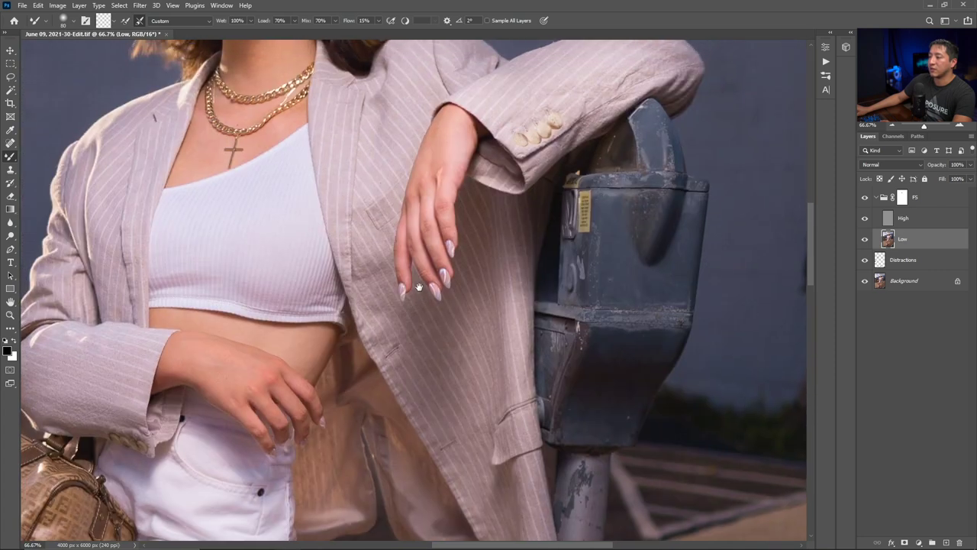
{"action": "key", "text": "bracketright"}
{"action": "key", "text": "bracketright"}
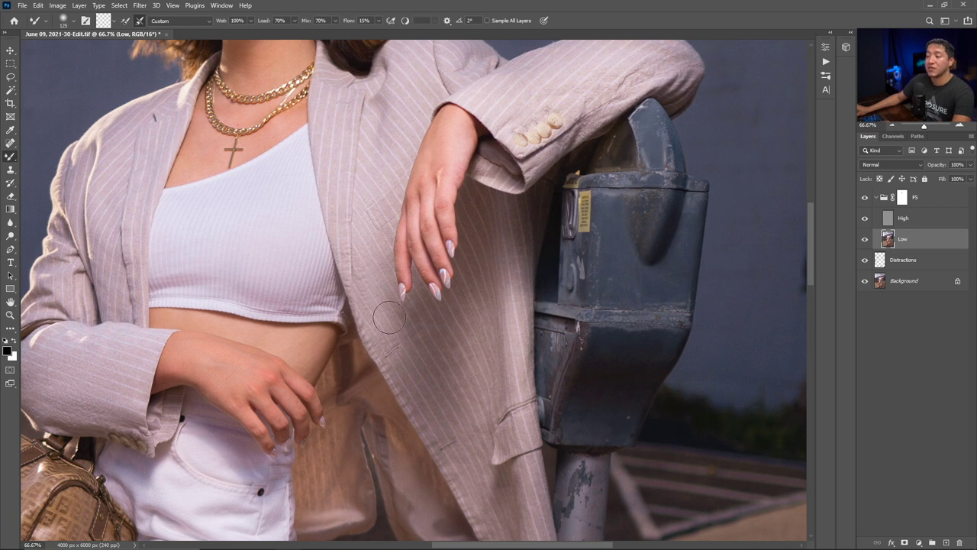
{"action": "key", "text": "bracketright"}
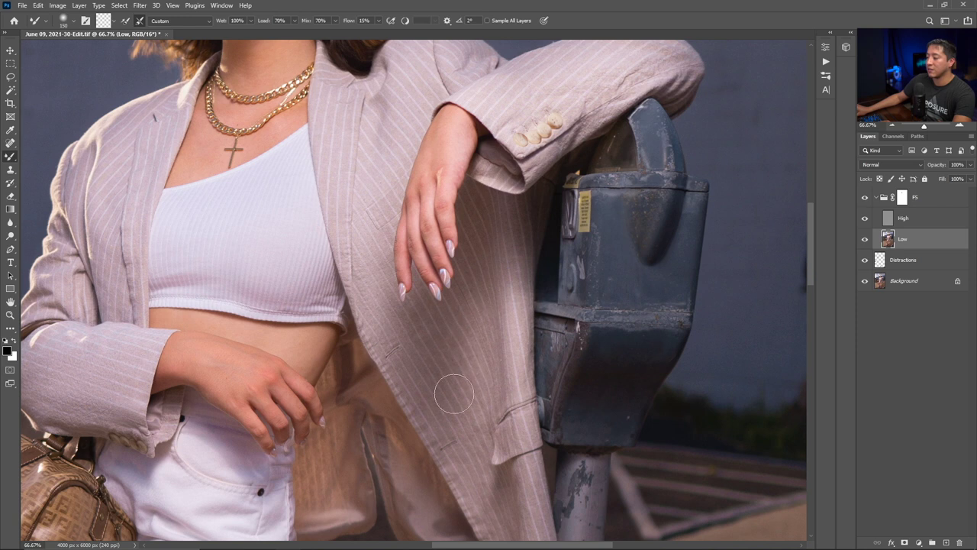
Reduce the Mixer Brush to 100 px, blend the creases on the sleeve resting on the parking meter, and view the whole photo
{"action": "left_click_drag", "start_coordinate": [524, 138], "coordinate": [559, 301]}
{"action": "key", "text": "bracketleft"}
{"action": "key", "text": "bracketleft"}
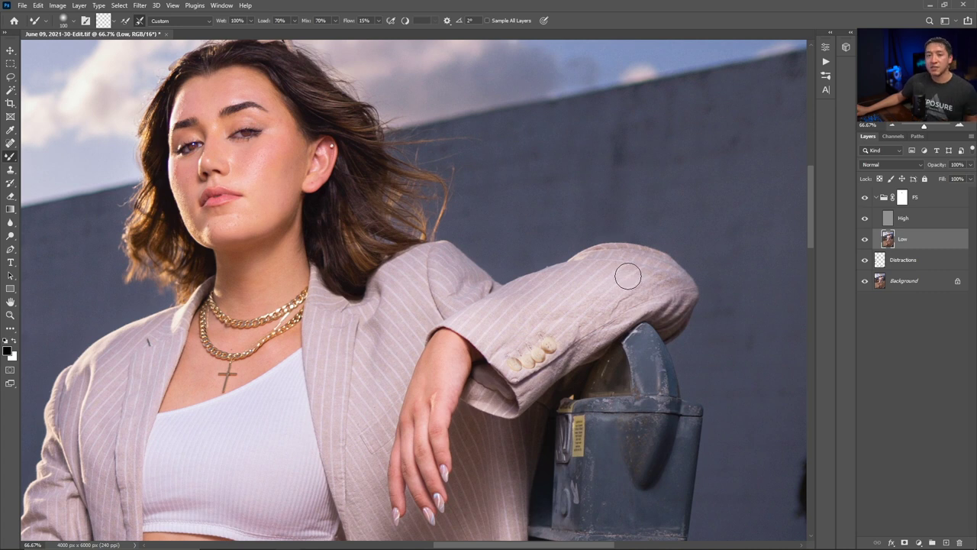
{"action": "key", "text": "ctrl+0"}
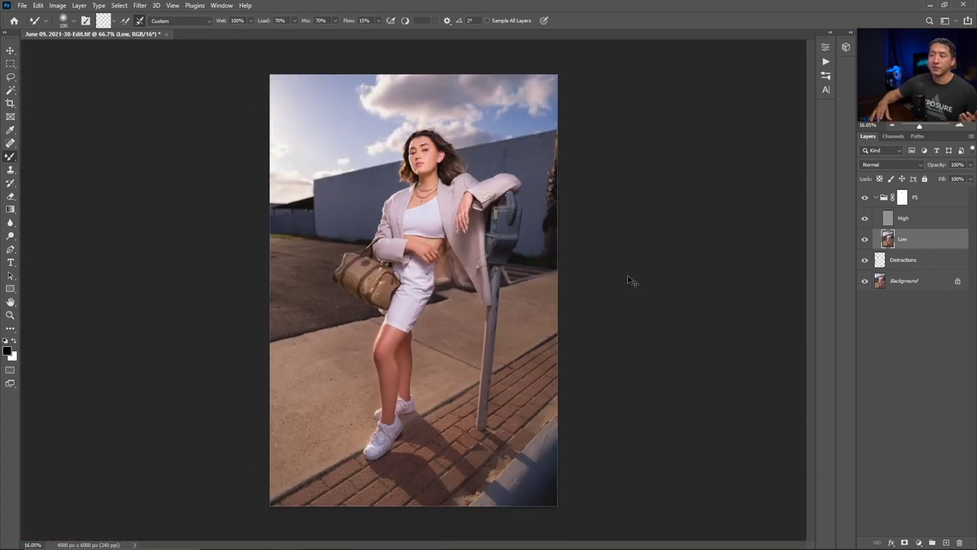
{"action": "key", "text": "ctrl+0"}
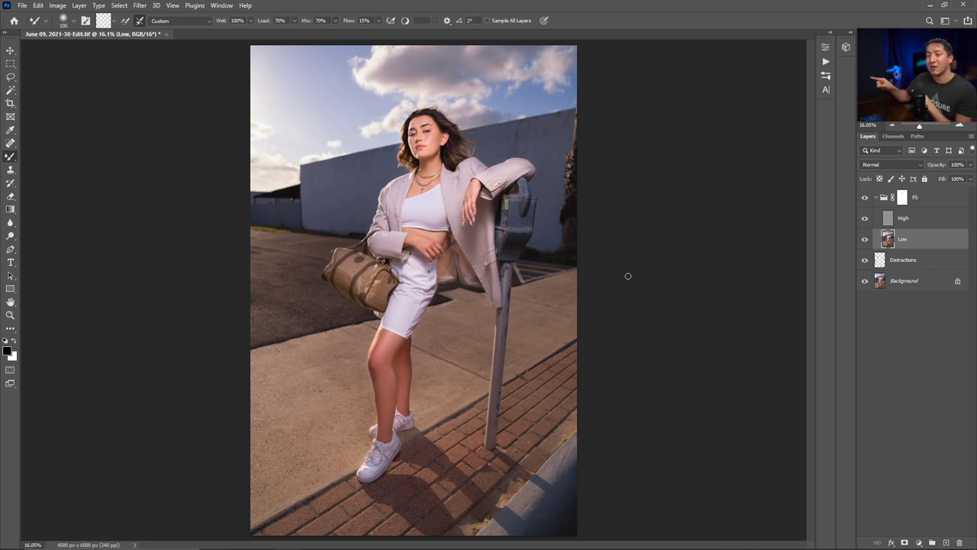
Add a new layer above the FS group and stamp all visible layers into it
{"action": "left_click", "coordinate": [934, 203]}
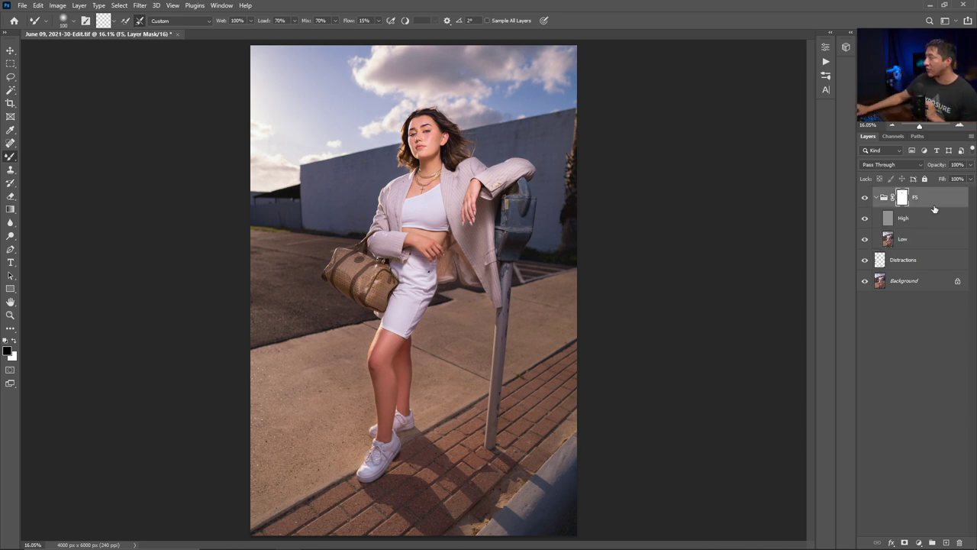
{"action": "left_click", "coordinate": [946, 542]}
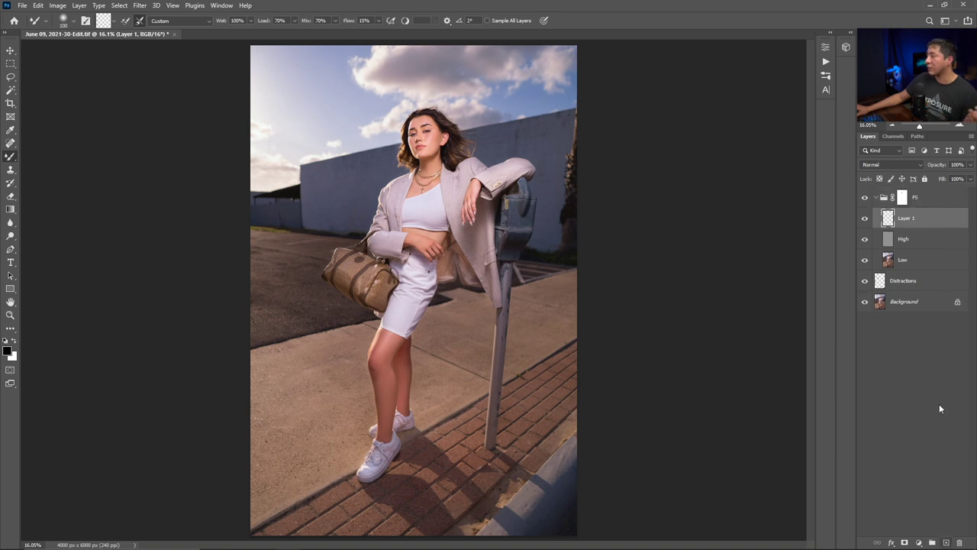
{"action": "left_click_drag", "start_coordinate": [940, 221], "coordinate": [939, 190]}
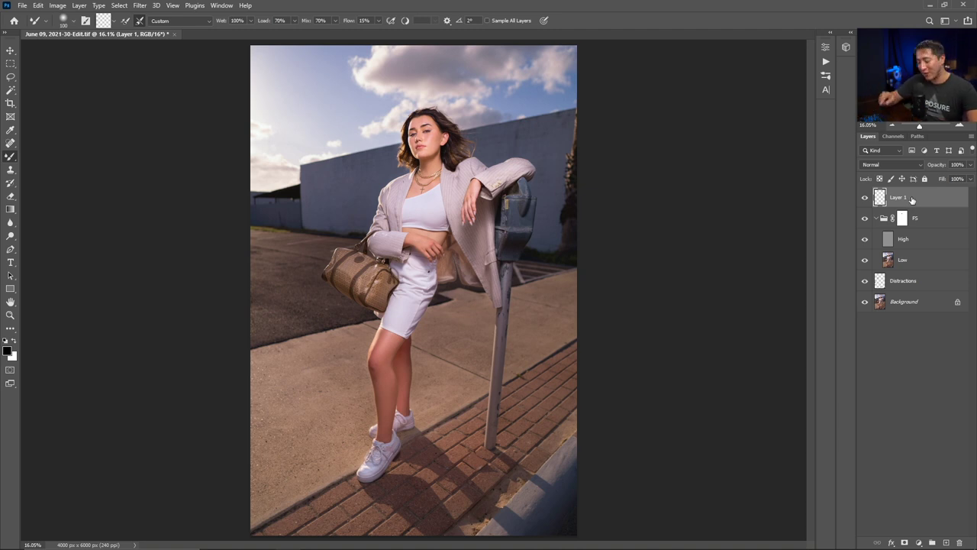
{"action": "key", "text": "ctrl+alt+shift+e"}
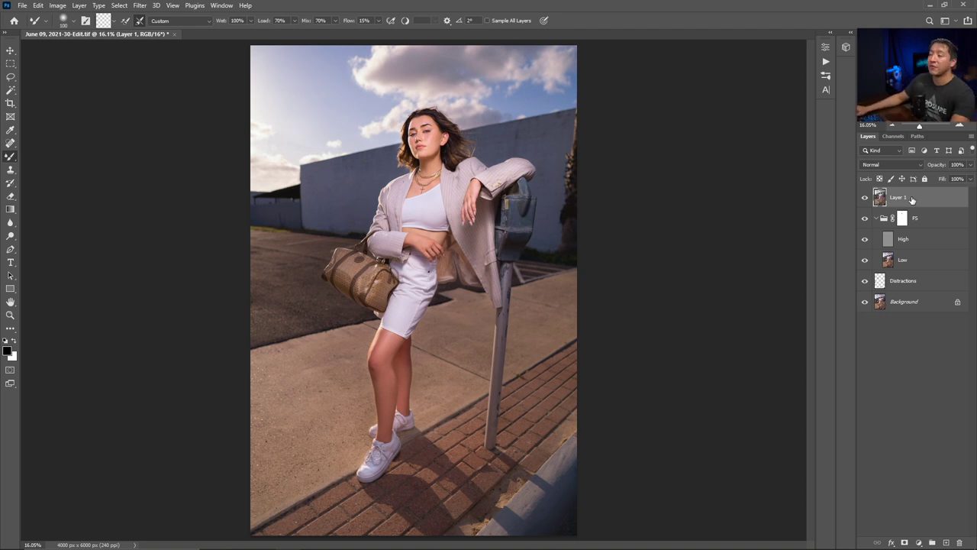
Lasso the eye on the sunlit side of the face with a 6 px feather and copy it to a new layer
{"action": "key", "text": "ctrl+plus"}
{"action": "key", "text": "ctrl+plus"}
{"action": "key", "text": "ctrl+plus"}
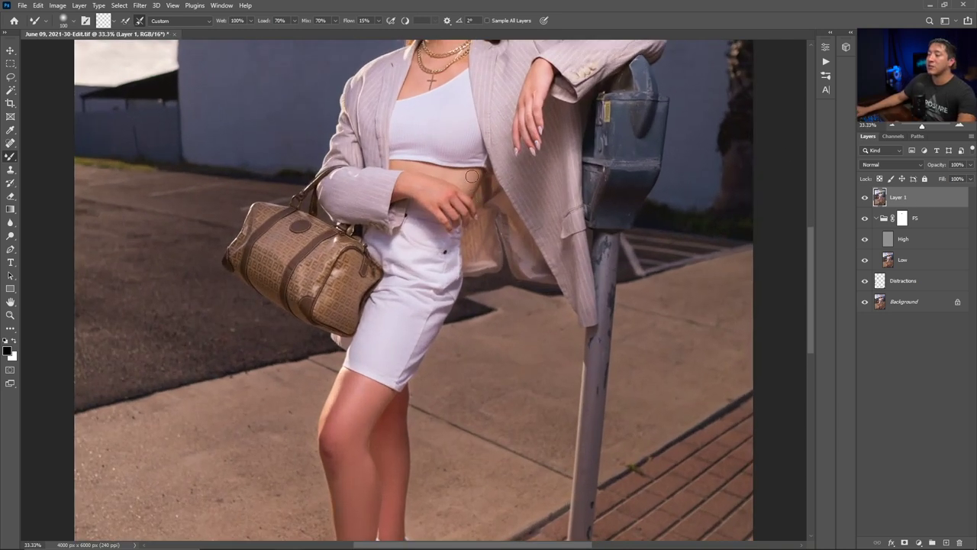
{"action": "left_click_drag", "start_coordinate": [462, 109], "coordinate": [449, 244]}
{"action": "scroll", "coordinate": [427, 183], "scroll_direction": "up", "scroll_amount": 3}
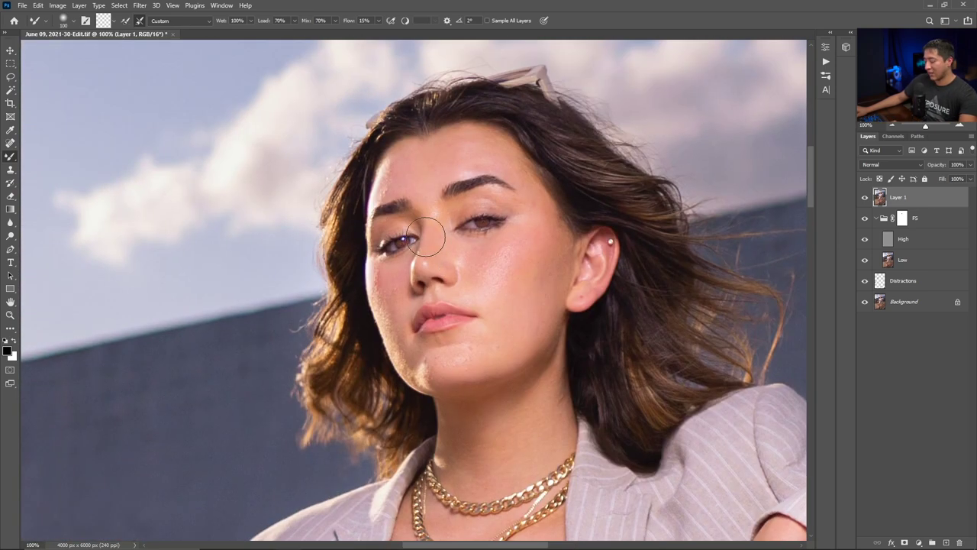
{"action": "key", "text": "l"}
{"action": "left_click_drag", "start_coordinate": [389, 227], "coordinate": [387, 243]}
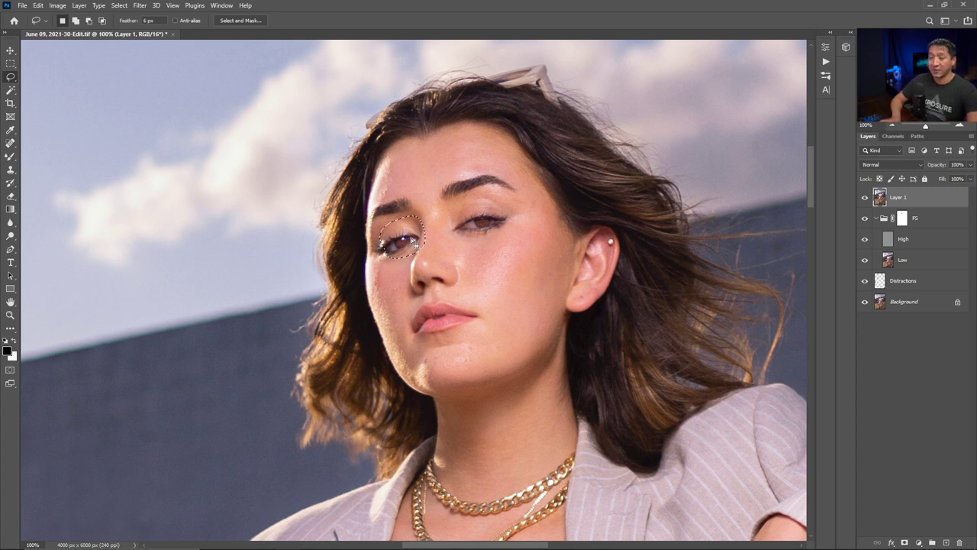
{"action": "key", "text": "ctrl+j"}
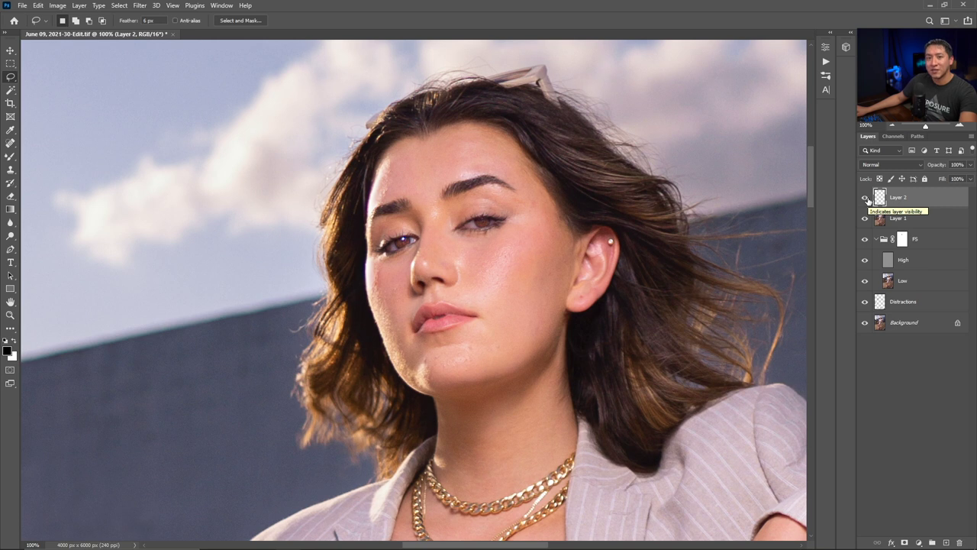
Delete the merged Layer 1 while keeping the eye copy above the FS group
{"action": "left_click", "coordinate": [866, 199], "text": "alt"}
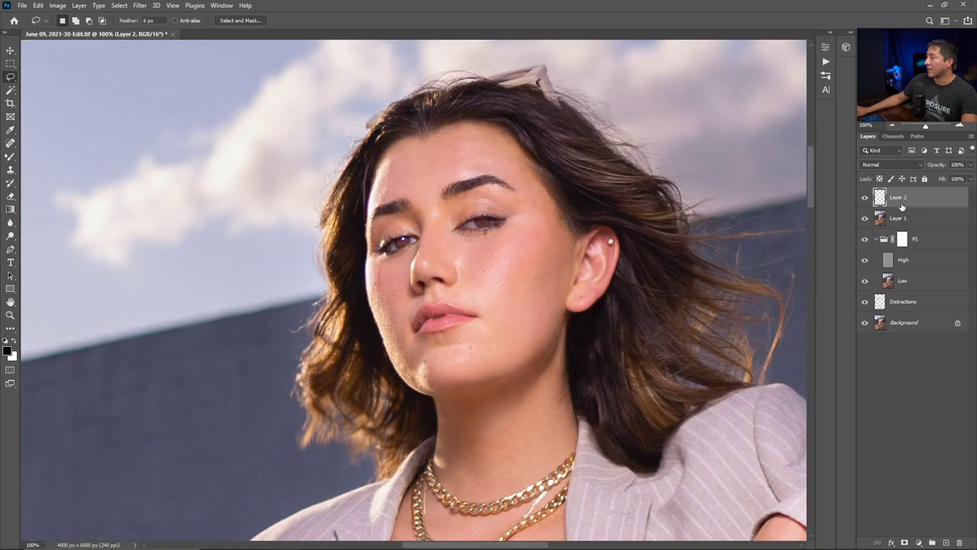
{"action": "left_click", "coordinate": [898, 219]}
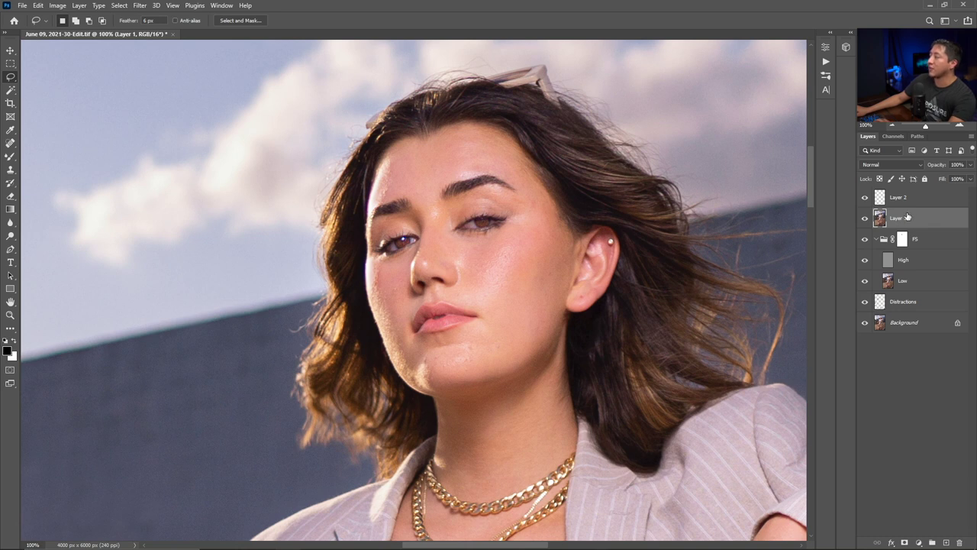
{"action": "key", "text": "Delete"}
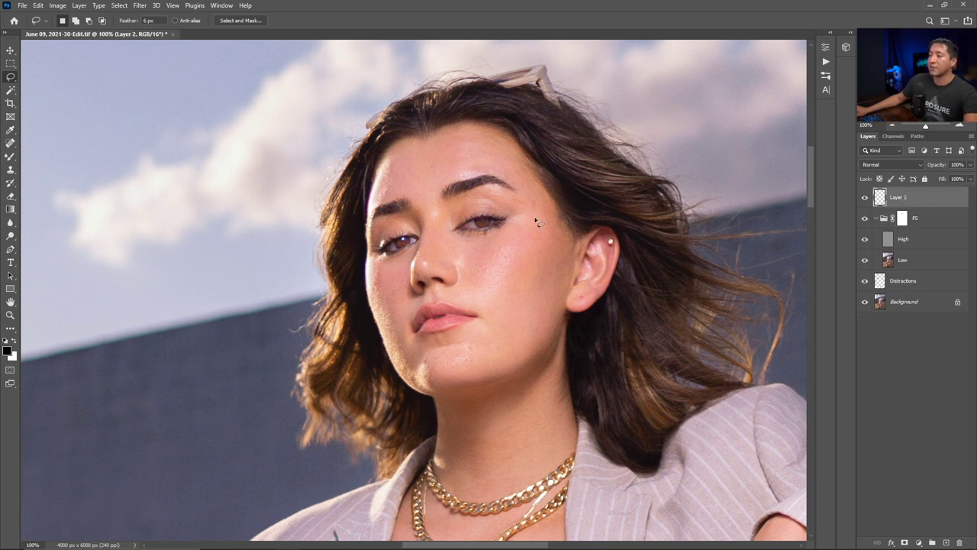
Move the copied eye over the other eye and lower its layer opacity to 47% for alignment
{"action": "key", "text": "v"}
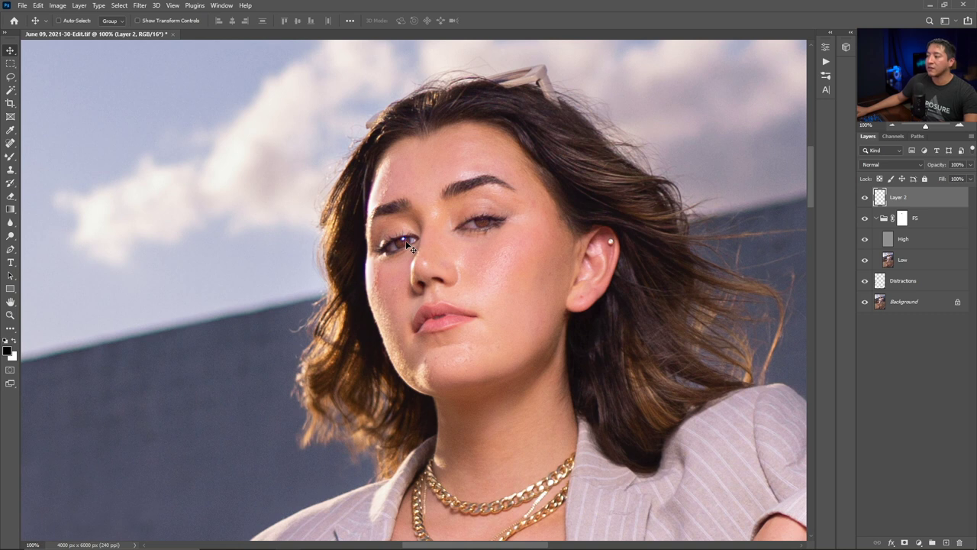
{"action": "left_click_drag", "start_coordinate": [408, 242], "coordinate": [485, 206]}
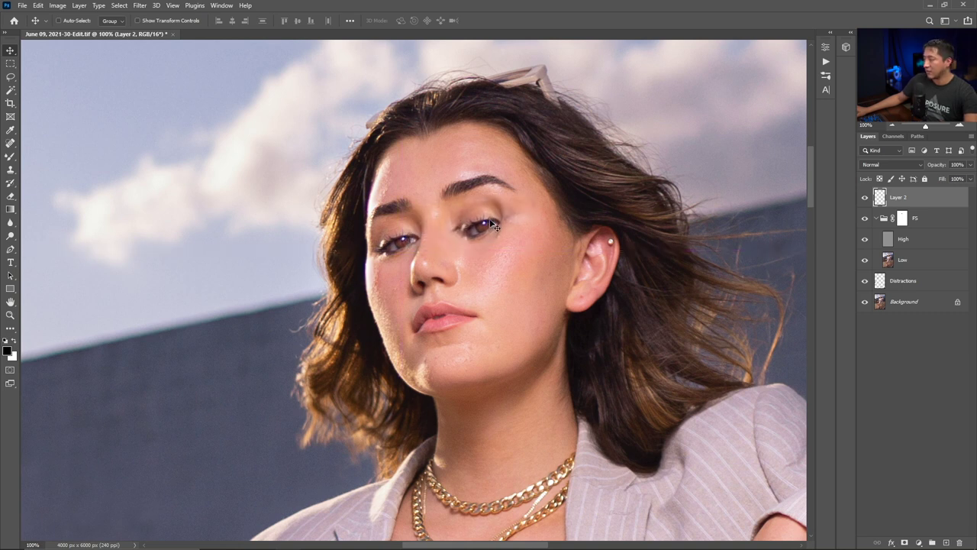
{"action": "left_click", "coordinate": [917, 166]}
{"action": "left_click", "coordinate": [918, 168]}
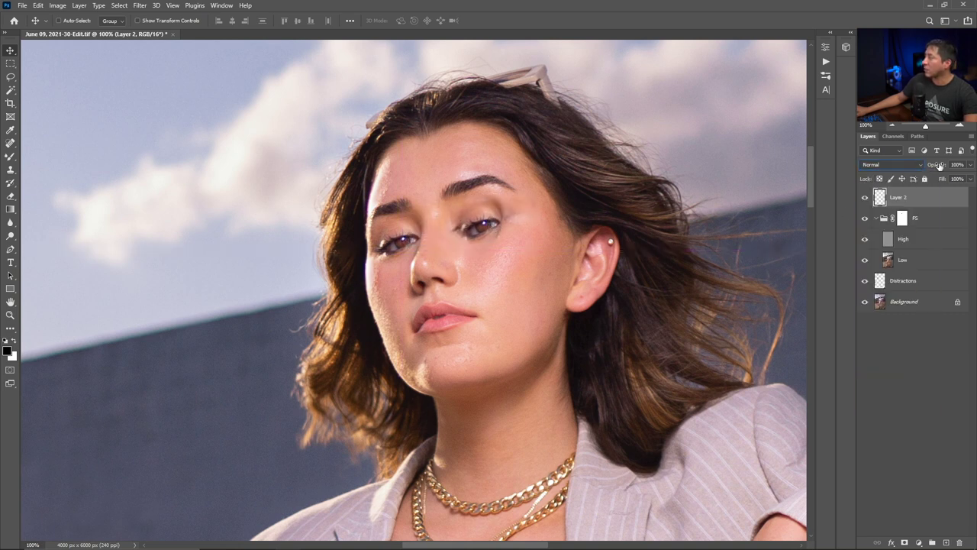
{"action": "left_click", "coordinate": [969, 165]}
{"action": "left_click_drag", "start_coordinate": [948, 180], "coordinate": [944, 178]}
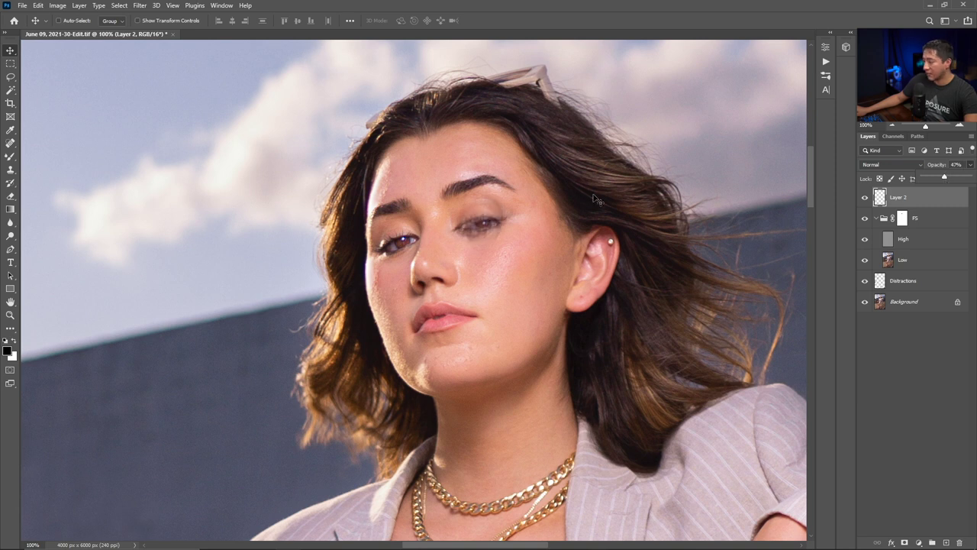
{"action": "left_click_drag", "start_coordinate": [489, 209], "coordinate": [497, 222]}
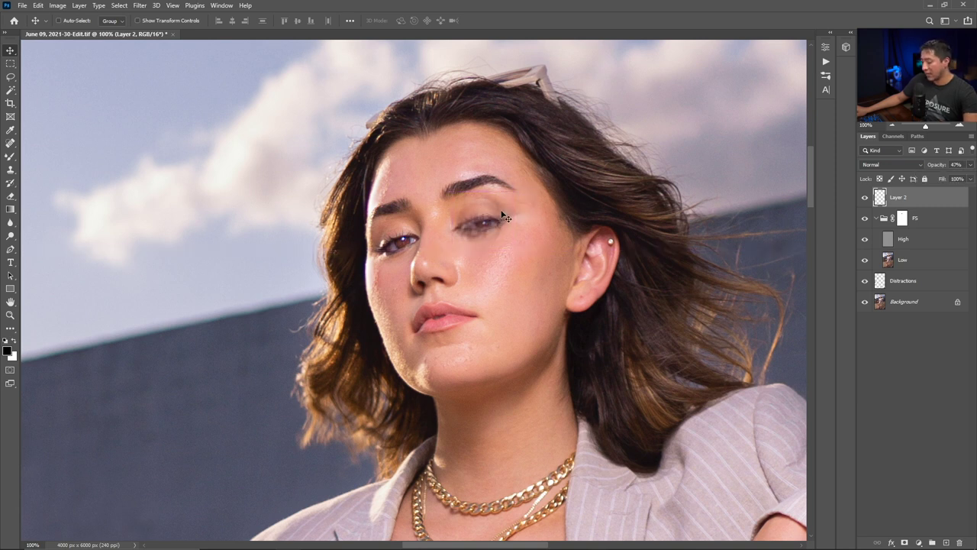
Rotate the eye copy 9.71°, align it over the eye beneath, and set the layer opacity back to 100%
{"action": "key", "text": "ctrl+t"}
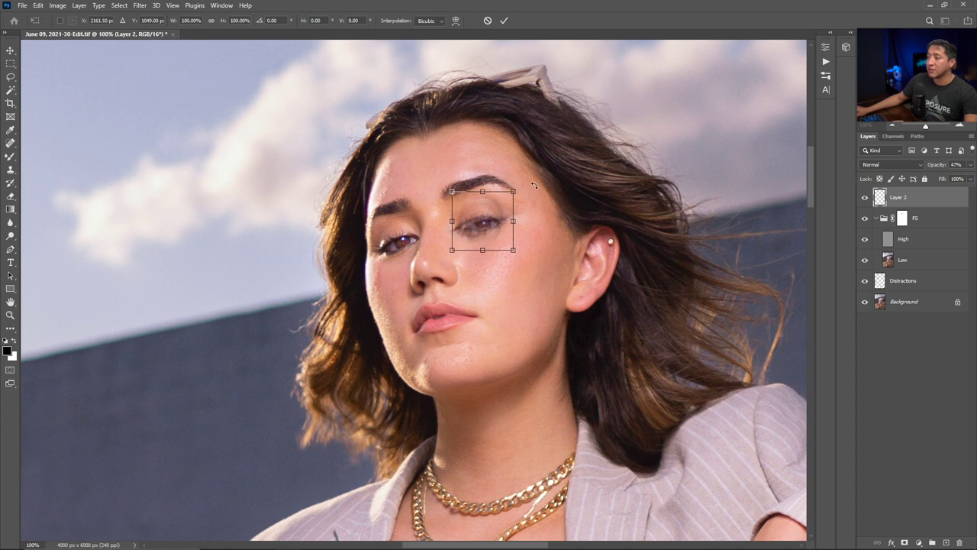
{"action": "left_click_drag", "start_coordinate": [554, 168], "coordinate": [551, 185]}
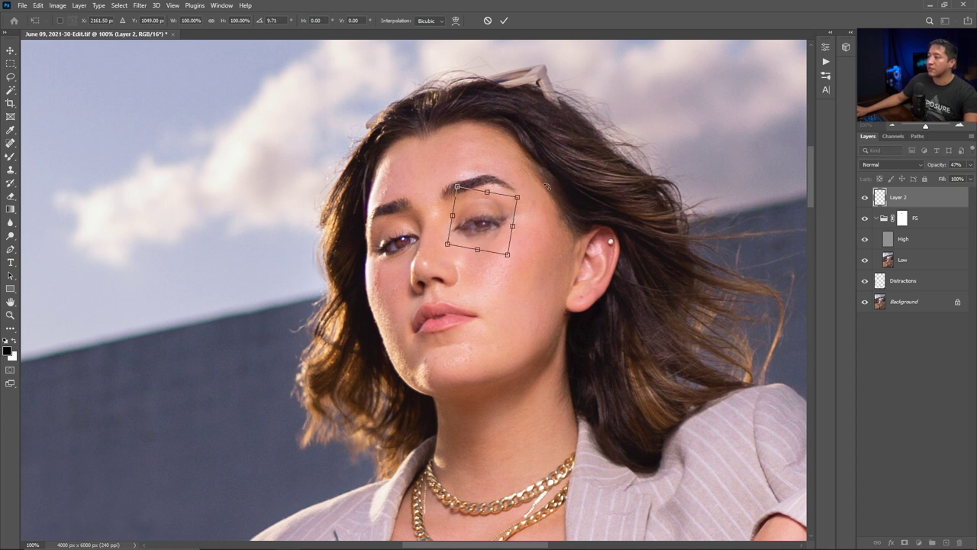
{"action": "left_click_drag", "start_coordinate": [486, 231], "coordinate": [488, 224]}
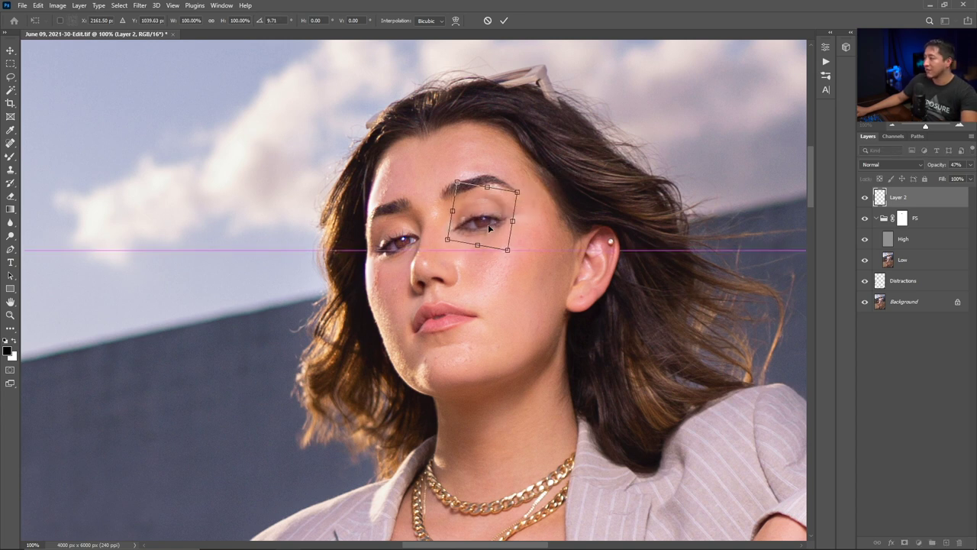
{"action": "key", "text": "Return"}
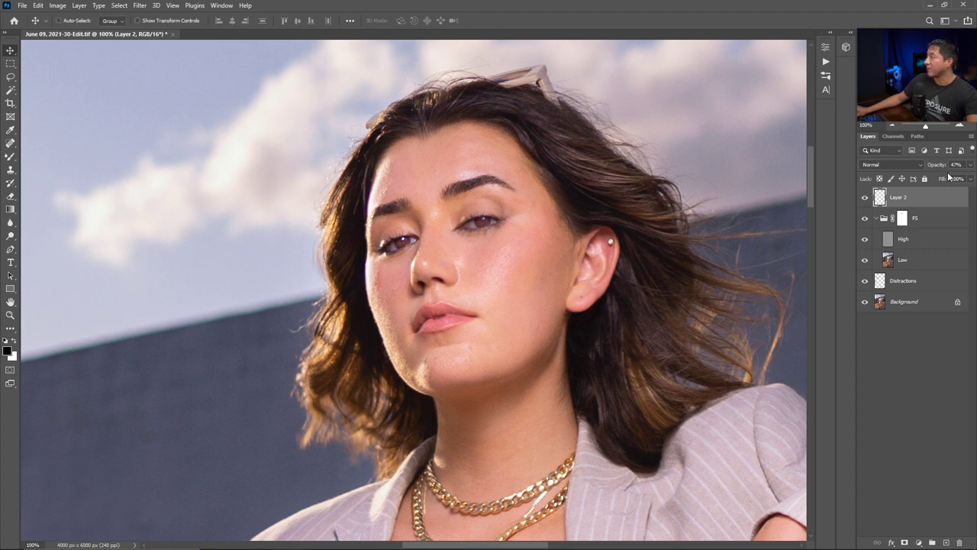
{"action": "left_click_drag", "start_coordinate": [970, 164], "coordinate": [969, 178]}
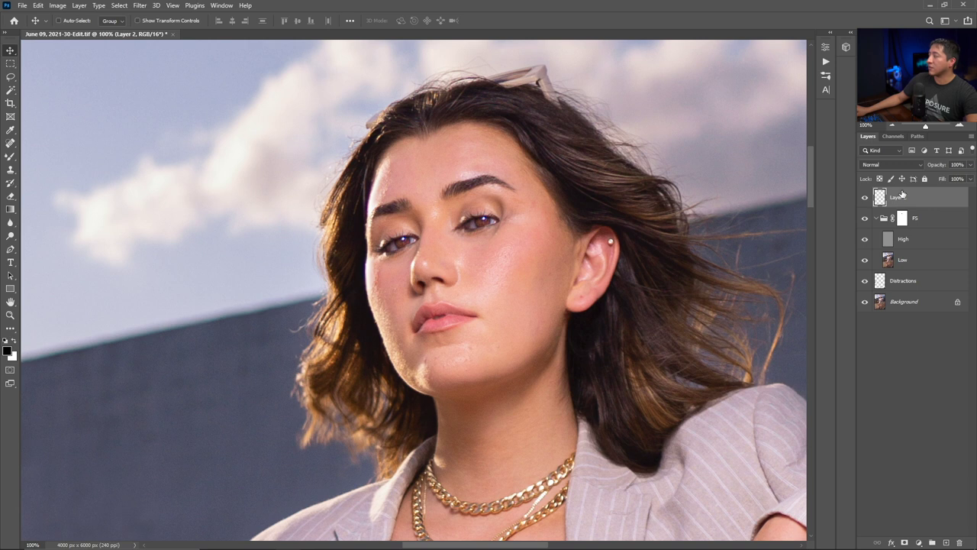
Add an inverted black layer mask to the eye copy and paint white over the eye to reveal only the replacement iris
{"action": "left_click", "coordinate": [905, 542]}
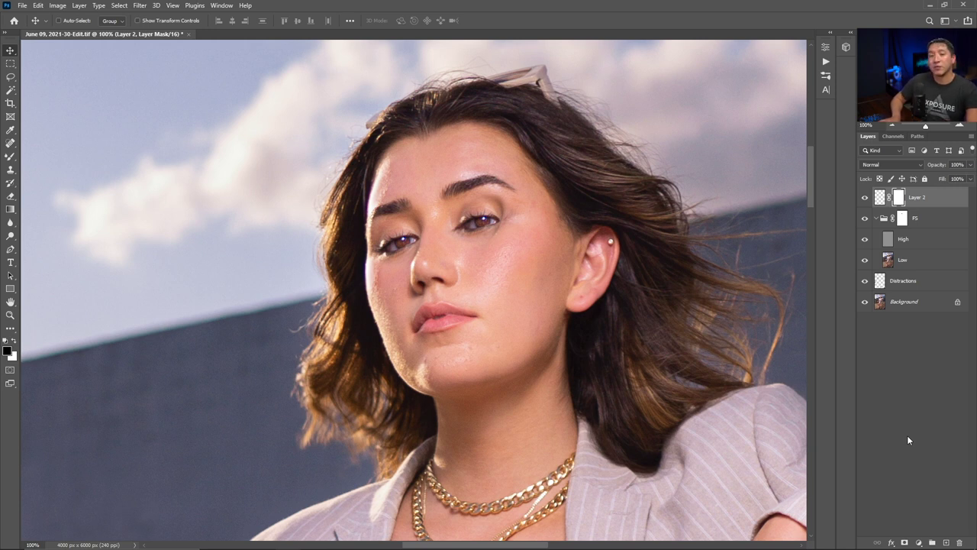
{"action": "key", "text": "ctrl+i"}
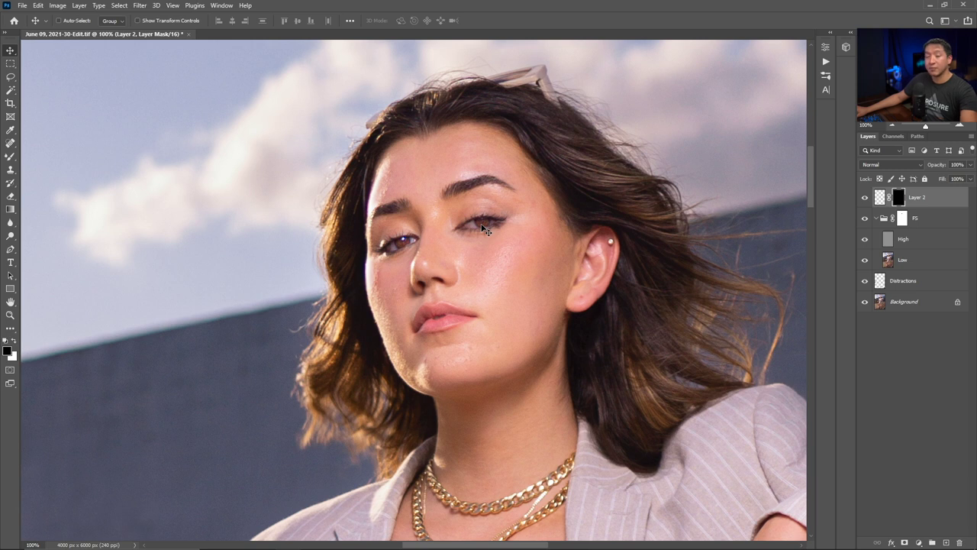
{"action": "key", "text": "b"}
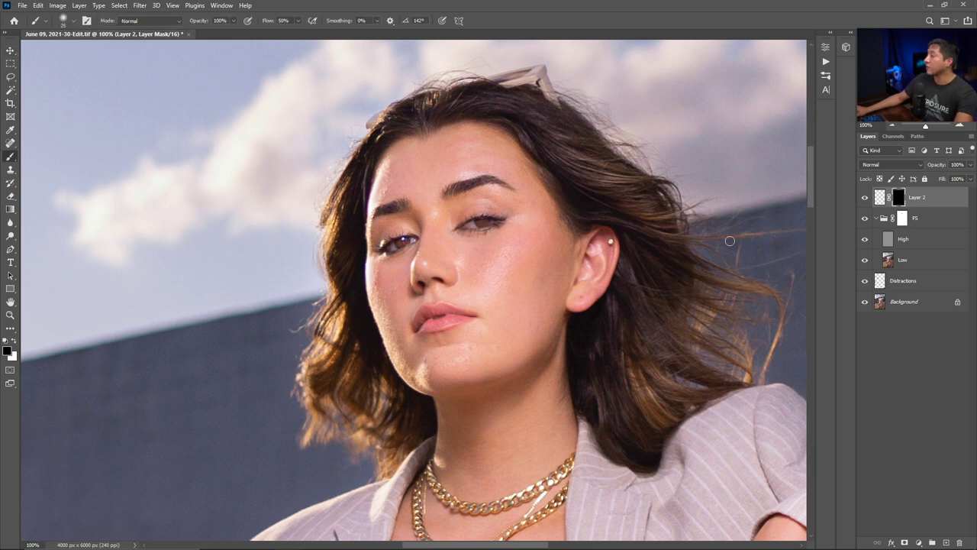
{"action": "key", "text": "x"}
{"action": "key", "text": "bracketleft"}
{"action": "left_click_drag", "start_coordinate": [484, 221], "coordinate": [490, 221]}
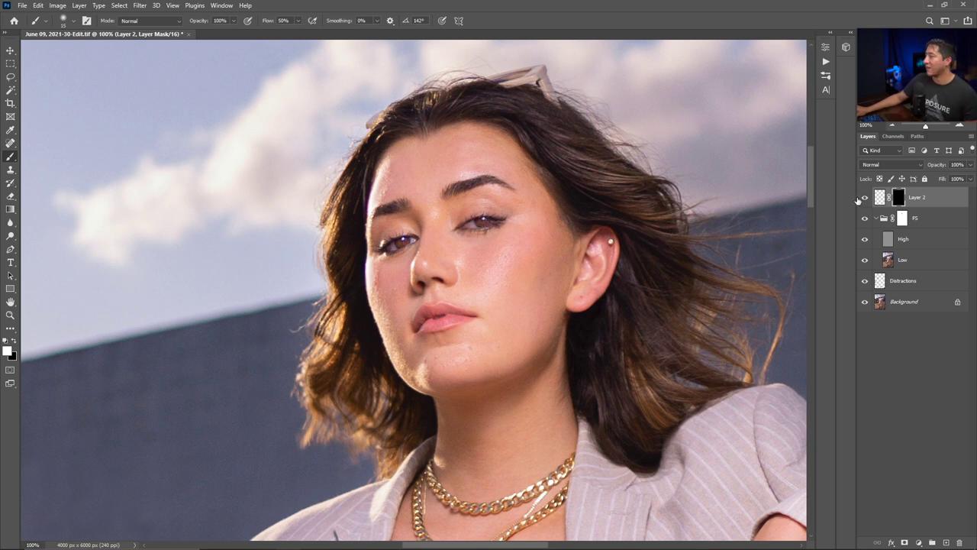
{"action": "left_click", "coordinate": [864, 198]}
{"action": "left_click", "coordinate": [864, 198]}
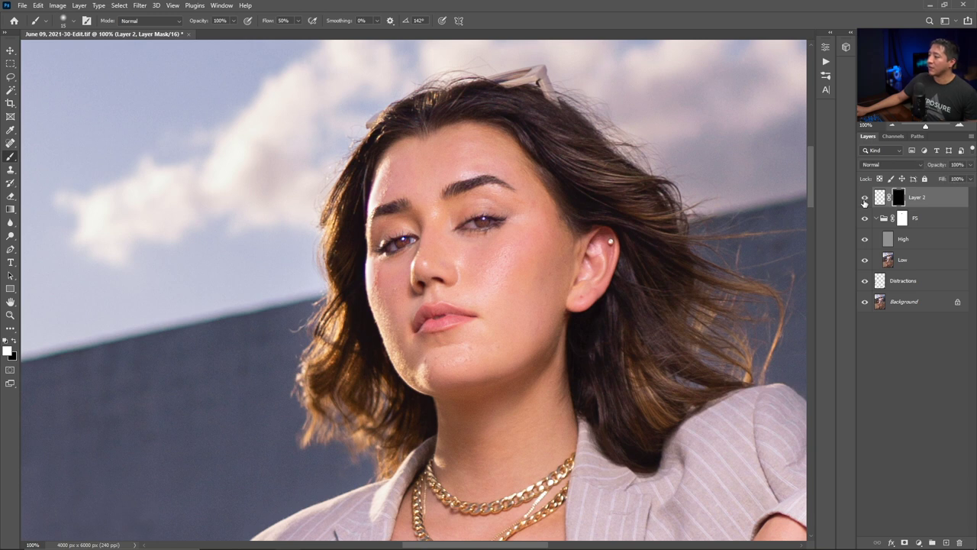
{"action": "key", "text": "v"}
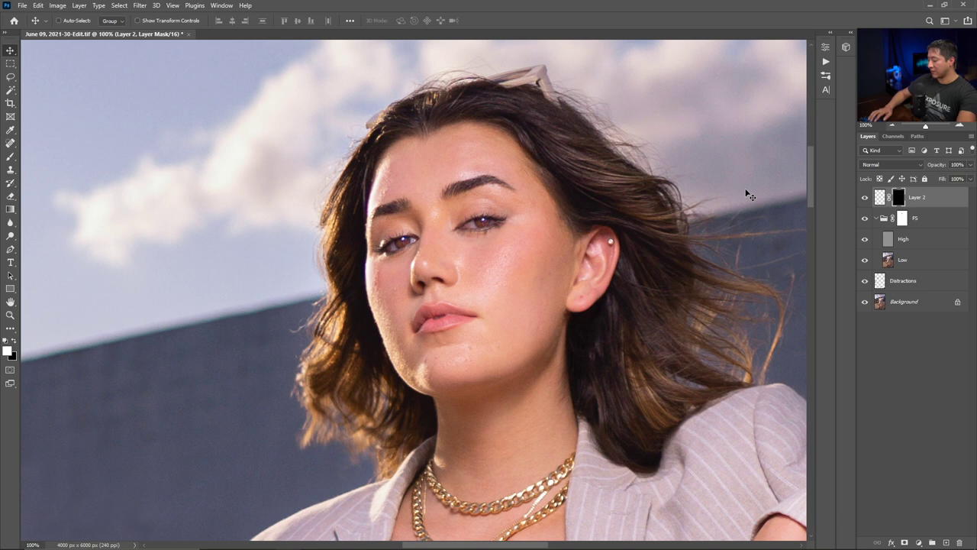
Add a Curves adjustment layer named Dodge that raises input 128 to output 187, and invert its mask to black
{"action": "key", "text": "ctrl+0"}
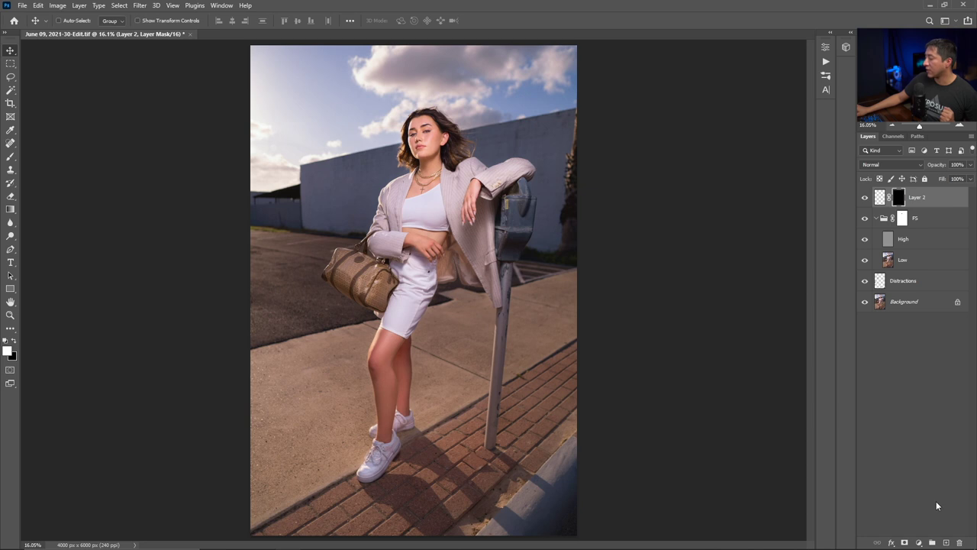
{"action": "left_click", "coordinate": [918, 542]}
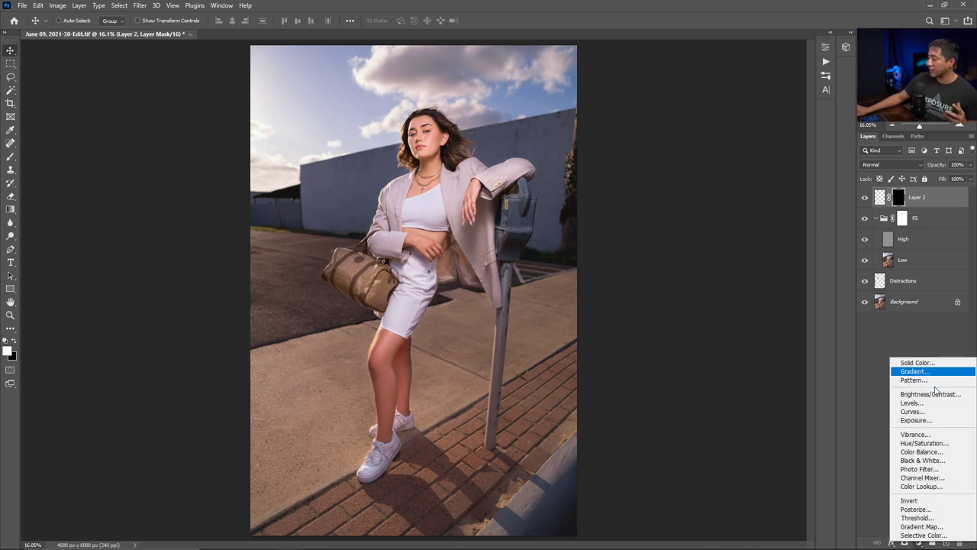
{"action": "left_click", "coordinate": [912, 412]}
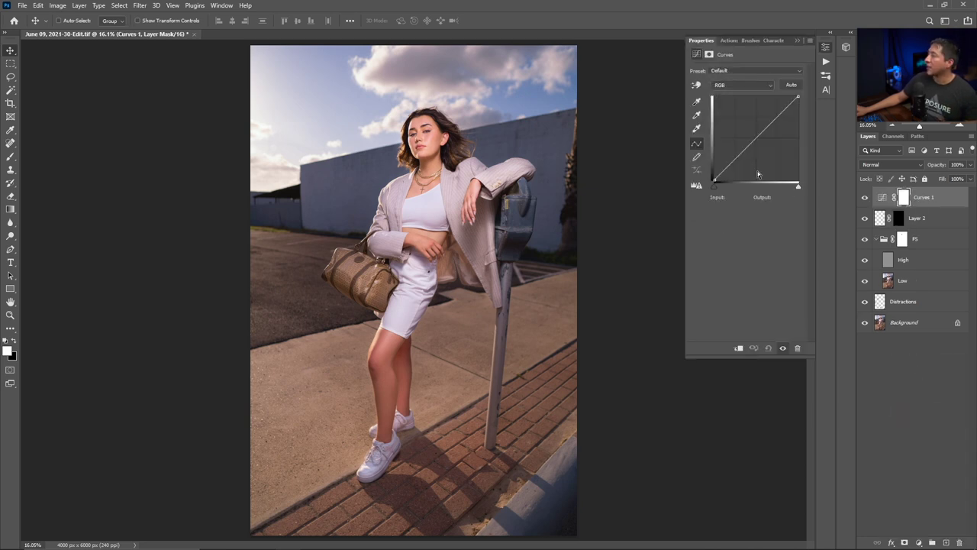
{"action": "left_click_drag", "start_coordinate": [756, 139], "coordinate": [756, 119]}
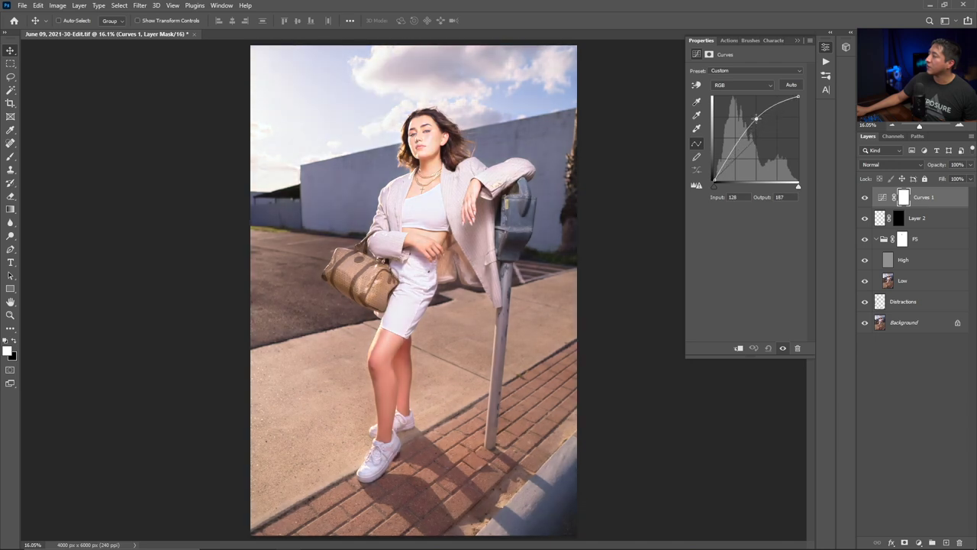
{"action": "left_click", "coordinate": [799, 41]}
{"action": "key", "text": "ctrl+i"}
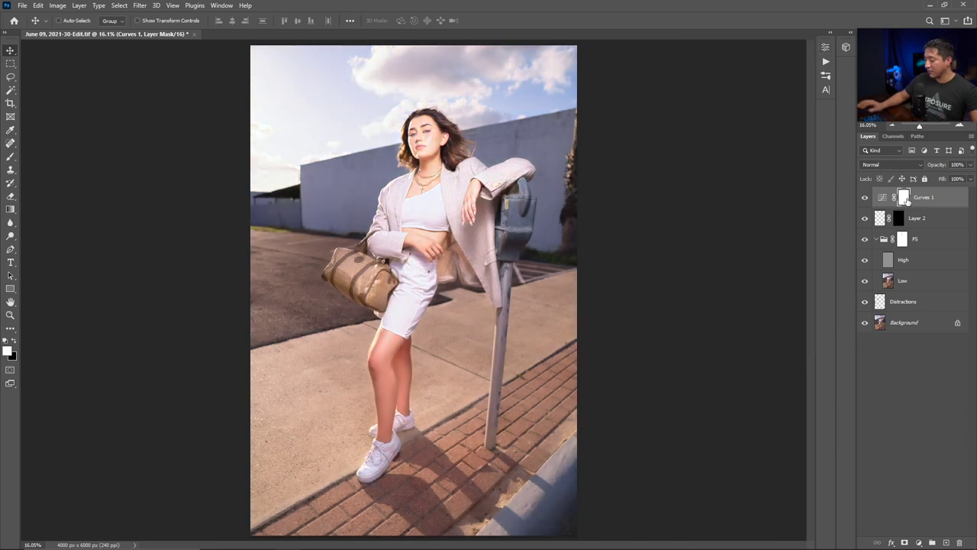
{"action": "double_click", "coordinate": [924, 197]}
{"action": "type", "text": "Dodge"}
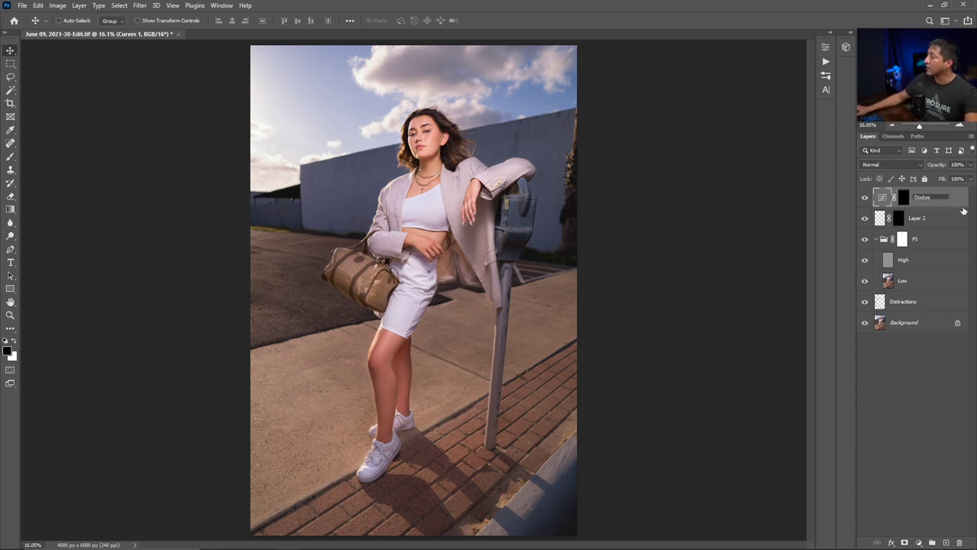
{"action": "key", "text": "Return"}
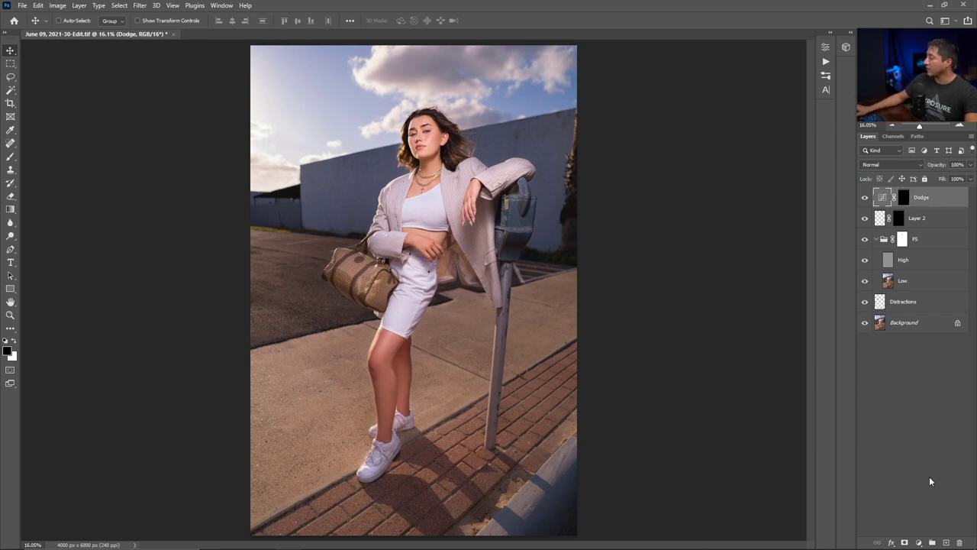
Add a second Curves adjustment layer named Burn that lowers input 128 to output 64, and invert its mask to black
{"action": "left_click", "coordinate": [918, 542]}
{"action": "left_click", "coordinate": [913, 413]}
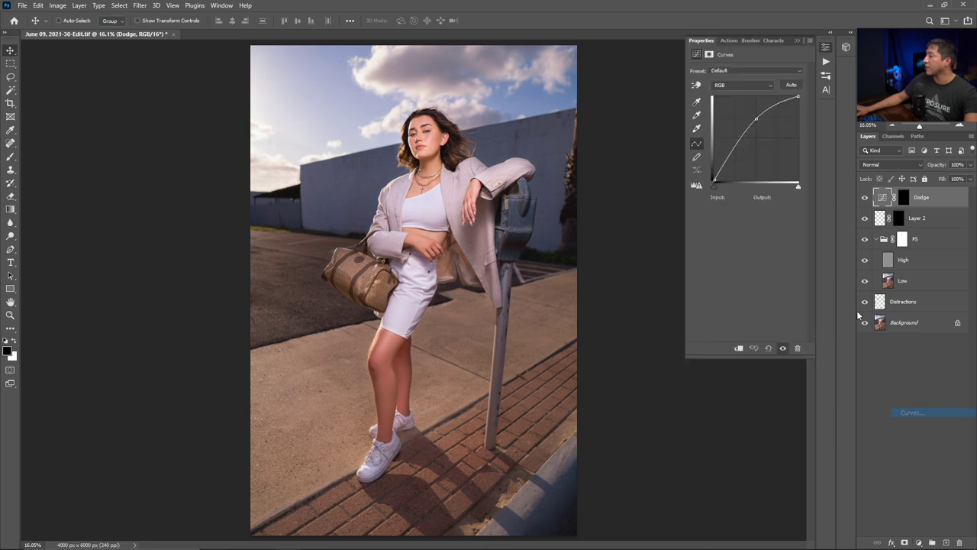
{"action": "left_click_drag", "start_coordinate": [754, 140], "coordinate": [756, 159]}
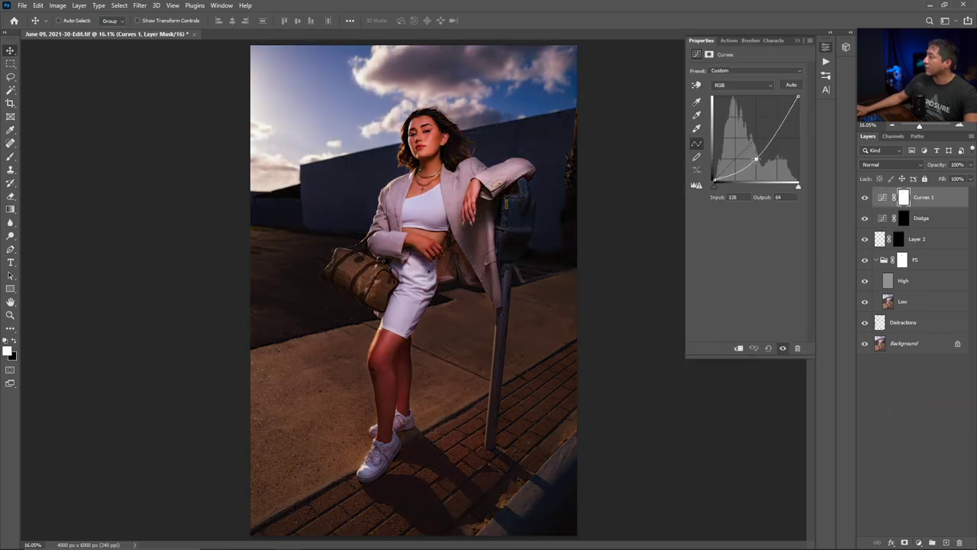
{"action": "left_click", "coordinate": [806, 40]}
{"action": "double_click", "coordinate": [923, 197]}
{"action": "type", "text": "Burn"}
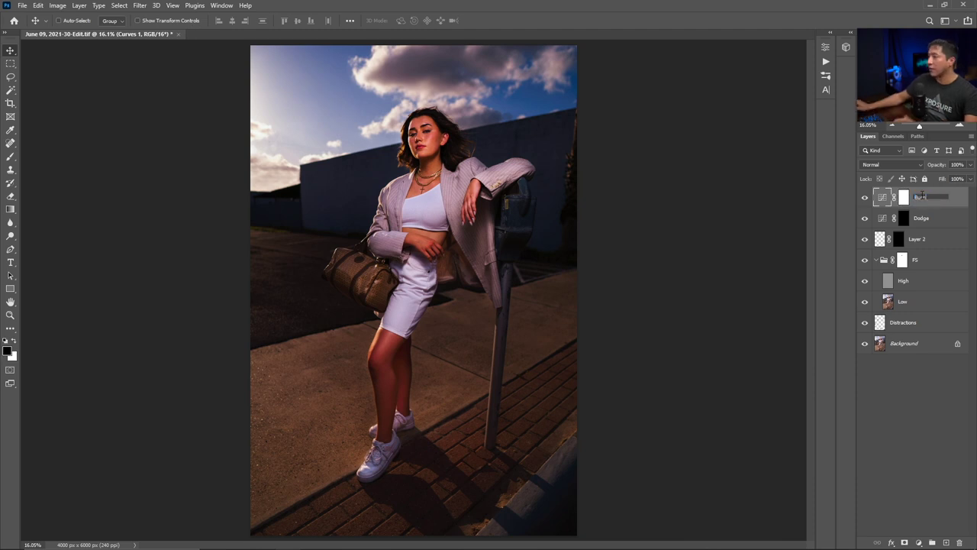
{"action": "left_click", "coordinate": [903, 199]}
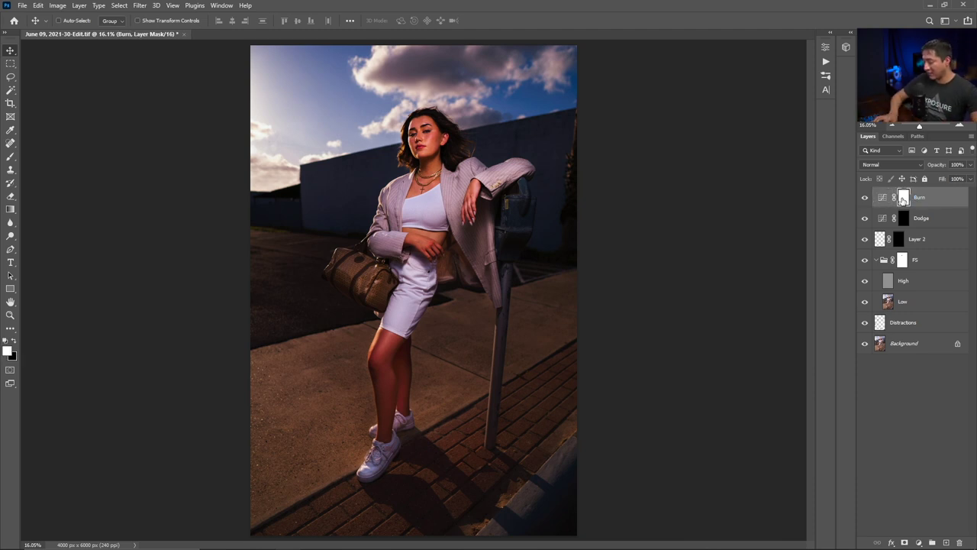
{"action": "key", "text": "ctrl+i"}
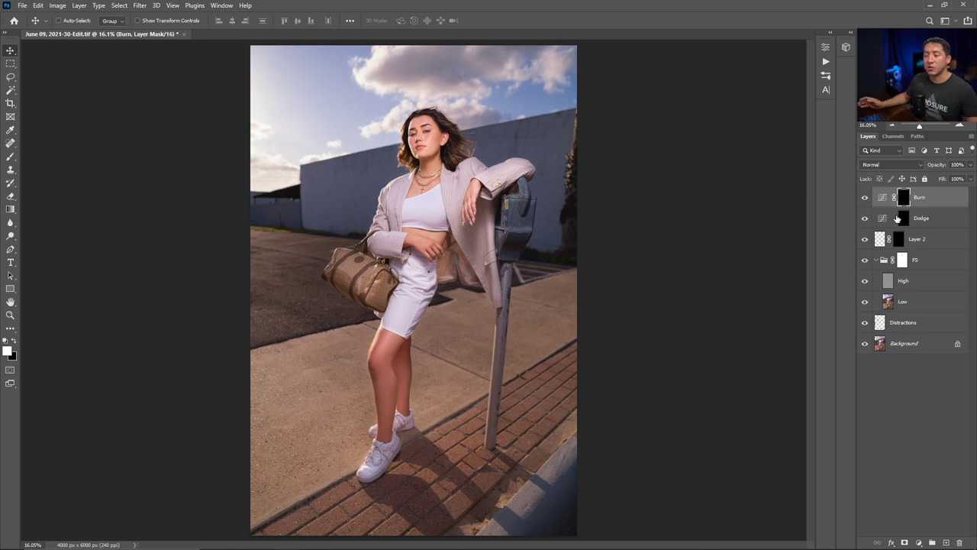
Set the brush flow to 2% and paint white on the Dodge mask to brighten the highlights along the woman's body
{"action": "left_click", "coordinate": [897, 218]}
{"action": "key", "text": "b"}
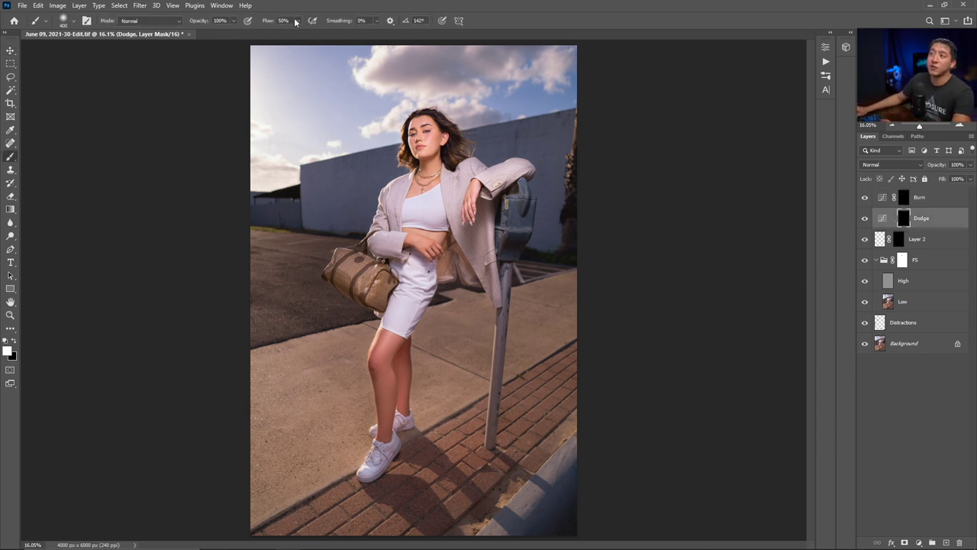
{"action": "left_click_drag", "start_coordinate": [297, 21], "coordinate": [274, 34]}
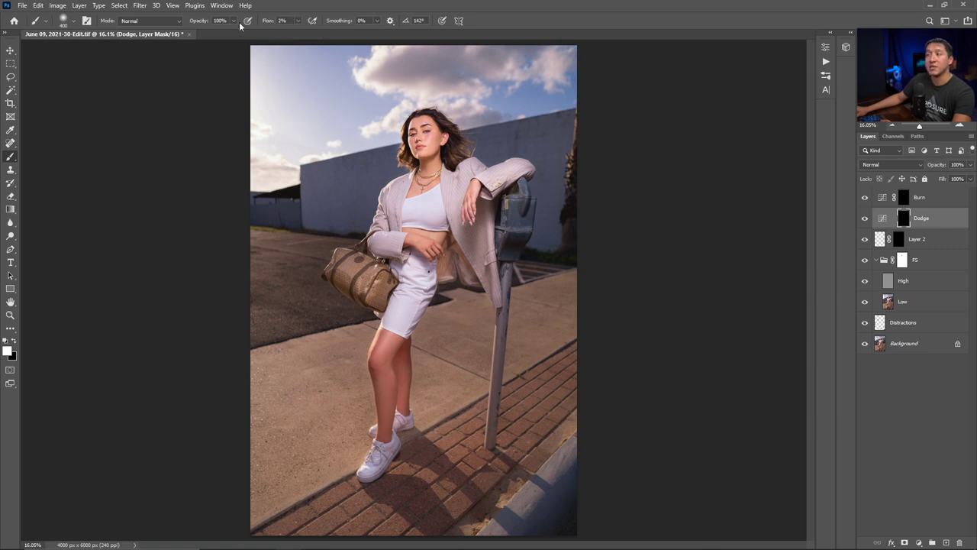
{"action": "mouse_move", "coordinate": [417, 358]}
{"action": "left_mouse_down"}
{"action": "mouse_move", "coordinate": [387, 348]}
{"action": "mouse_move", "coordinate": [436, 115]}
{"action": "left_mouse_up"}
Paint white on the Burn mask to deepen the shadows across the jacket and legs, reducing the brush to 150 px
{"action": "key", "text": "alt+bracketright"}
{"action": "mouse_move", "coordinate": [487, 204]}
{"action": "left_mouse_down"}
{"action": "mouse_move", "coordinate": [420, 295]}
{"action": "mouse_move", "coordinate": [391, 372]}
{"action": "left_mouse_up"}
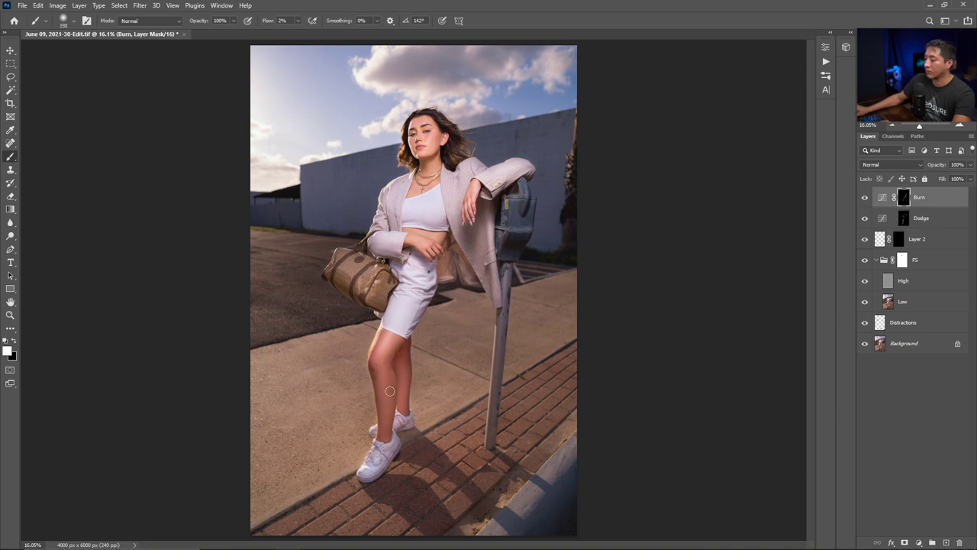
{"action": "key", "text": "alt+bracketleft"}
{"action": "key", "text": "bracketleft"}
{"action": "key", "text": "bracketleft"}
{"action": "key", "text": "alt+bracketright"}
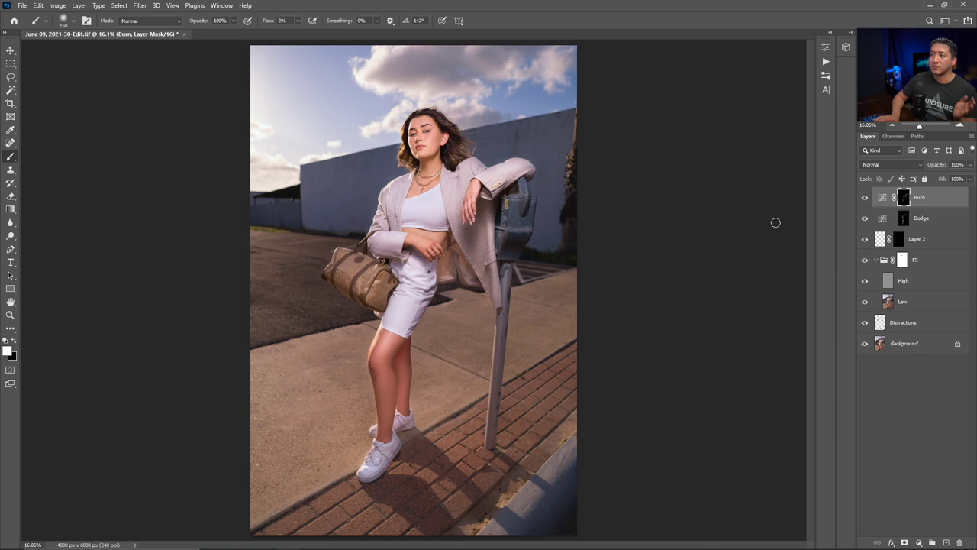
Enlarge the brush for the Burn mask to 400 px
{"action": "key", "text": "bracketright"}
{"action": "key", "text": "bracketright"}
{"action": "key", "text": "bracketright"}
{"action": "key", "text": "bracketright"}
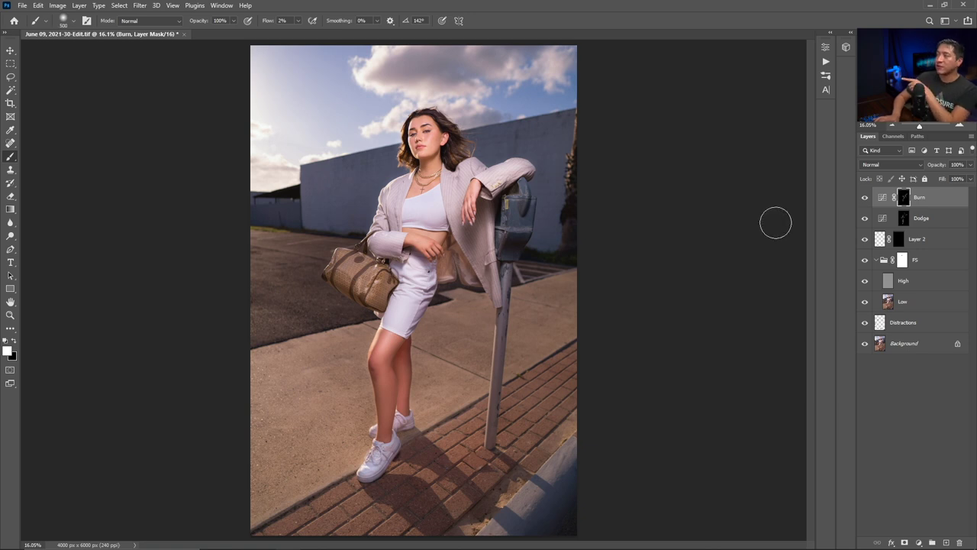
{"action": "key", "text": "bracketleft"}
{"action": "key", "text": "bracketleft"}
{"action": "key", "text": "bracketright"}
{"action": "key", "text": "bracketleft"}
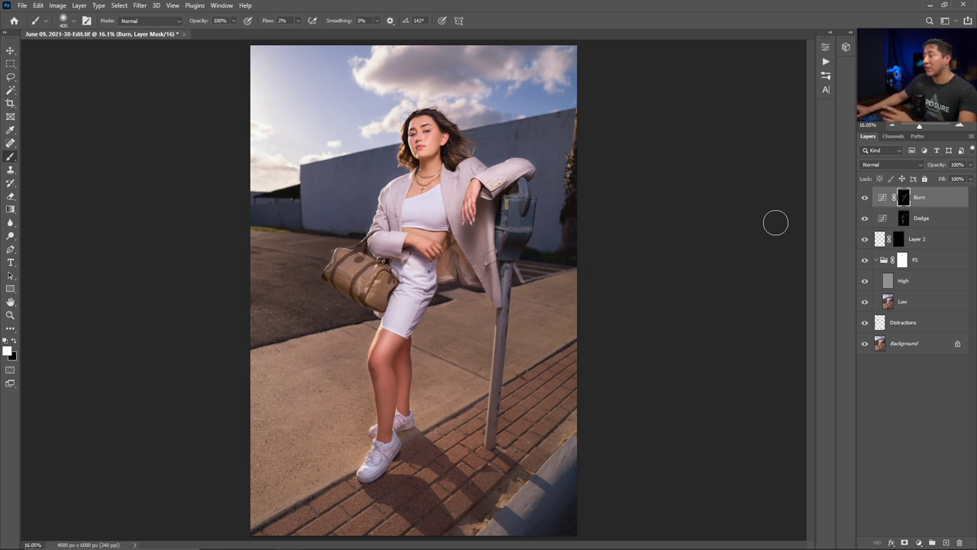
Group the Burn and Dodge layers, name the group D&B, and compare the photo with the group hidden and shown
{"action": "left_click", "coordinate": [931, 219], "text": "shift"}
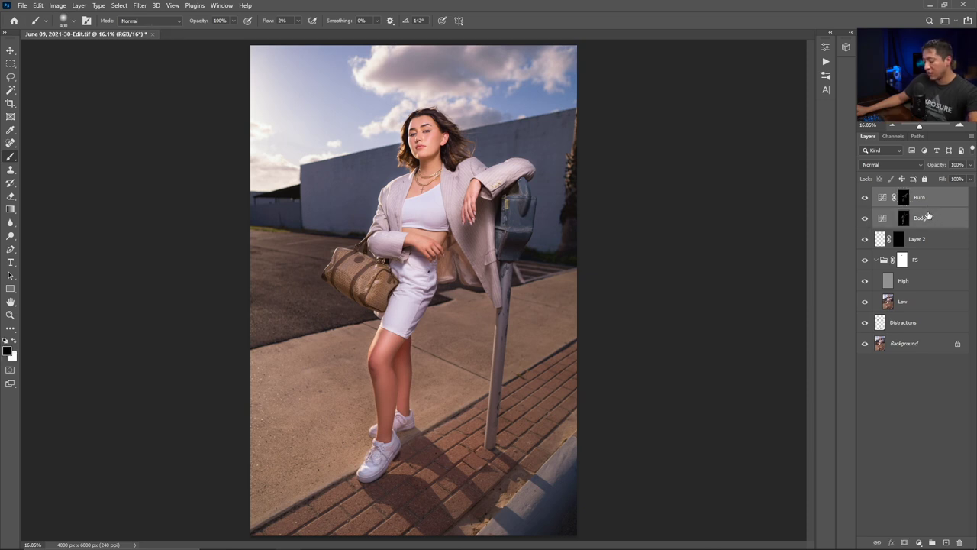
{"action": "key", "text": "ctrl+g"}
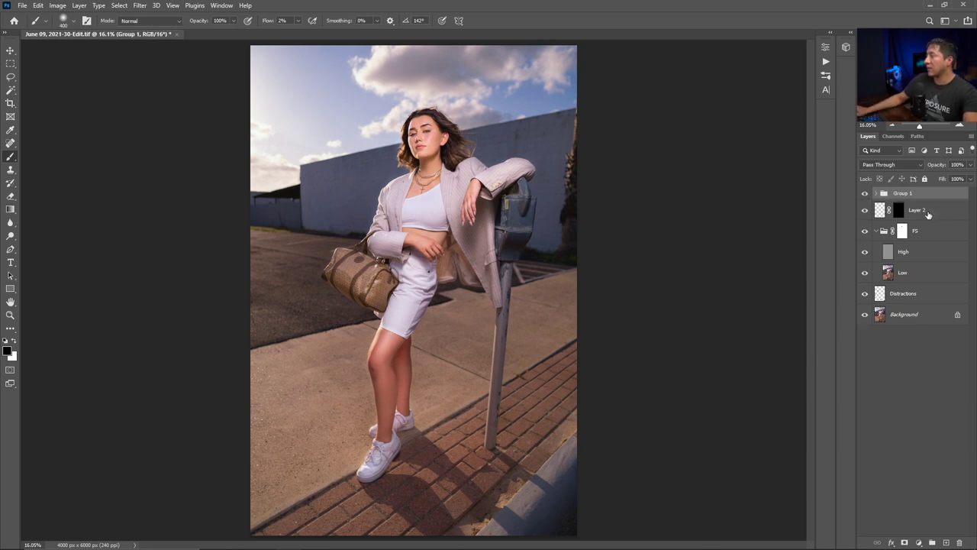
{"action": "double_click", "coordinate": [904, 193]}
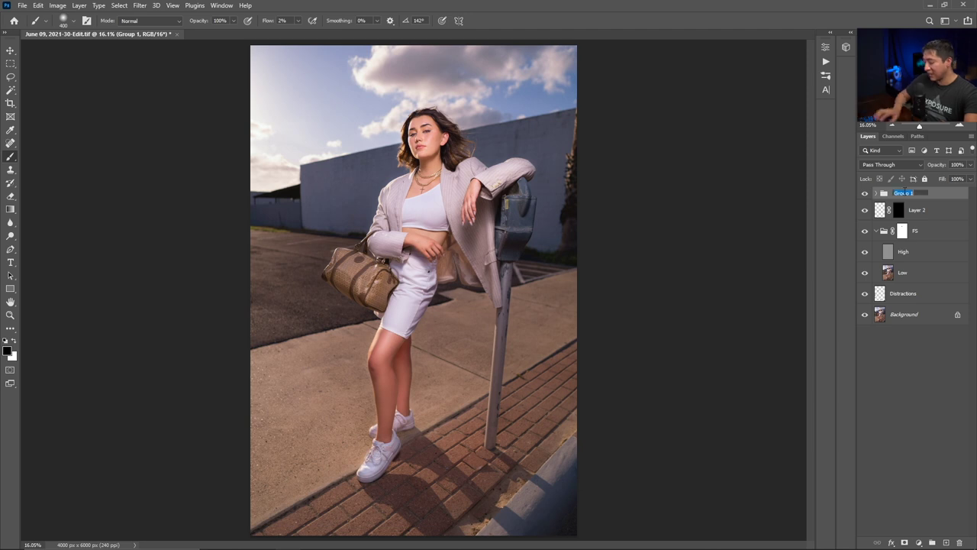
{"action": "type", "text": "D&B"}
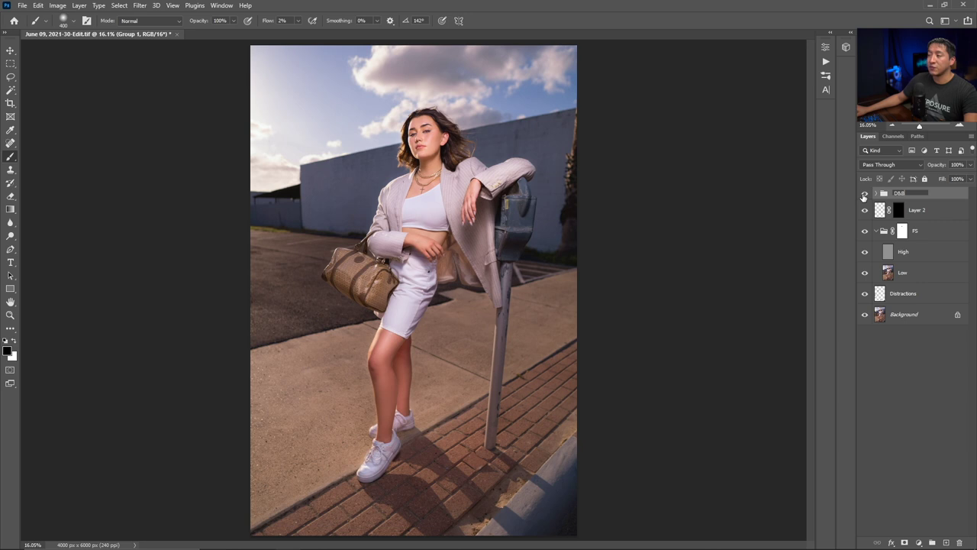
{"action": "left_click", "coordinate": [864, 194]}
{"action": "left_click", "coordinate": [864, 195]}
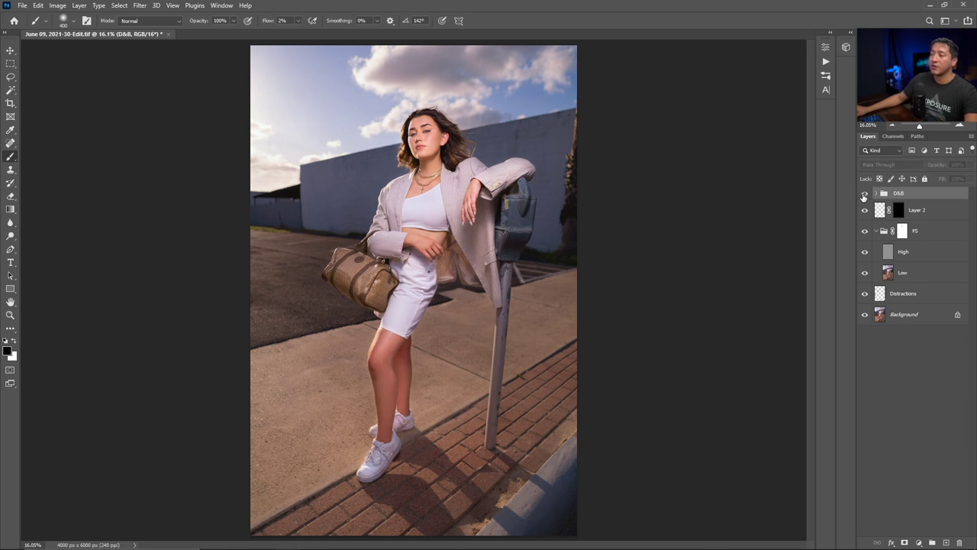
{"action": "left_click", "coordinate": [865, 195]}
{"action": "left_click", "coordinate": [864, 196]}
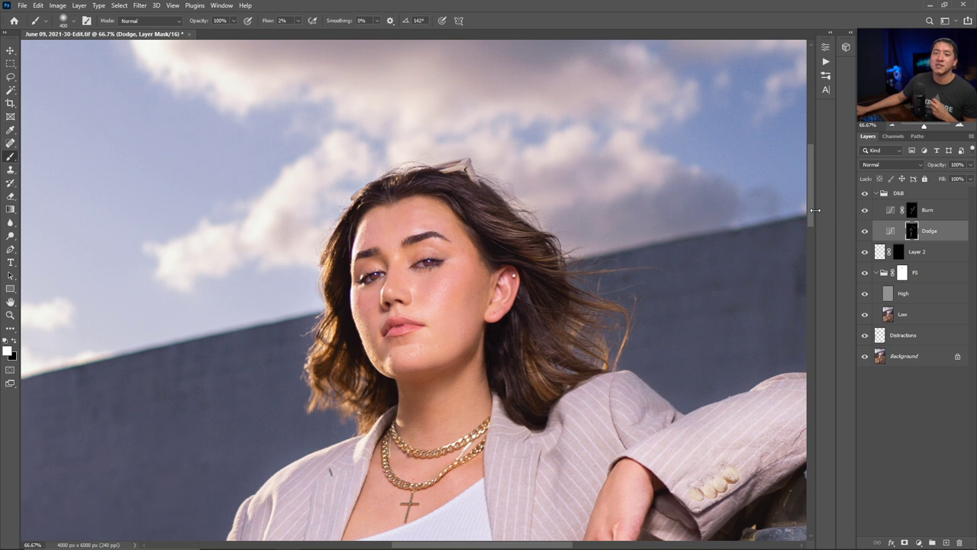
Add a Black & White adjustment layer above Burn in the D&B group, with Reds at -70 and Yellows at -72
{"action": "left_click", "coordinate": [940, 213]}
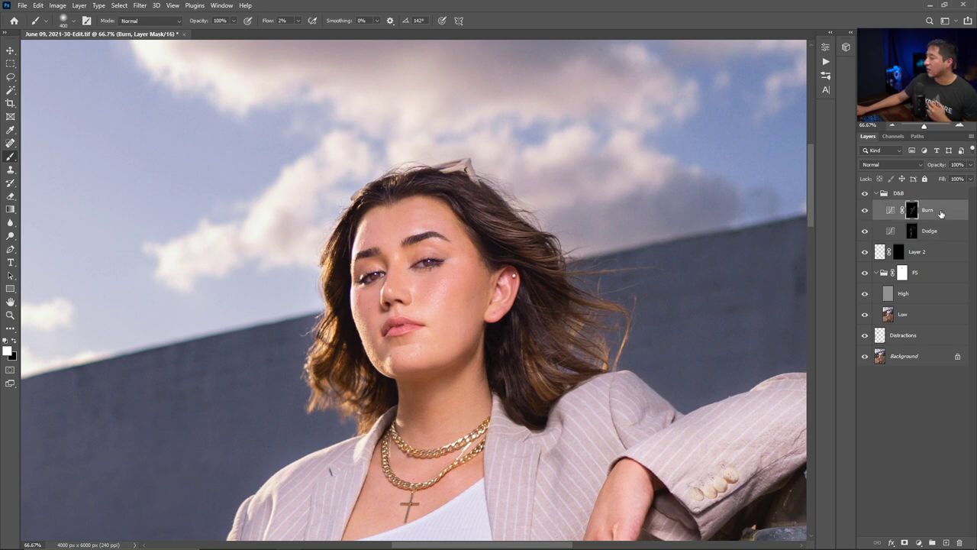
{"action": "left_click", "coordinate": [920, 543]}
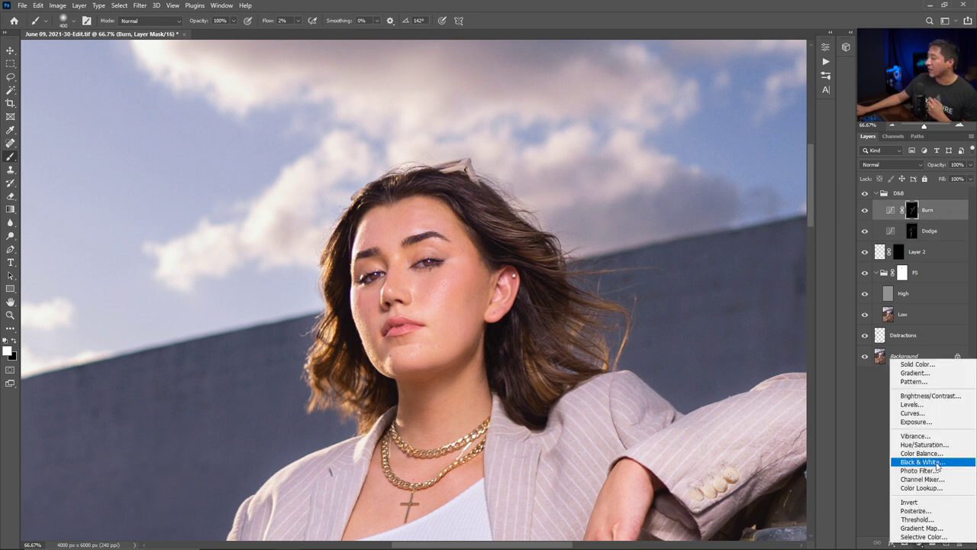
{"action": "left_click", "coordinate": [922, 462]}
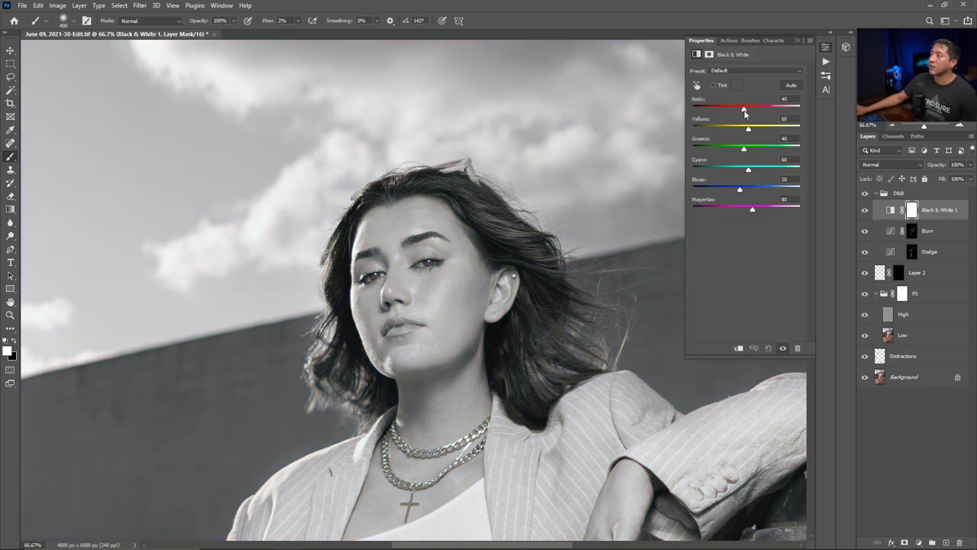
{"action": "left_click_drag", "start_coordinate": [744, 111], "coordinate": [721, 132]}
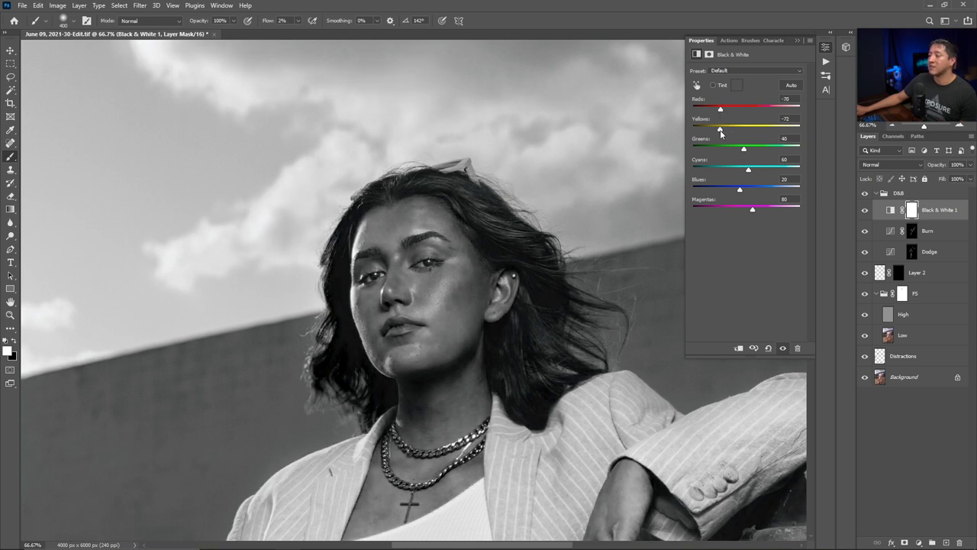
{"action": "key", "text": "v"}
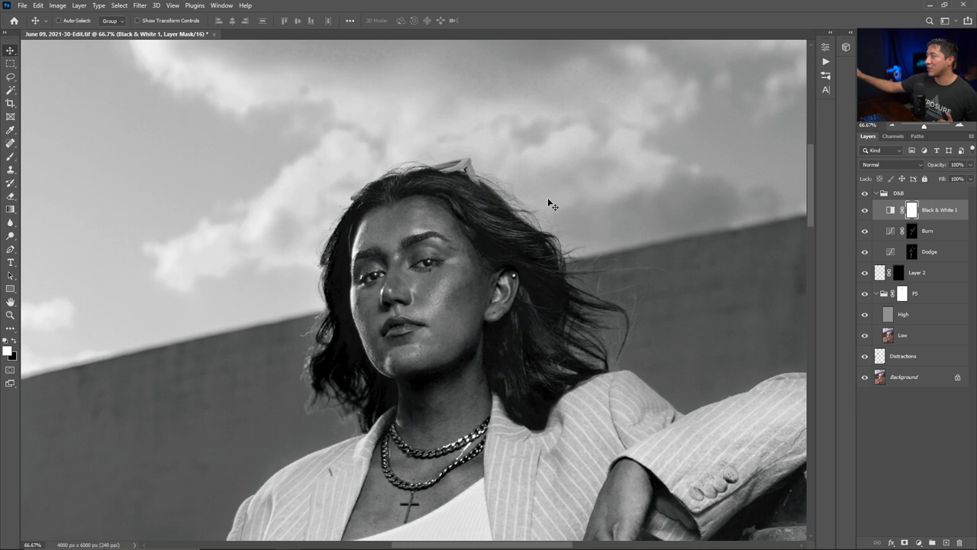
Duplicate the Burn and Dodge layers together and reset the masks of both copies to solid black
{"action": "left_click", "coordinate": [934, 231]}
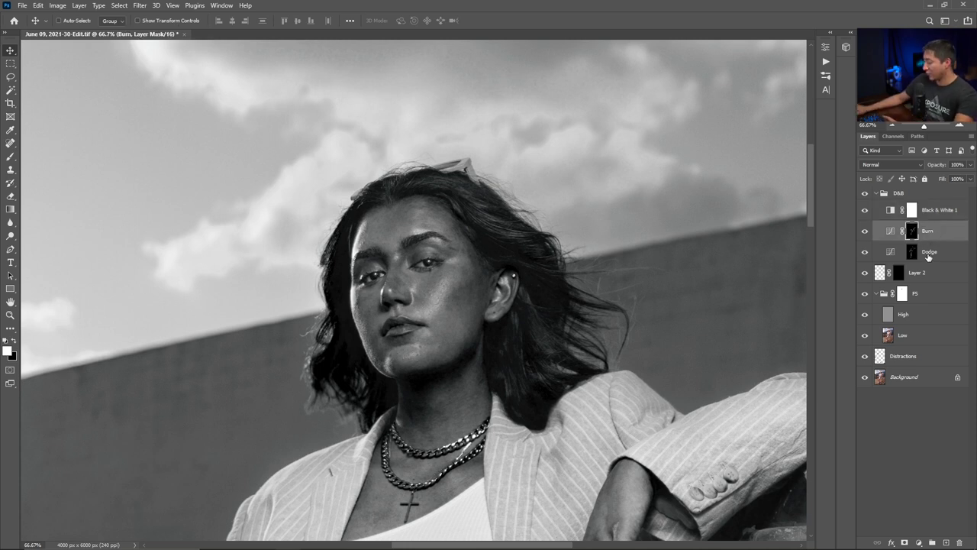
{"action": "left_click", "coordinate": [927, 255], "text": "shift"}
{"action": "key", "text": "ctrl+j"}
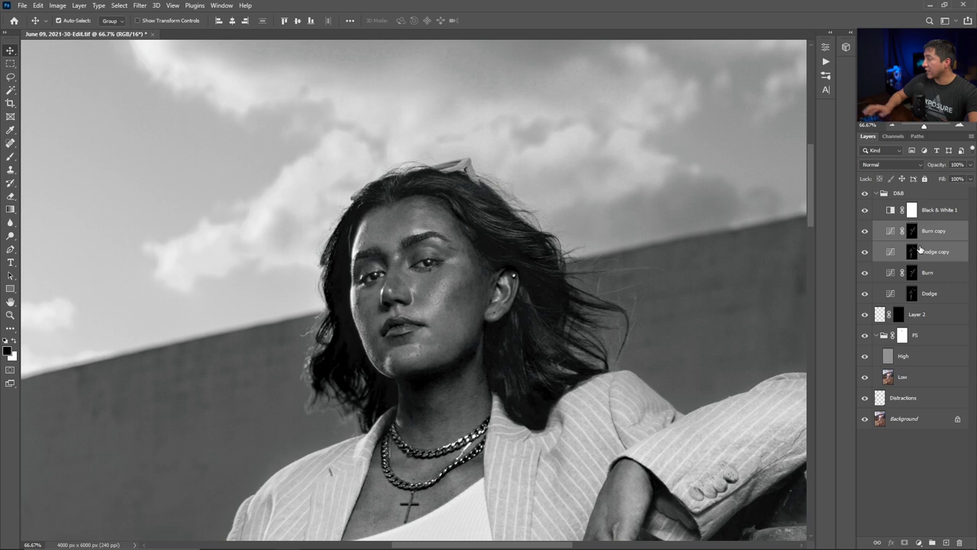
{"action": "left_click", "coordinate": [908, 232]}
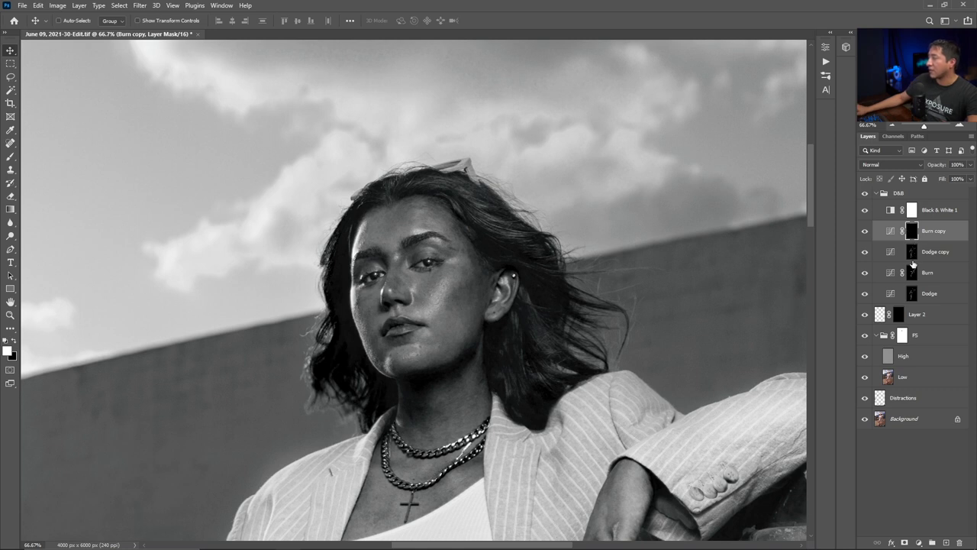
{"action": "left_click", "coordinate": [907, 253]}
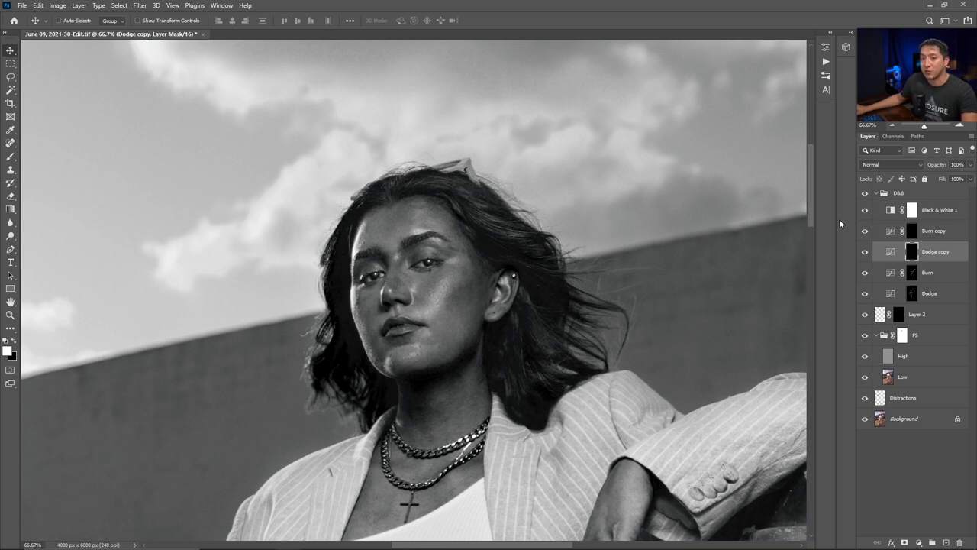
Activate the Brush tool, make the Burn copy mask active and enlarge the brush to 45 px
{"action": "key", "text": "b"}
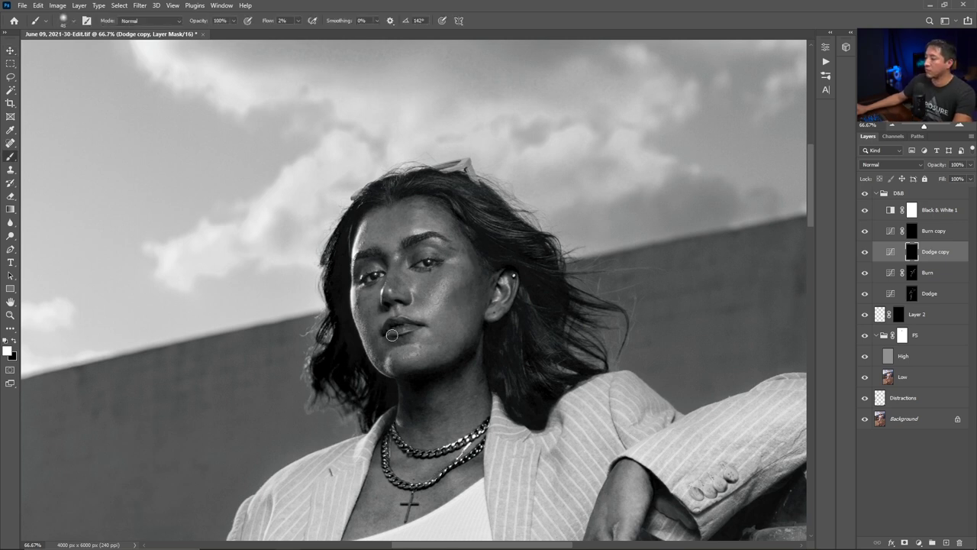
{"action": "key", "text": "alt+bracketright"}
{"action": "key", "text": "bracketright"}
{"action": "key", "text": "bracketright"}
{"action": "key", "text": "bracketright"}
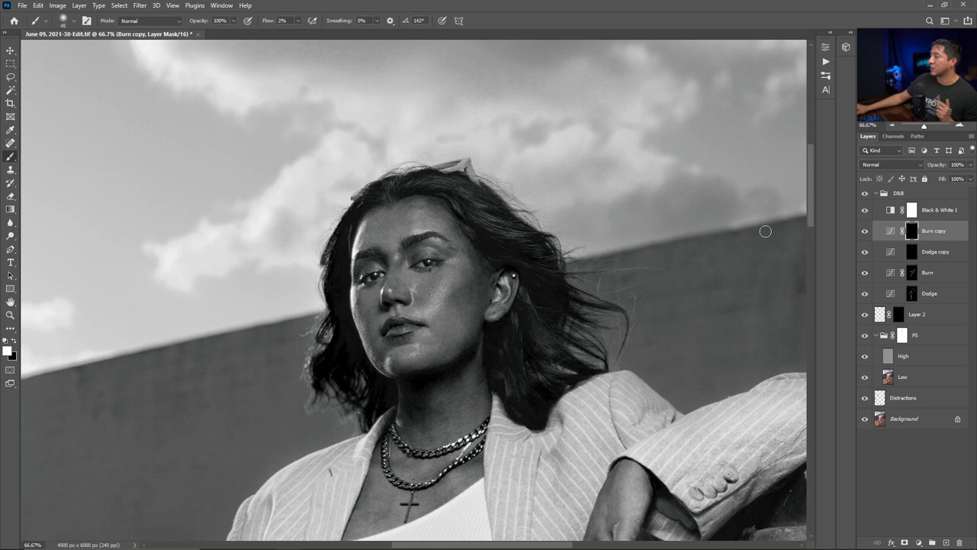
Toggle the visibility of the Burn copy and Dodge copy layers to compare, and hide the Black & White 1 layer
{"action": "left_click", "coordinate": [863, 239]}
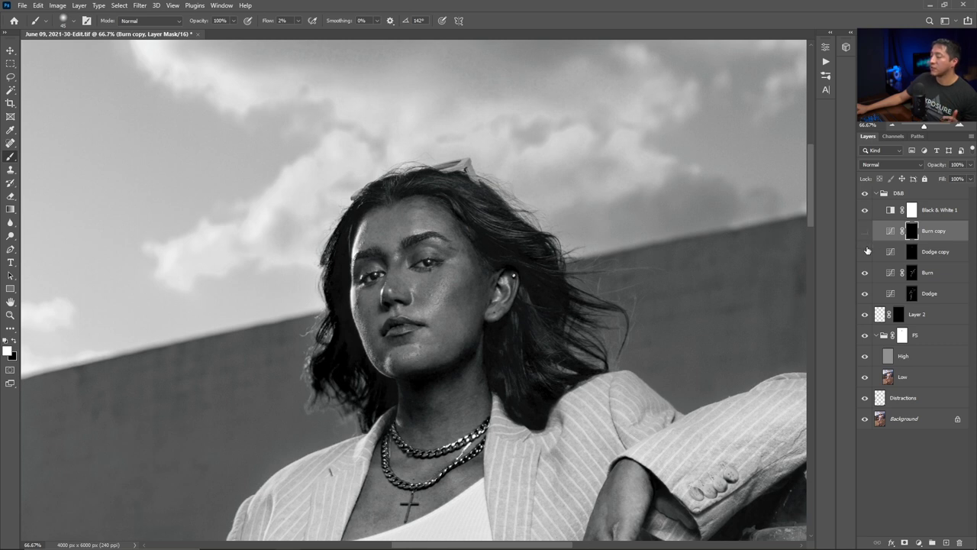
{"action": "left_click", "coordinate": [866, 252]}
{"action": "left_click", "coordinate": [866, 237]}
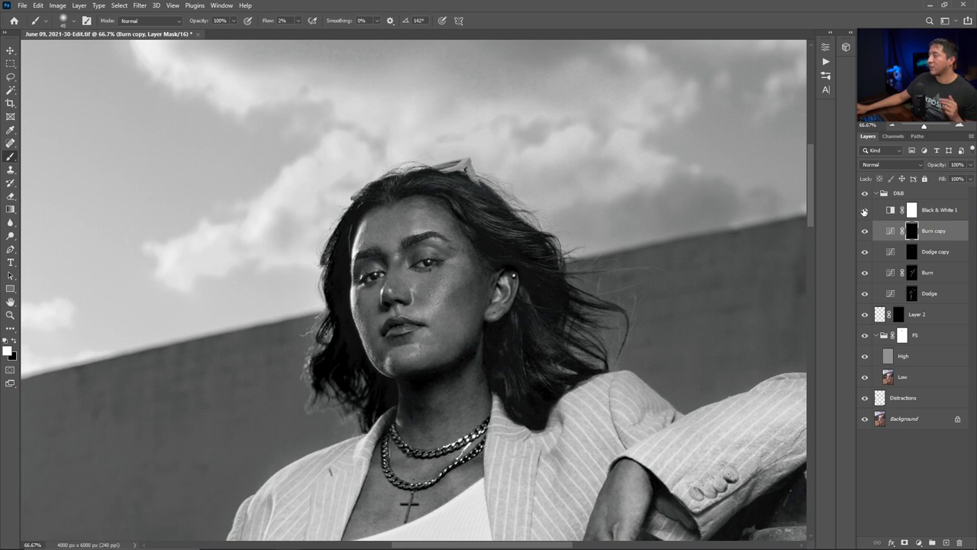
{"action": "left_click", "coordinate": [865, 210]}
{"action": "left_click", "coordinate": [865, 232]}
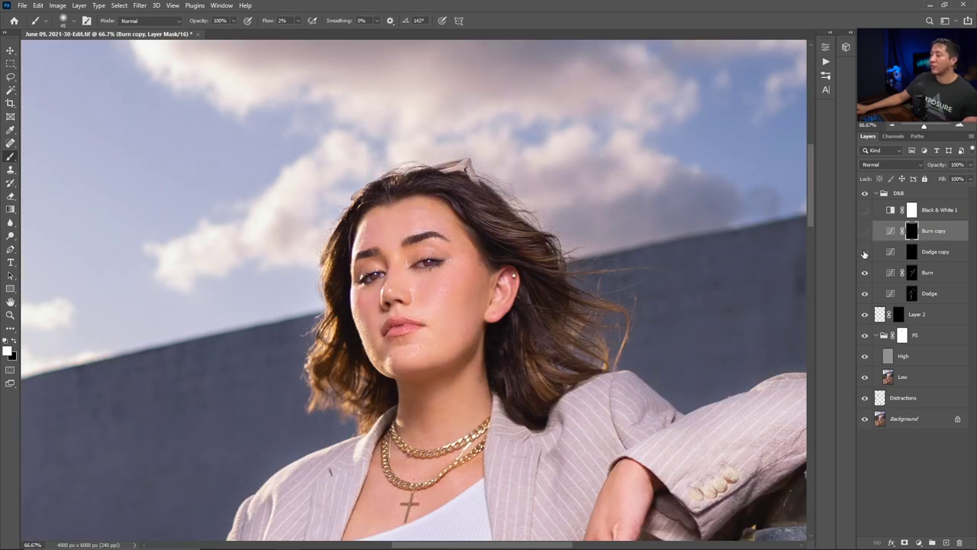
{"action": "left_click", "coordinate": [864, 238]}
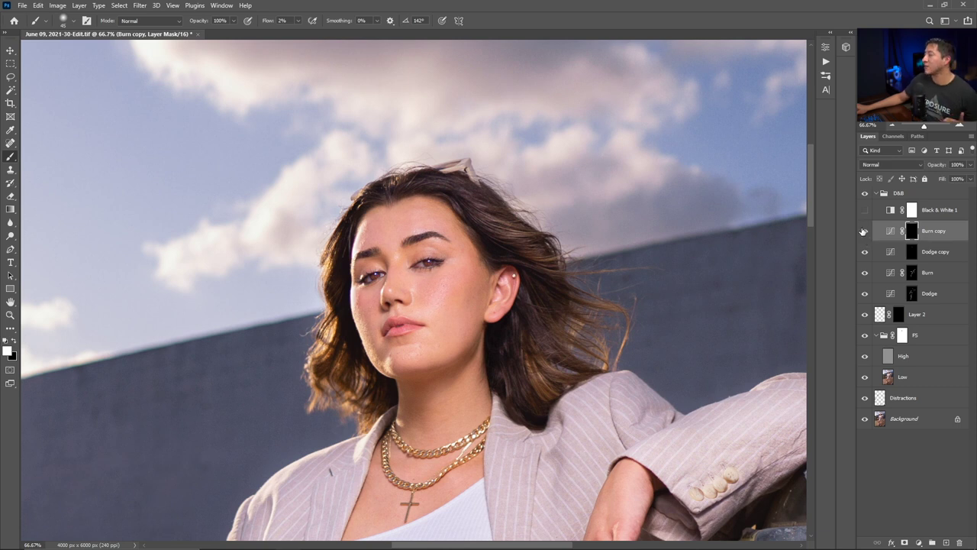
Collapse the D&B group and compare the whole photo with the group hidden and shown
{"action": "left_click", "coordinate": [876, 193]}
{"action": "key", "text": "ctrl+0"}
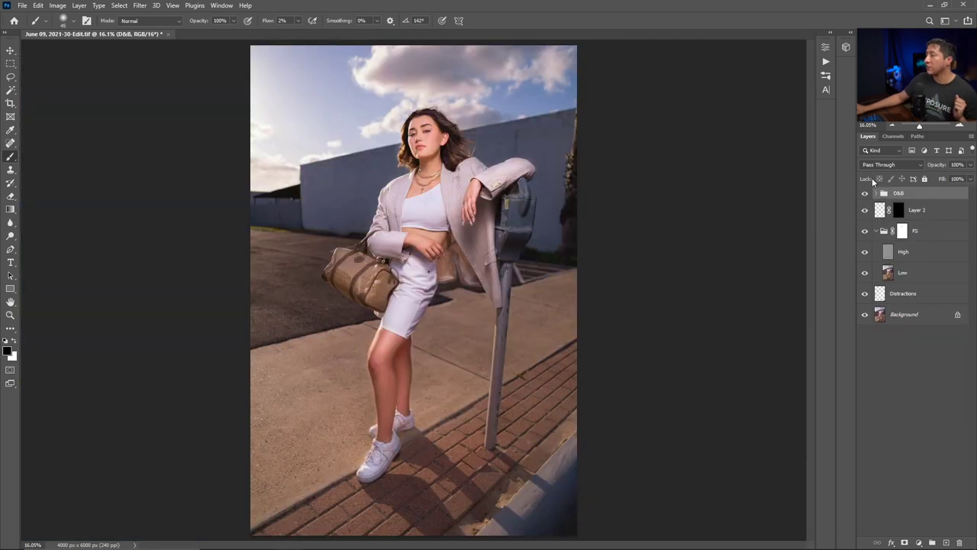
{"action": "left_click", "coordinate": [865, 193]}
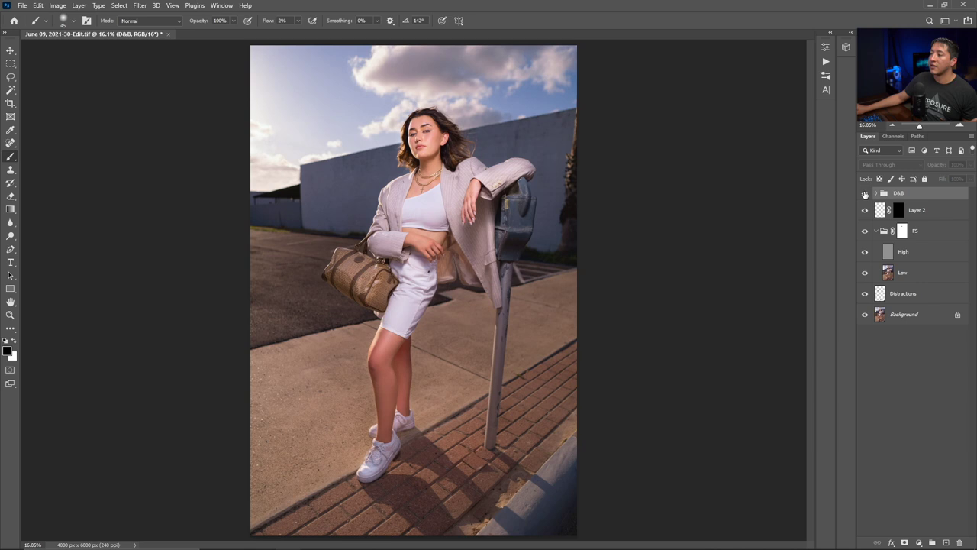
{"action": "left_click", "coordinate": [865, 193]}
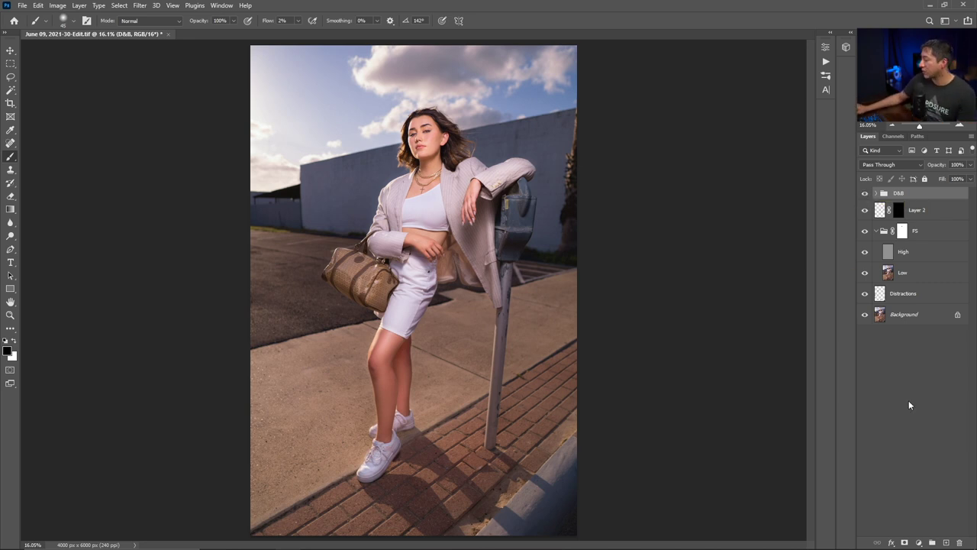
Add a Selective Color adjustment layer above the D&B group, set Reds Cyan to -100% and invert its mask to black
{"action": "left_click", "coordinate": [919, 542]}
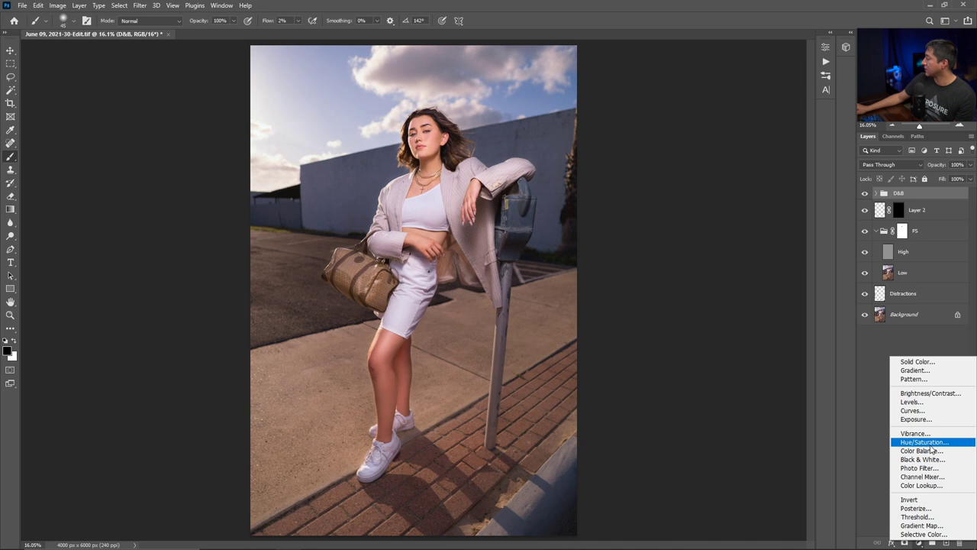
{"action": "left_click", "coordinate": [925, 534]}
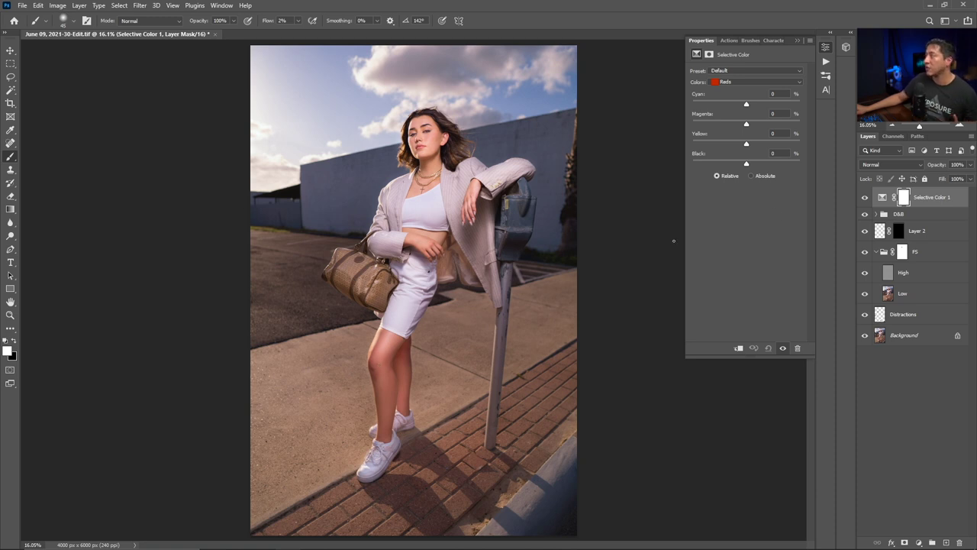
{"action": "left_click_drag", "start_coordinate": [747, 106], "coordinate": [651, 101]}
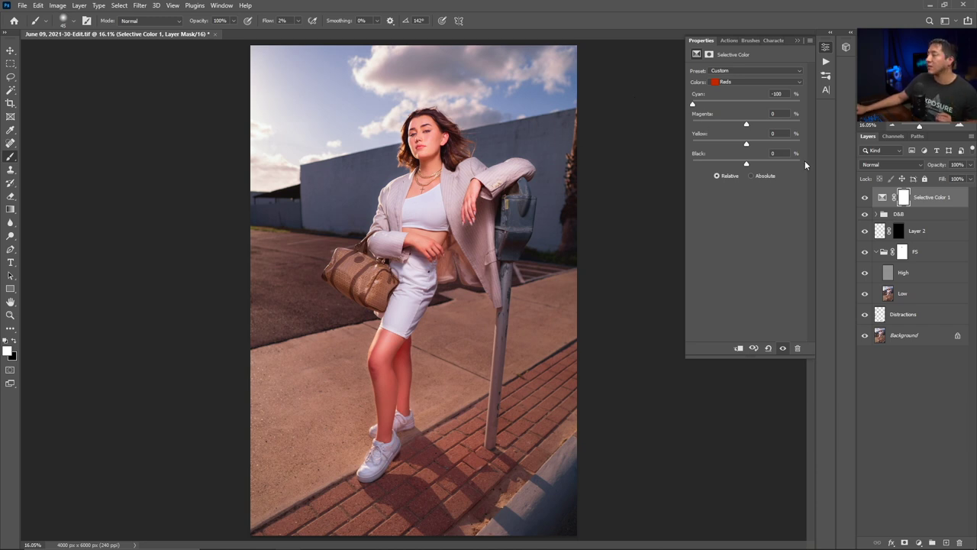
{"action": "left_click", "coordinate": [904, 197]}
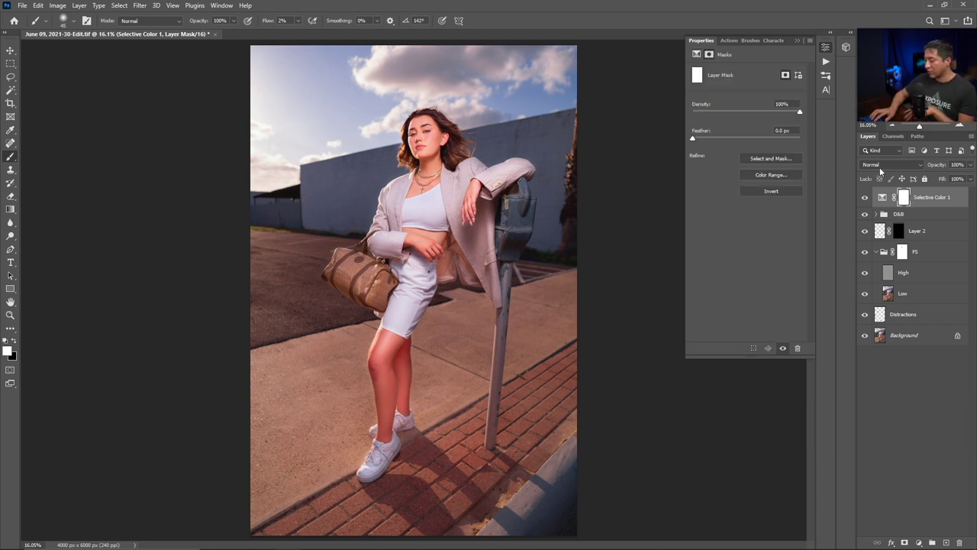
{"action": "key", "text": "ctrl+i"}
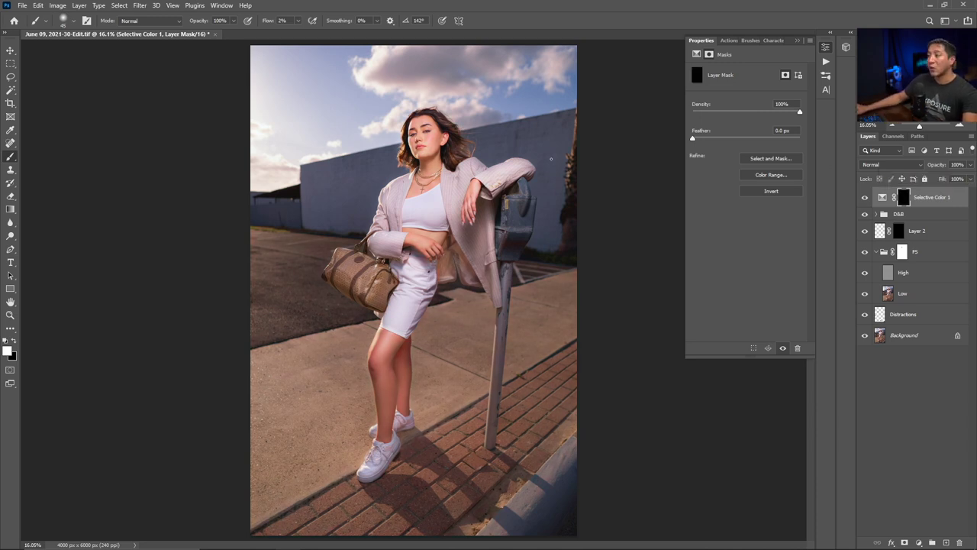
Paint white on the Selective Color mask over the face, neck, hands, midriff and legs with a 300 px brush at 100% flow
{"action": "key", "text": "bracketright"}
{"action": "key", "text": "bracketright"}
{"action": "key", "text": "bracketright"}
{"action": "key", "text": "bracketright"}
{"action": "key", "text": "bracketright"}
{"action": "key", "text": "bracketright"}
{"action": "key", "text": "bracketright"}
{"action": "key", "text": "bracketright"}
{"action": "key", "text": "bracketright"}
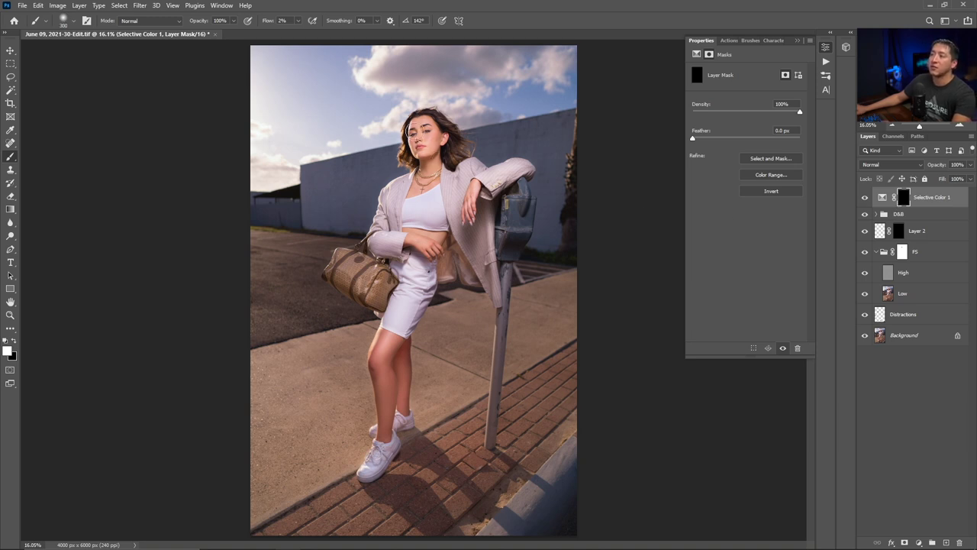
{"action": "left_click", "coordinate": [298, 21]}
{"action": "left_click_drag", "start_coordinate": [304, 35], "coordinate": [353, 32]}
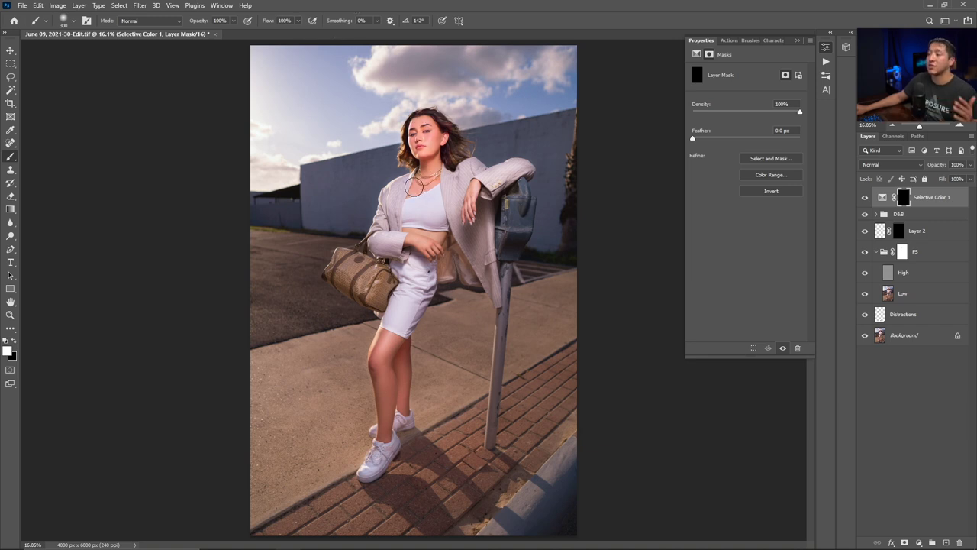
{"action": "left_click", "coordinate": [426, 139]}
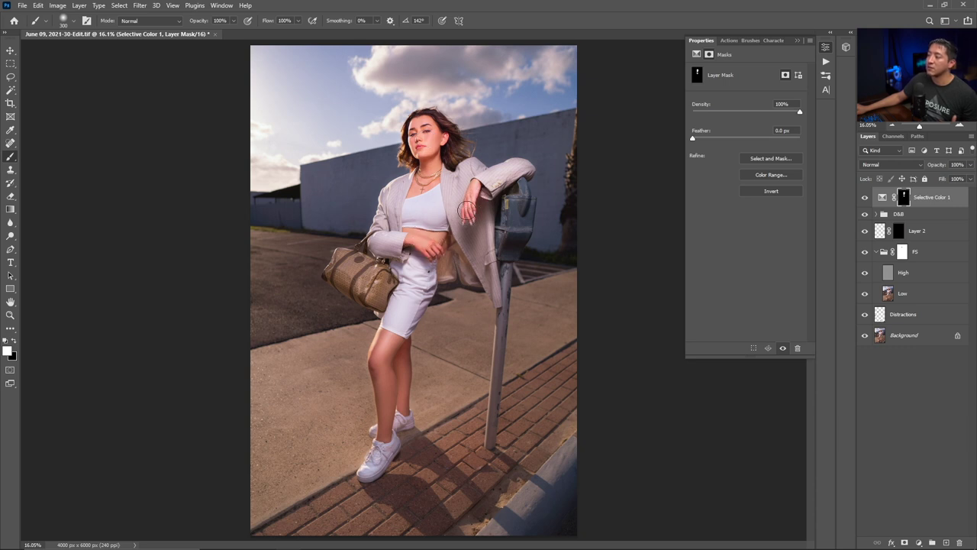
{"action": "left_click", "coordinate": [383, 349]}
{"action": "mouse_move", "coordinate": [384, 348]}
{"action": "left_mouse_down"}
{"action": "mouse_move", "coordinate": [394, 337]}
{"action": "mouse_move", "coordinate": [384, 436]}
{"action": "mouse_move", "coordinate": [404, 396]}
{"action": "left_mouse_up"}
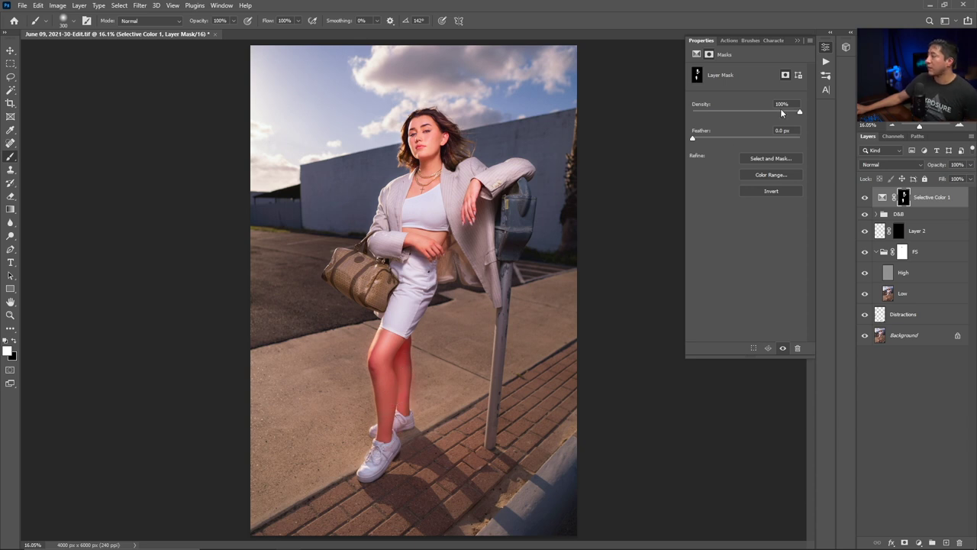
Set the skin's Selective Color Reds to Cyan 0%, Magenta +14% and Yellow +2%
{"action": "left_click", "coordinate": [884, 202]}
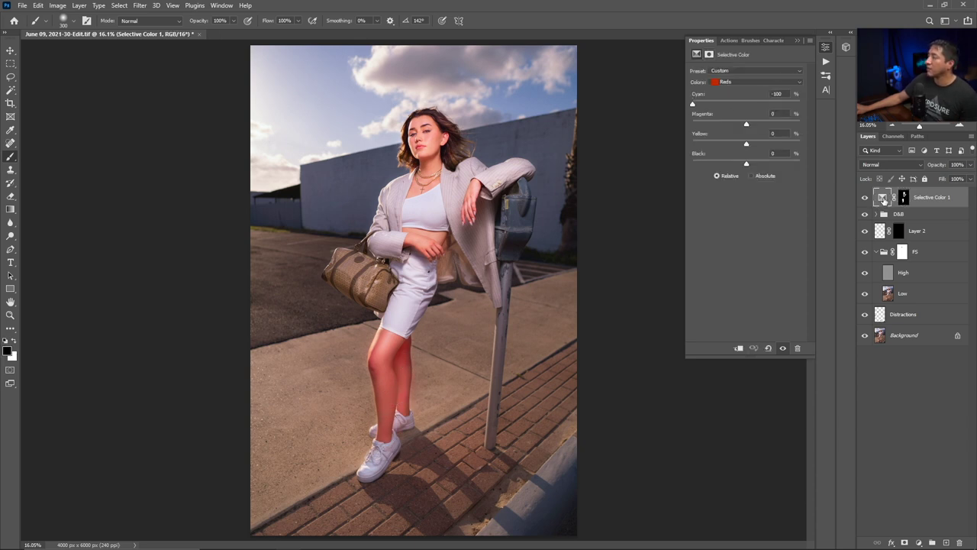
{"action": "left_click_drag", "start_coordinate": [711, 102], "coordinate": [747, 103]}
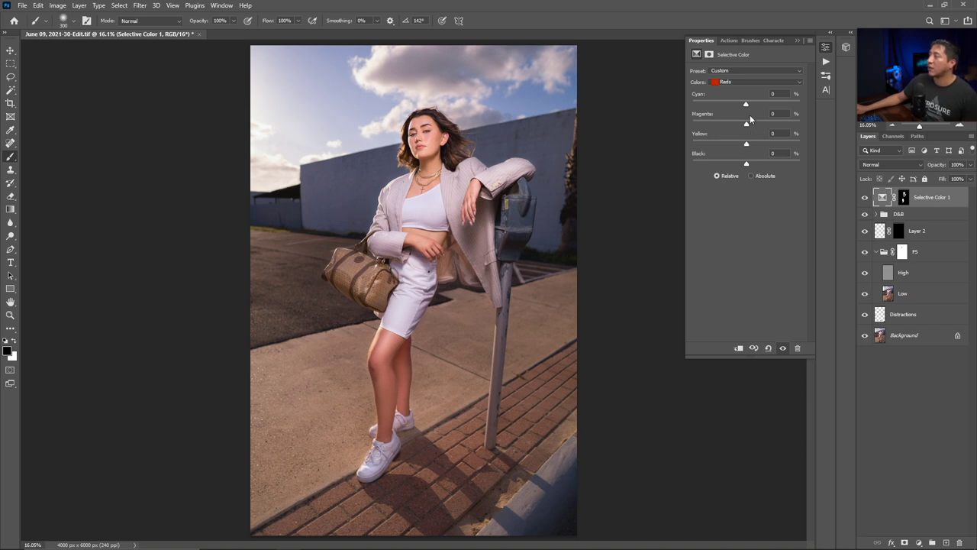
{"action": "left_click_drag", "start_coordinate": [747, 124], "coordinate": [745, 147]}
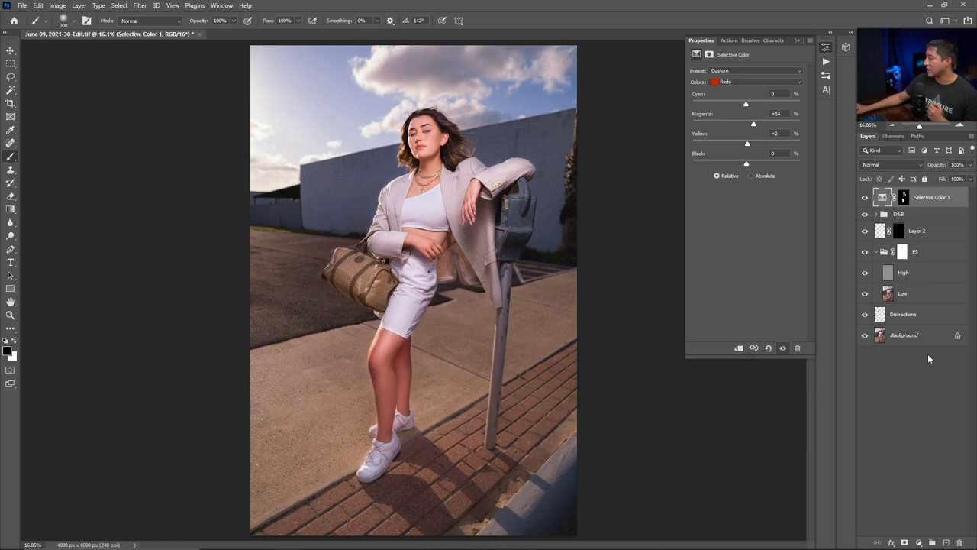
Add a second Selective Color adjustment layer on top and set Blues Cyan to +36% to shift the sky and wall
{"action": "left_click", "coordinate": [920, 542]}
{"action": "left_click", "coordinate": [908, 527]}
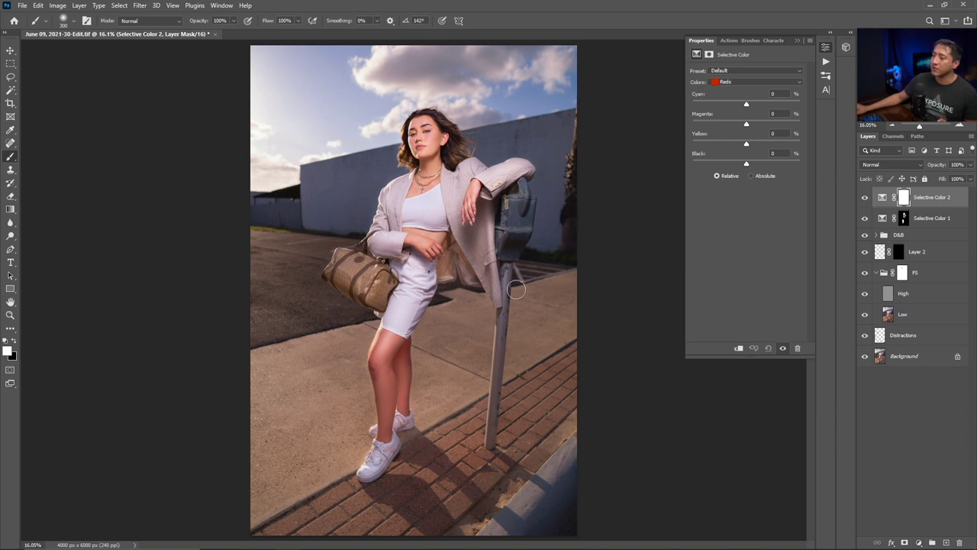
{"action": "left_click", "coordinate": [753, 83]}
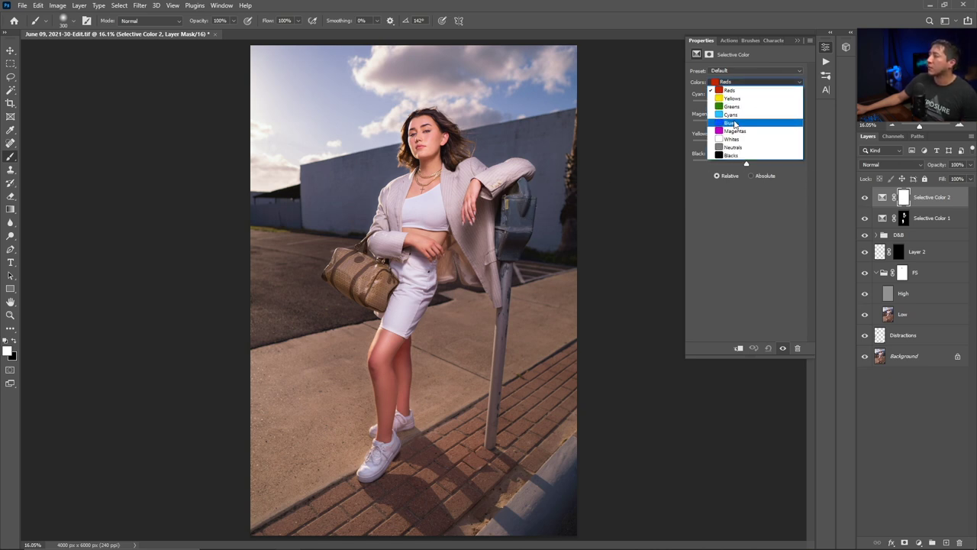
{"action": "left_click", "coordinate": [738, 123]}
{"action": "left_click_drag", "start_coordinate": [747, 104], "coordinate": [767, 101]}
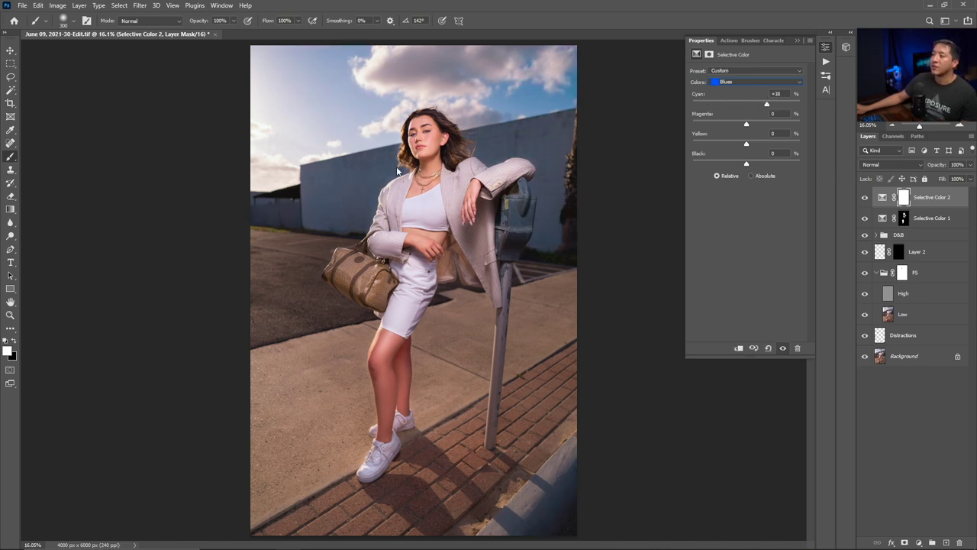
{"action": "left_click_drag", "start_coordinate": [747, 105], "coordinate": [767, 105]}
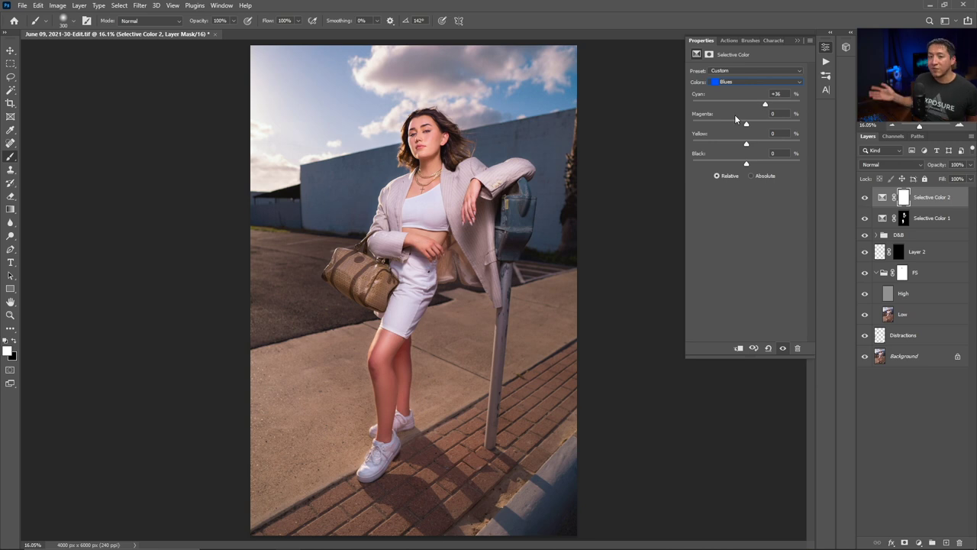